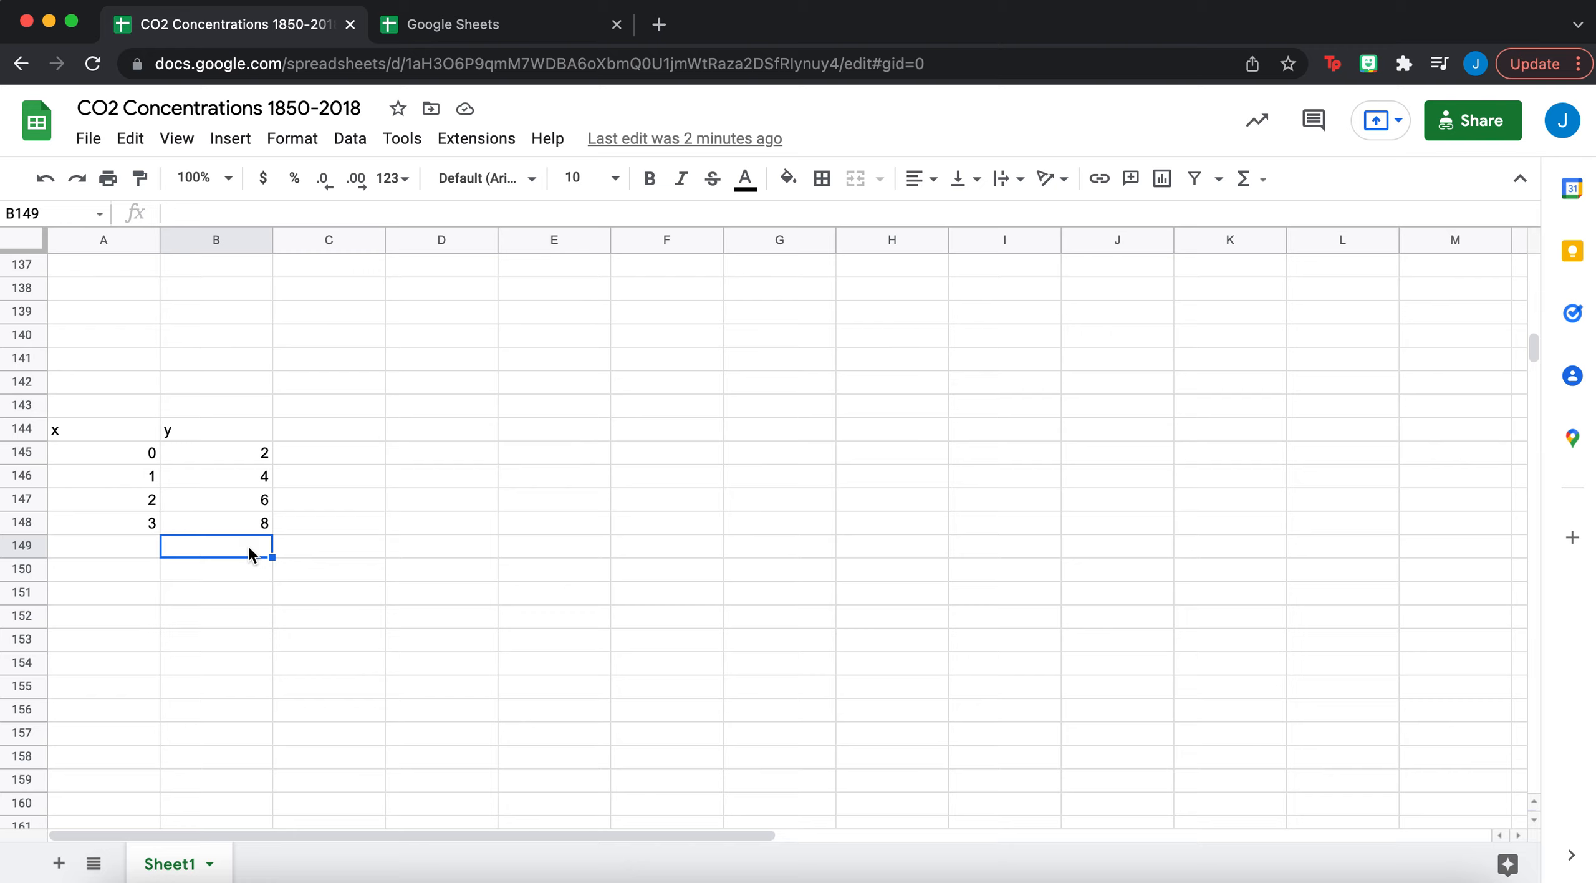
- Select the x/y table from A144 to B148
click(134, 428)
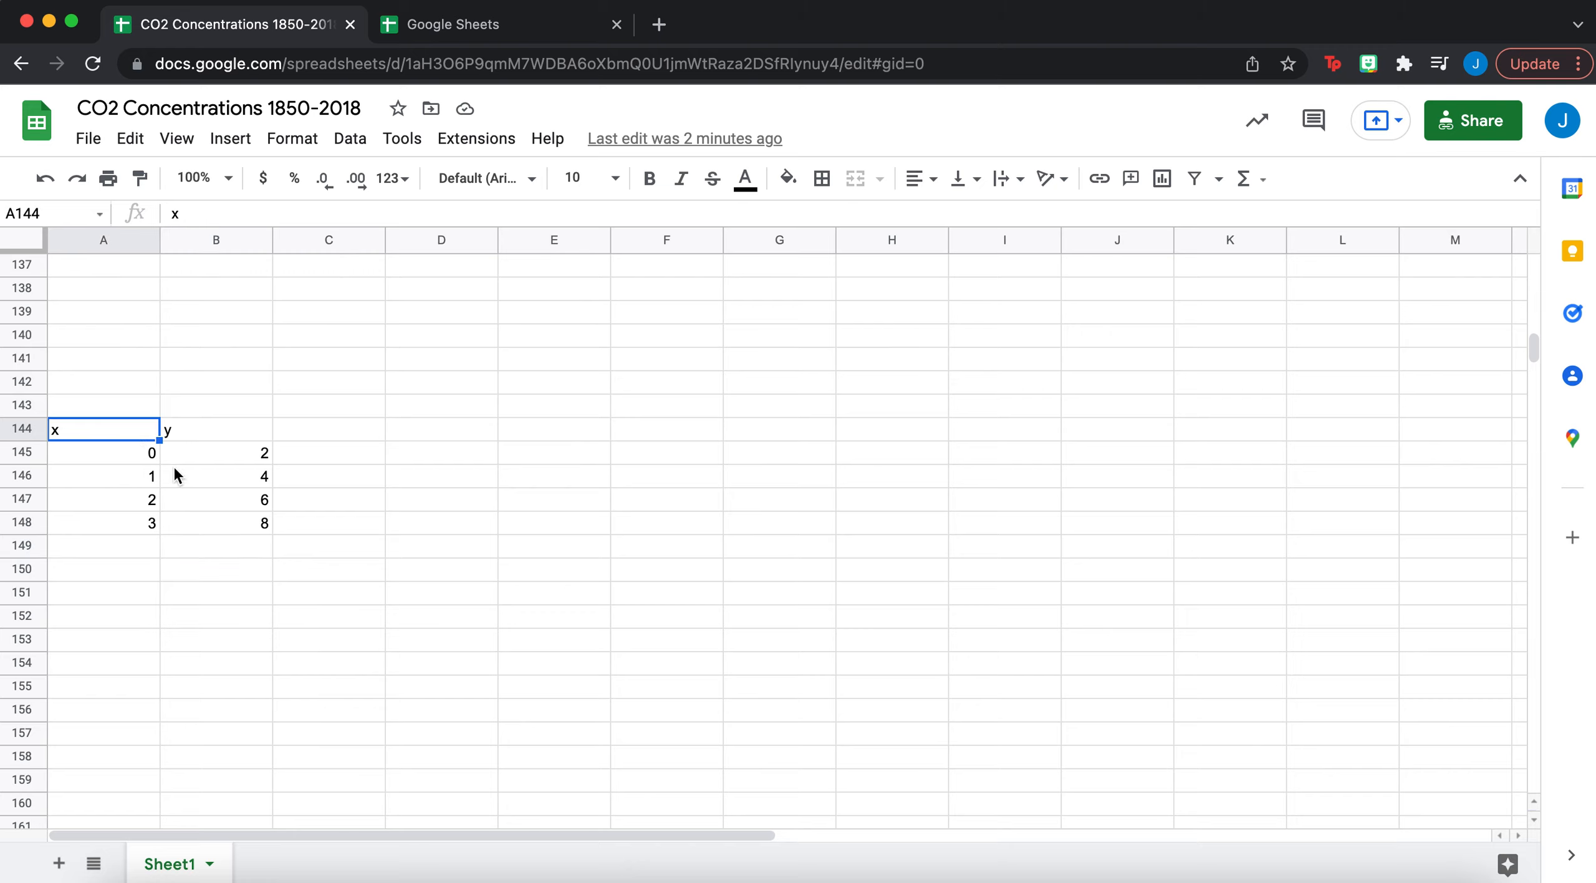
shift+click(206, 522)
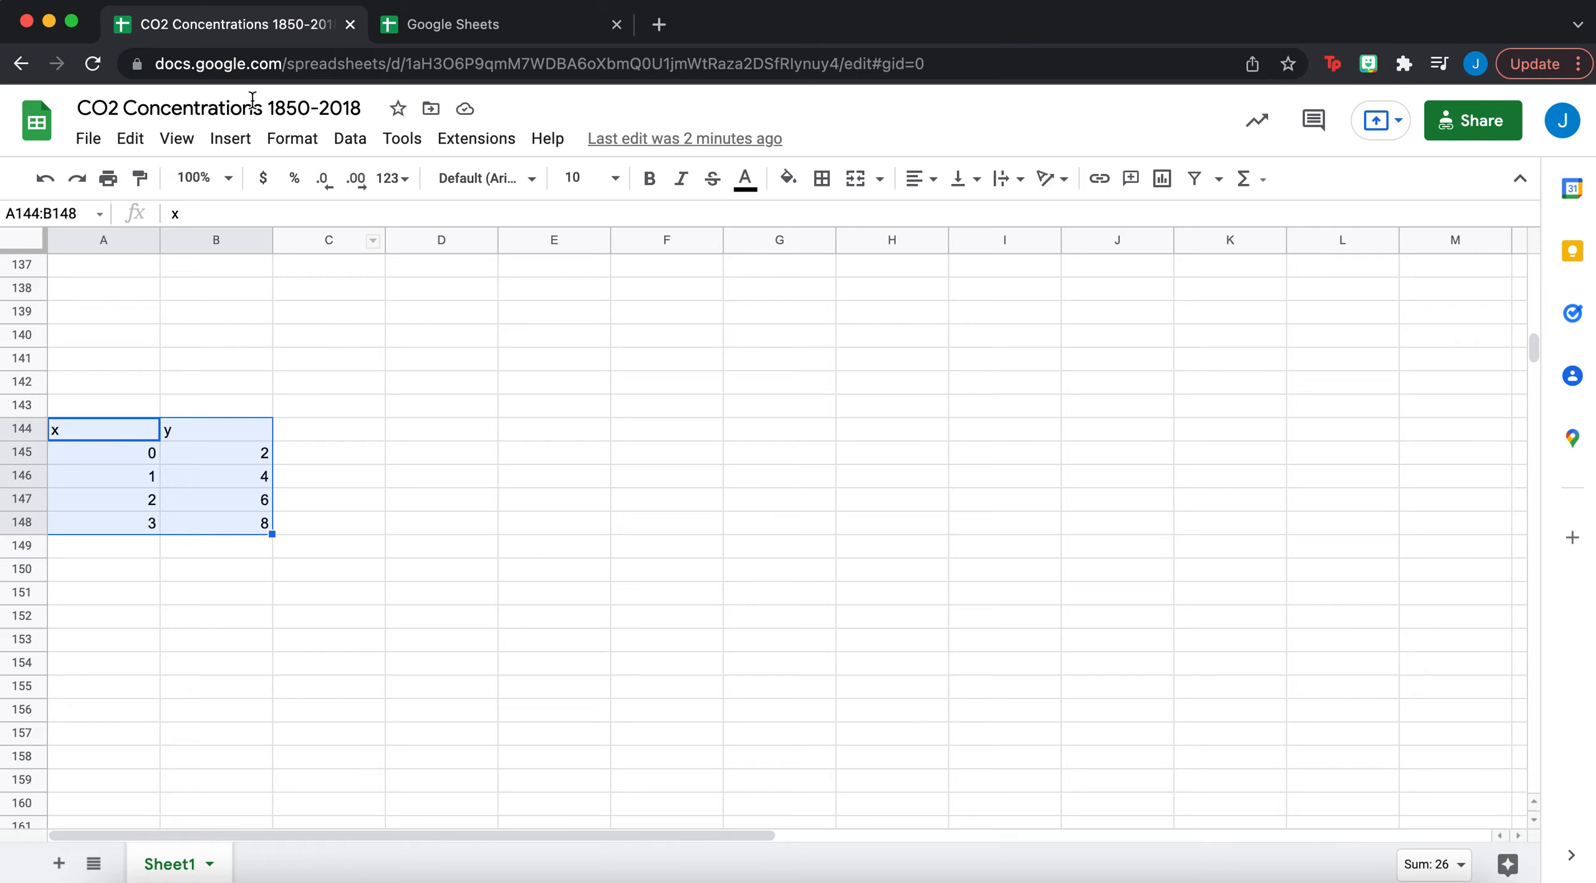
- Insert a chart of A144:B148 and move it to the right of the data
click(230, 138)
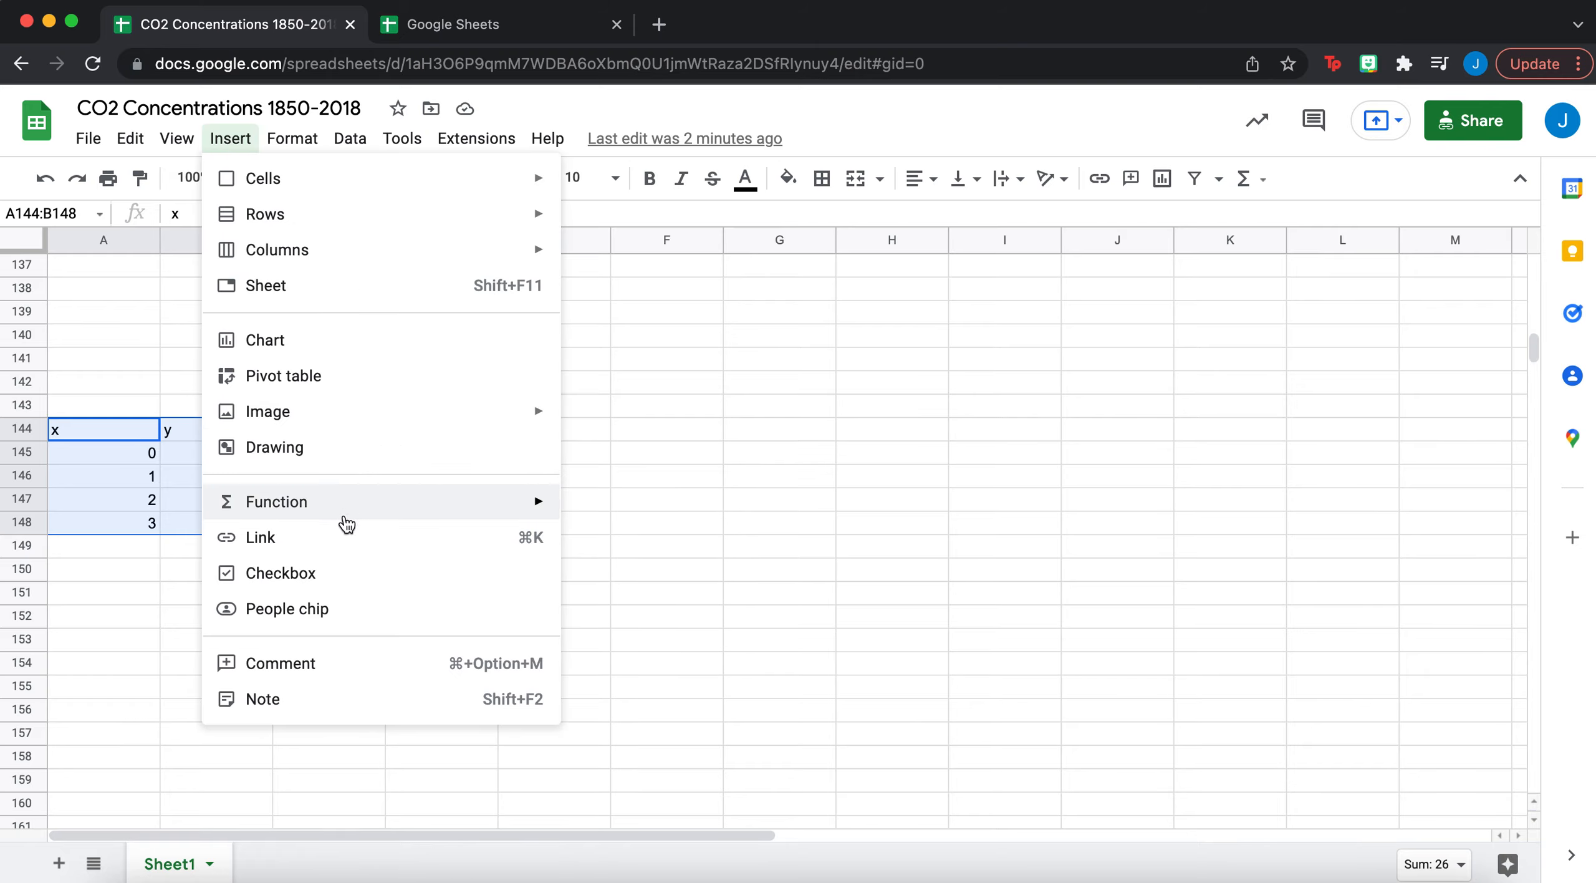
click(386, 339)
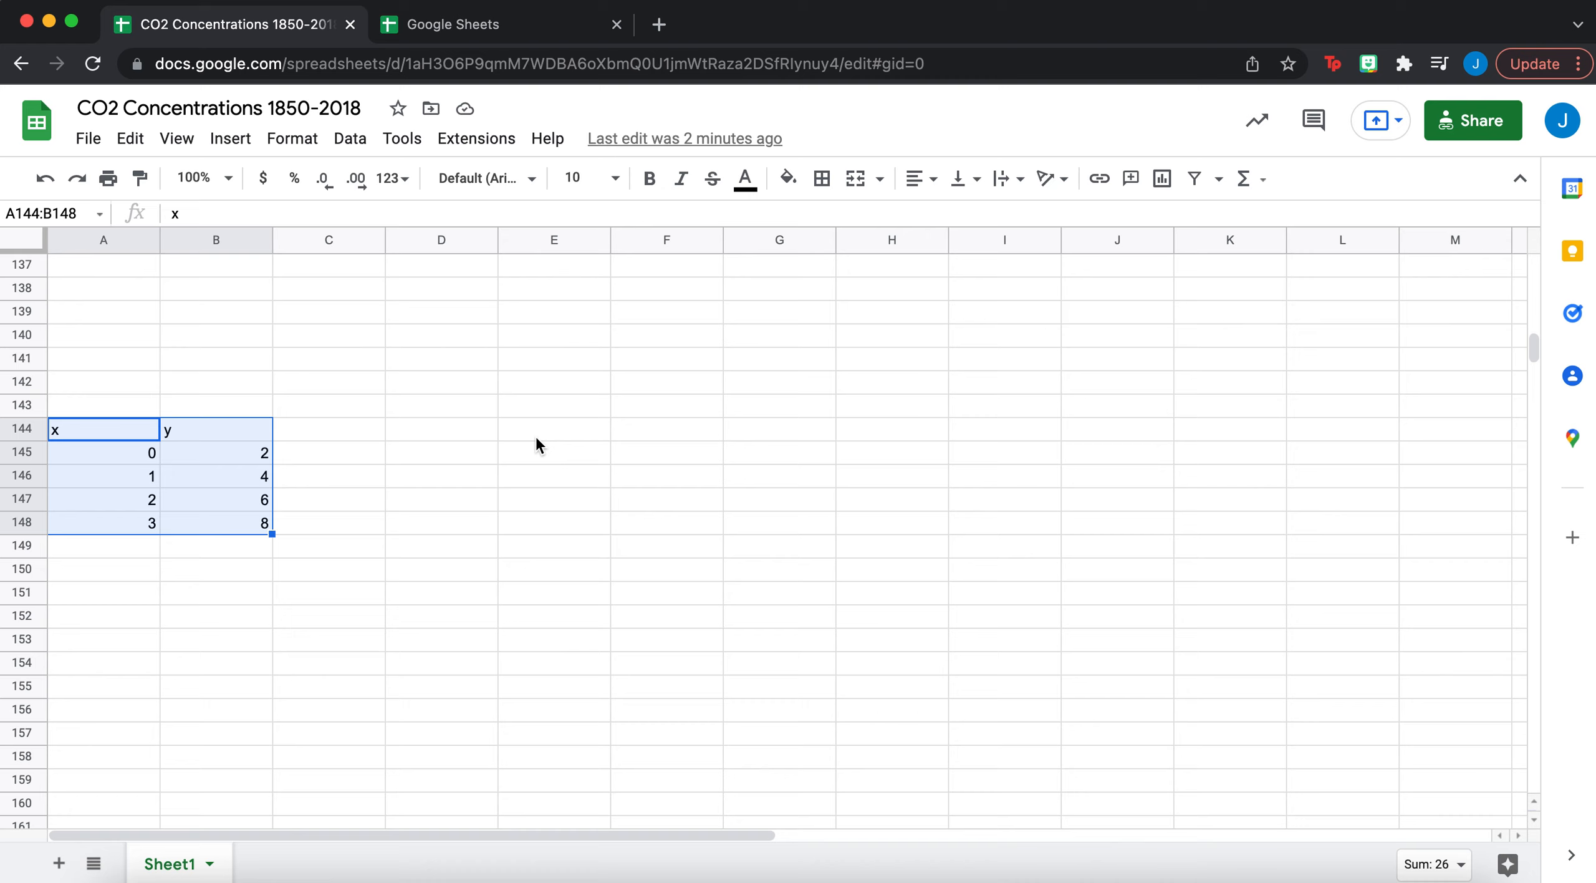
drag(646, 360, 744, 331)
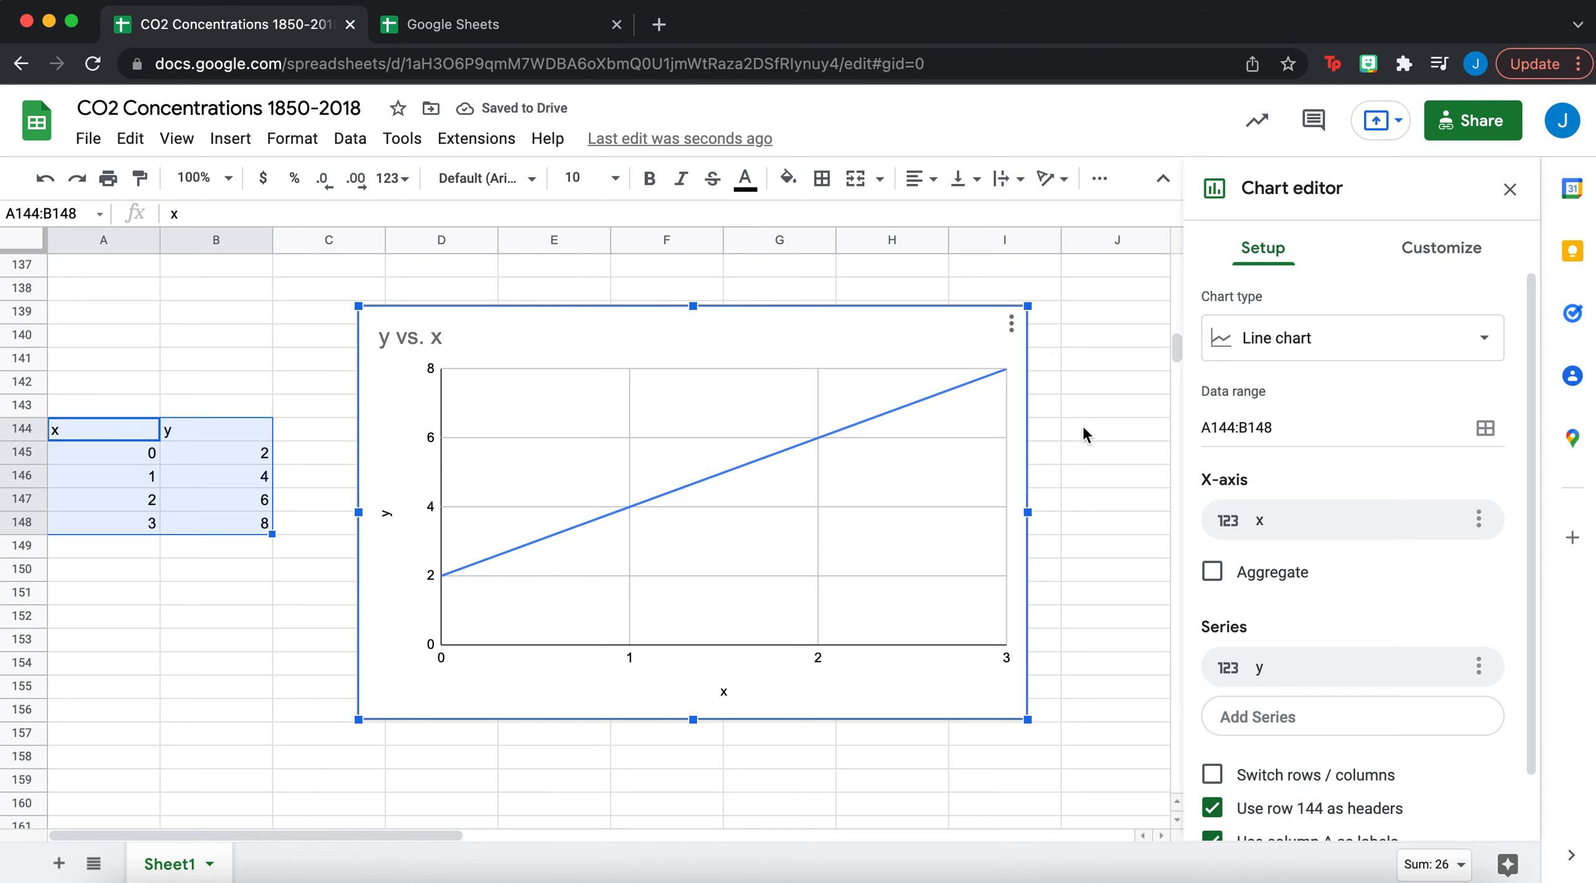
- Change the chart type to Scatter chart, making a y vs. x scatter plot
click(1303, 346)
scroll(1328, 605, down, 5)
scroll(1328, 606, down, 5)
scroll(1329, 605, up, 10)
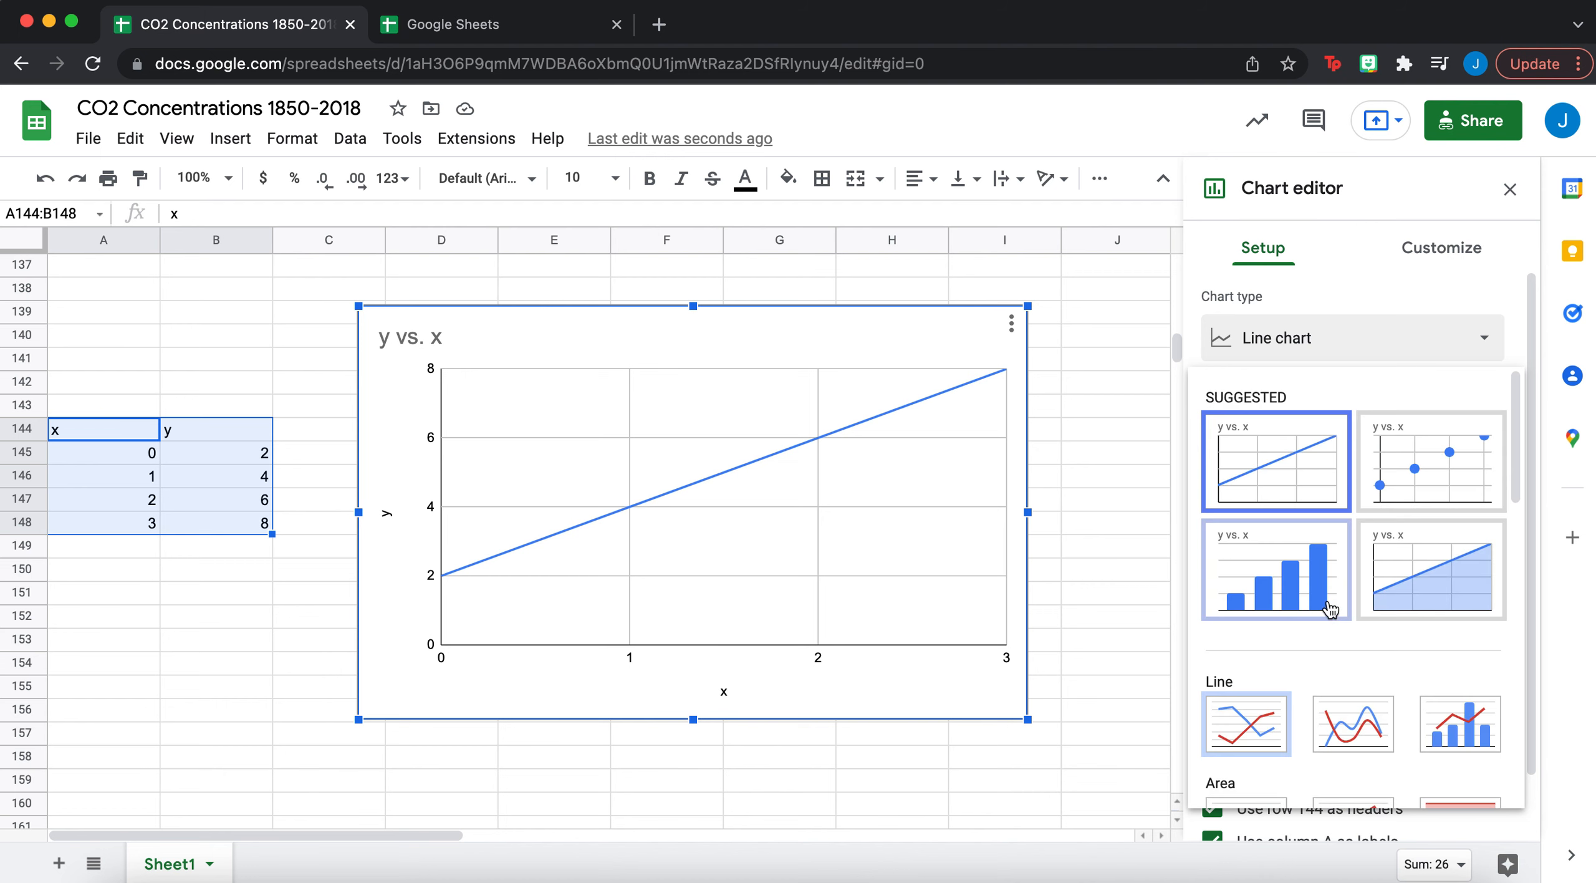
click(1443, 499)
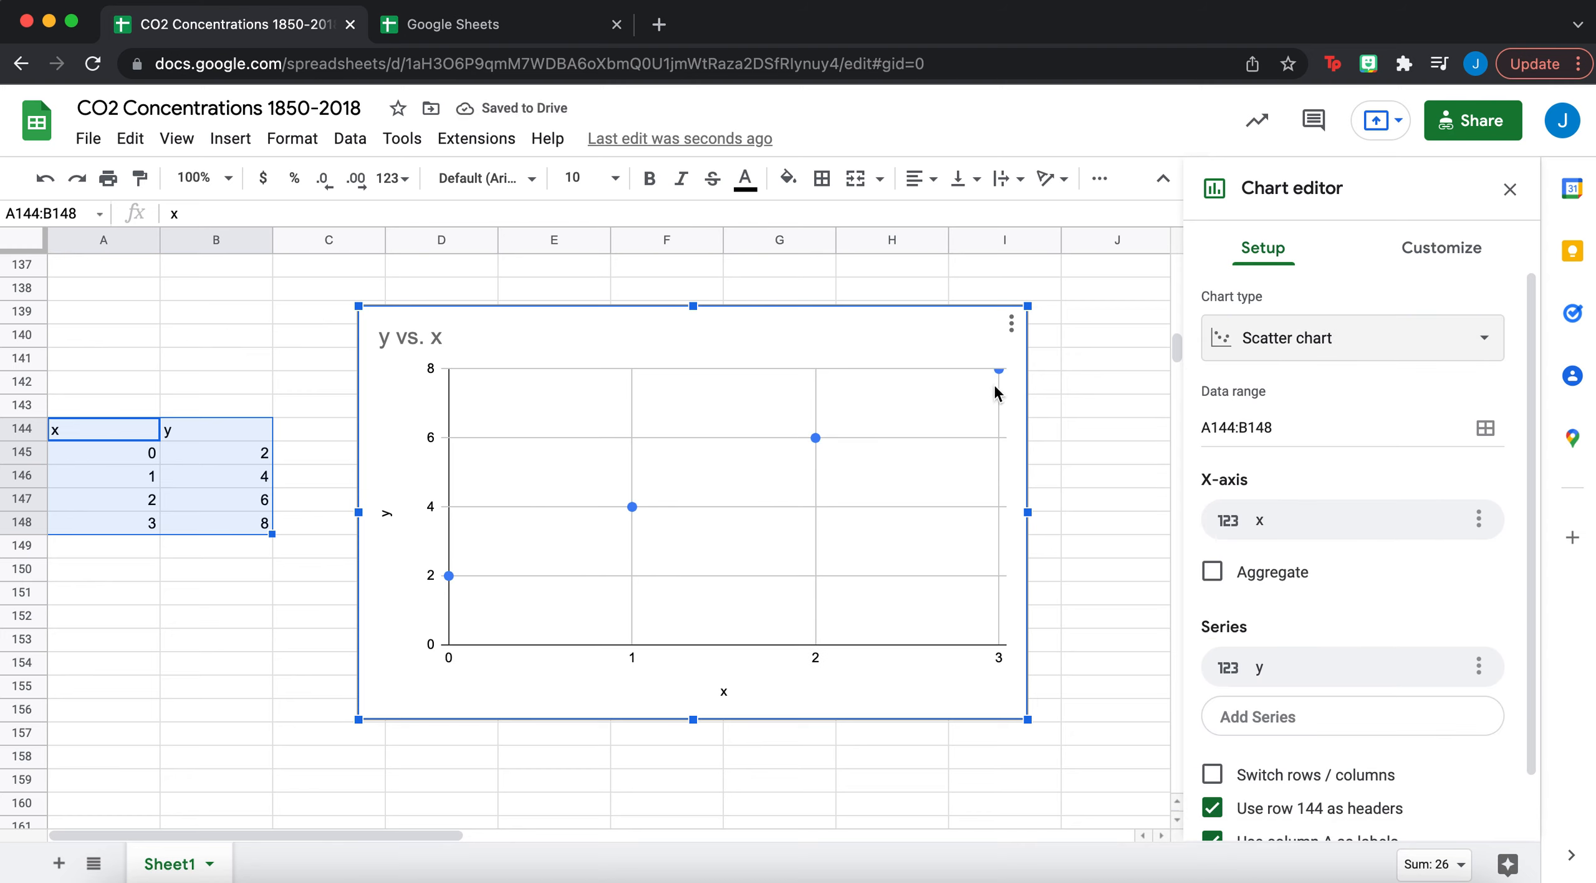
- Try 'Year' as the horizontal axis title, then change it back to 'x'
click(723, 692)
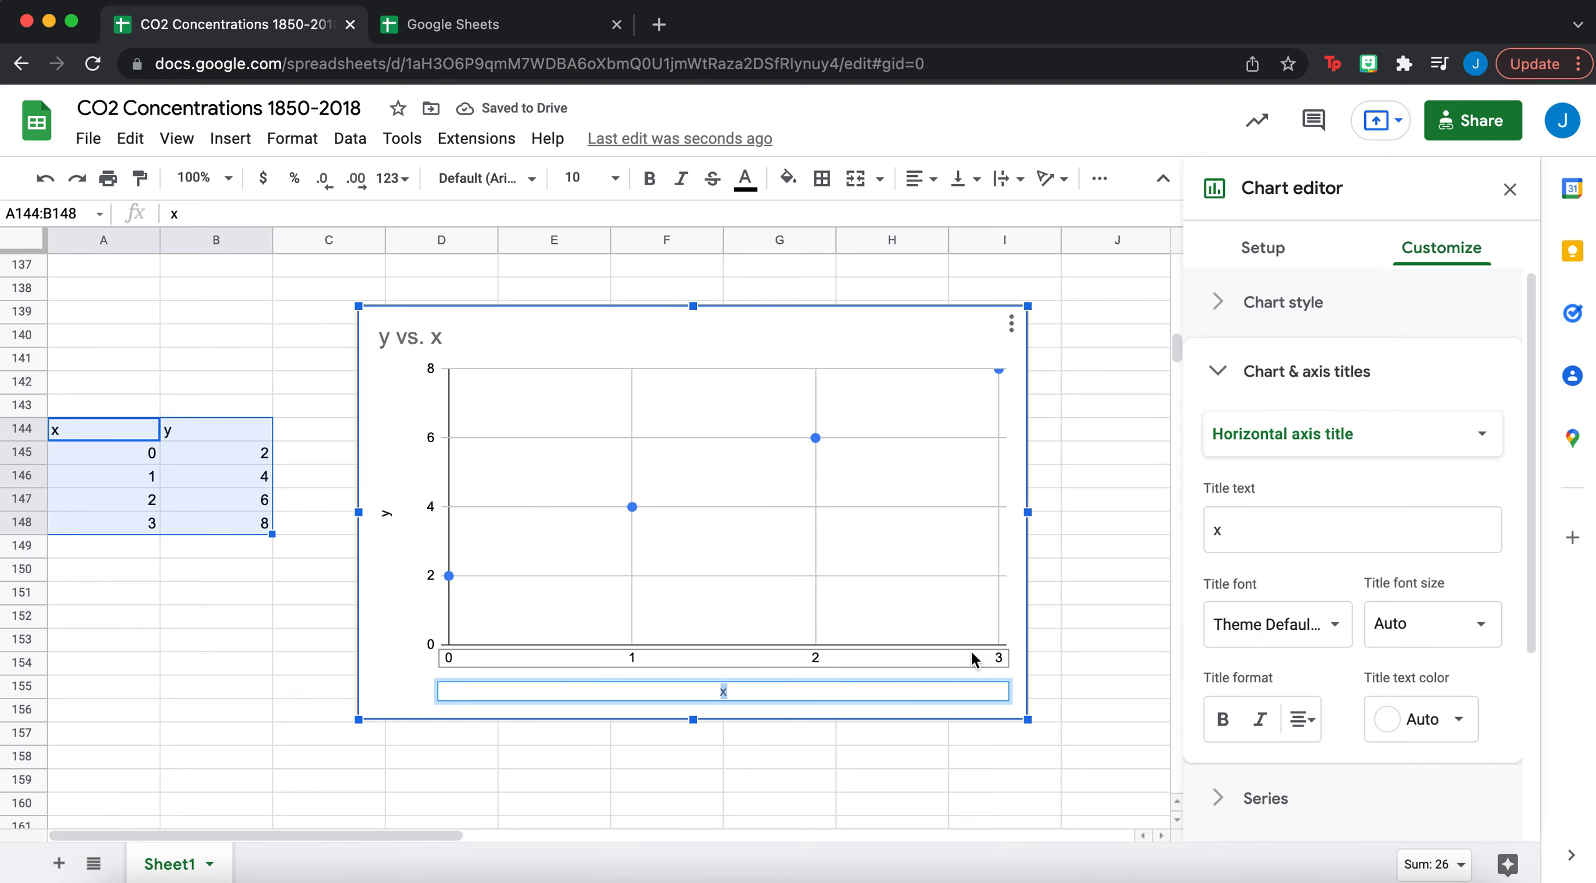
click(1317, 543)
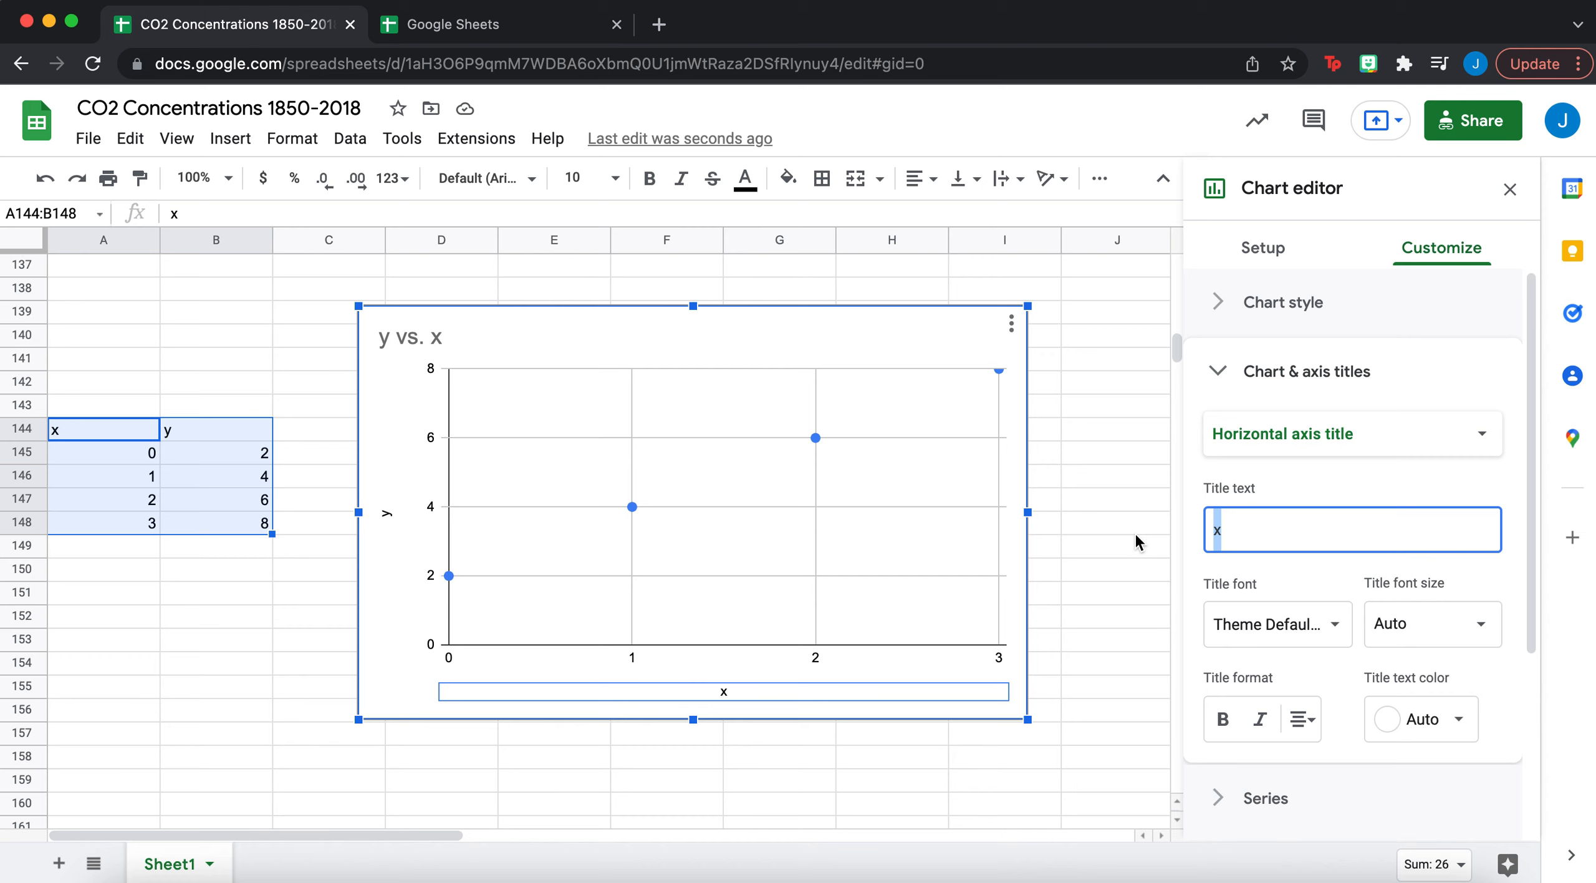
text(Year)
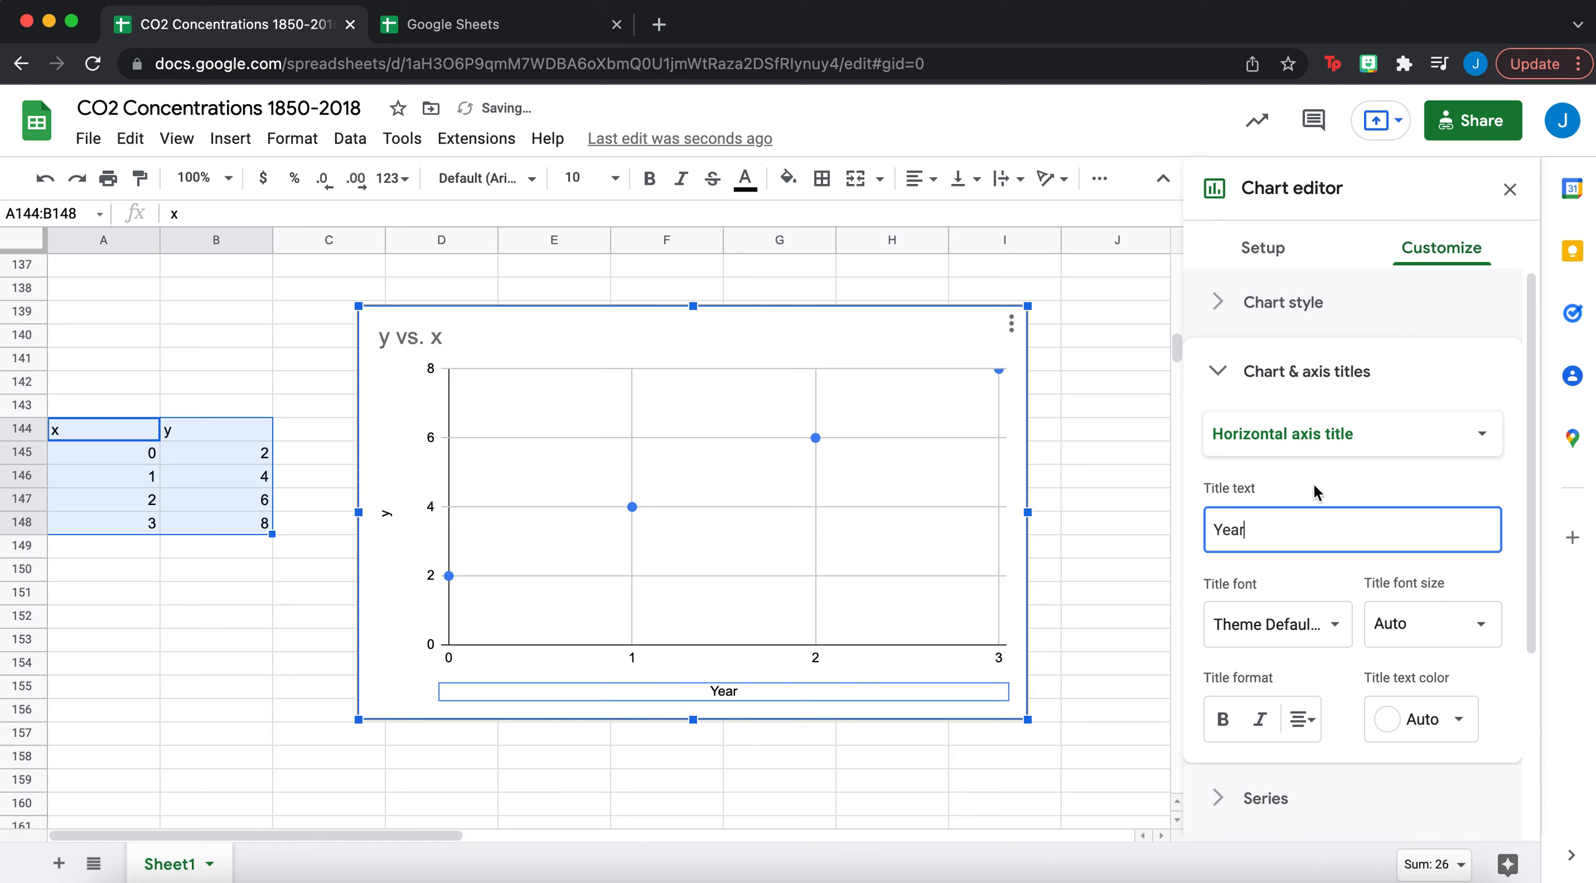
double_click(1240, 533)
text(x)
scroll(1179, 617, down, 2)
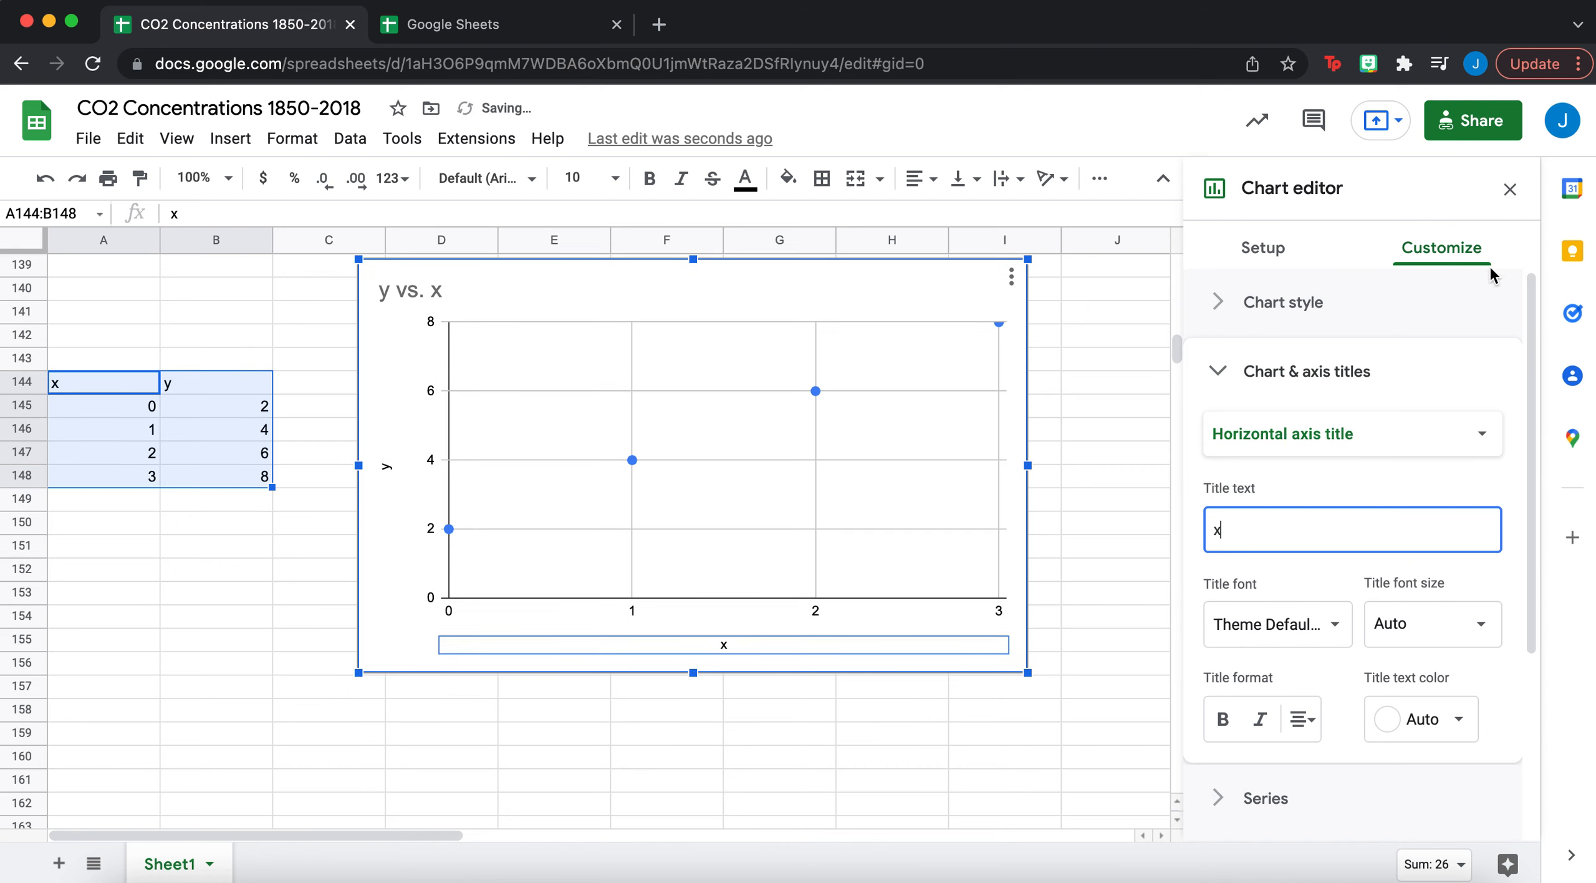
scroll(876, 639, up, 1)
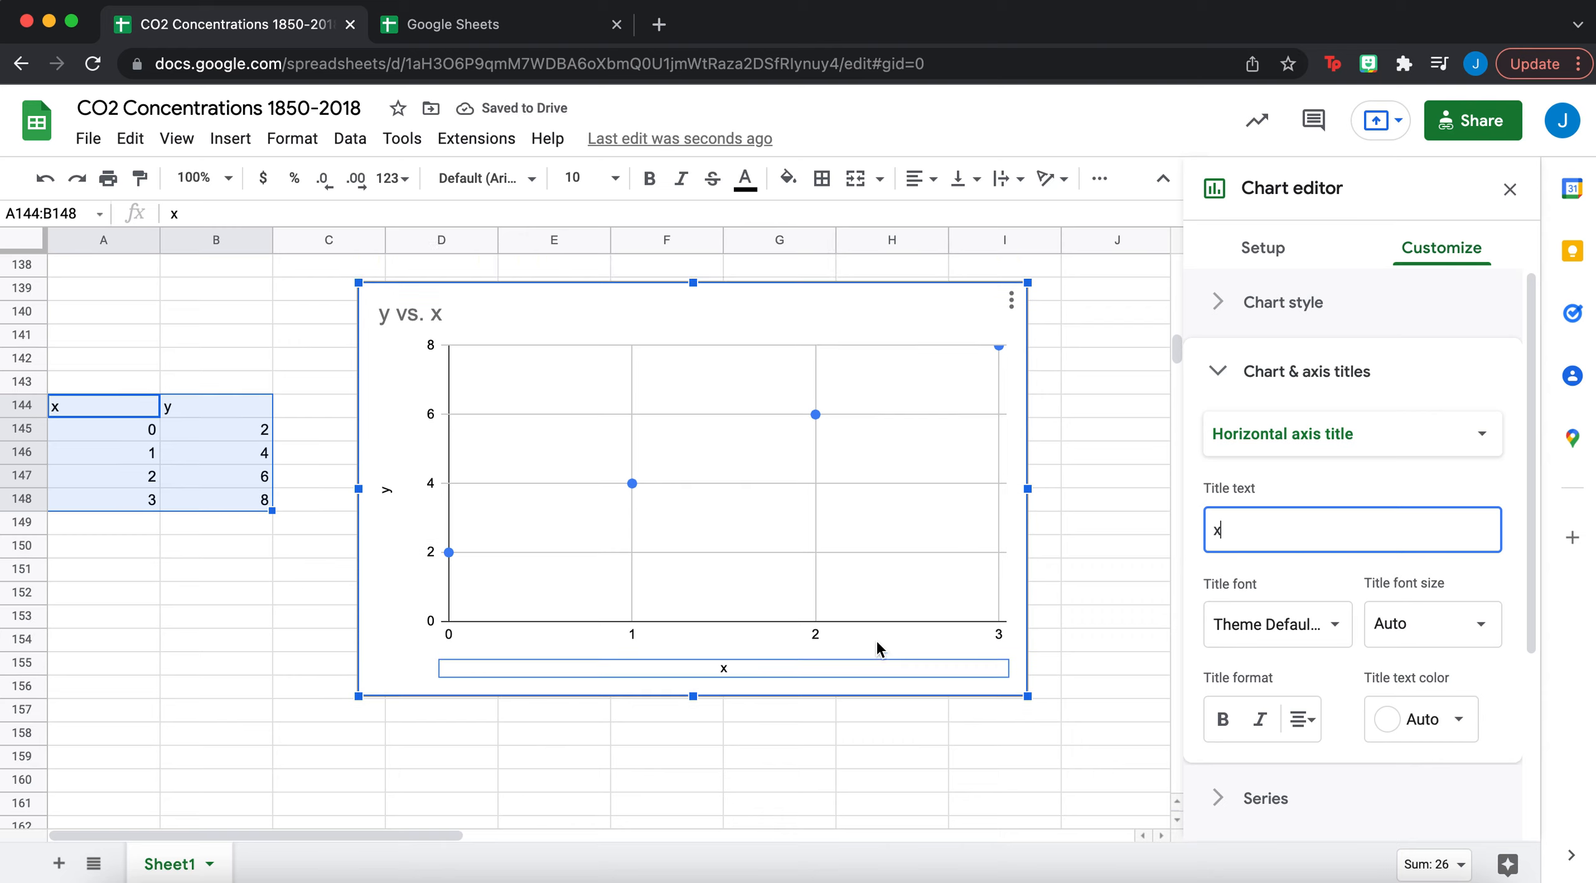
- Close the Chart editor and deselect the scatter chart
click(1510, 189)
click(1095, 704)
scroll(1095, 705, up, 1)
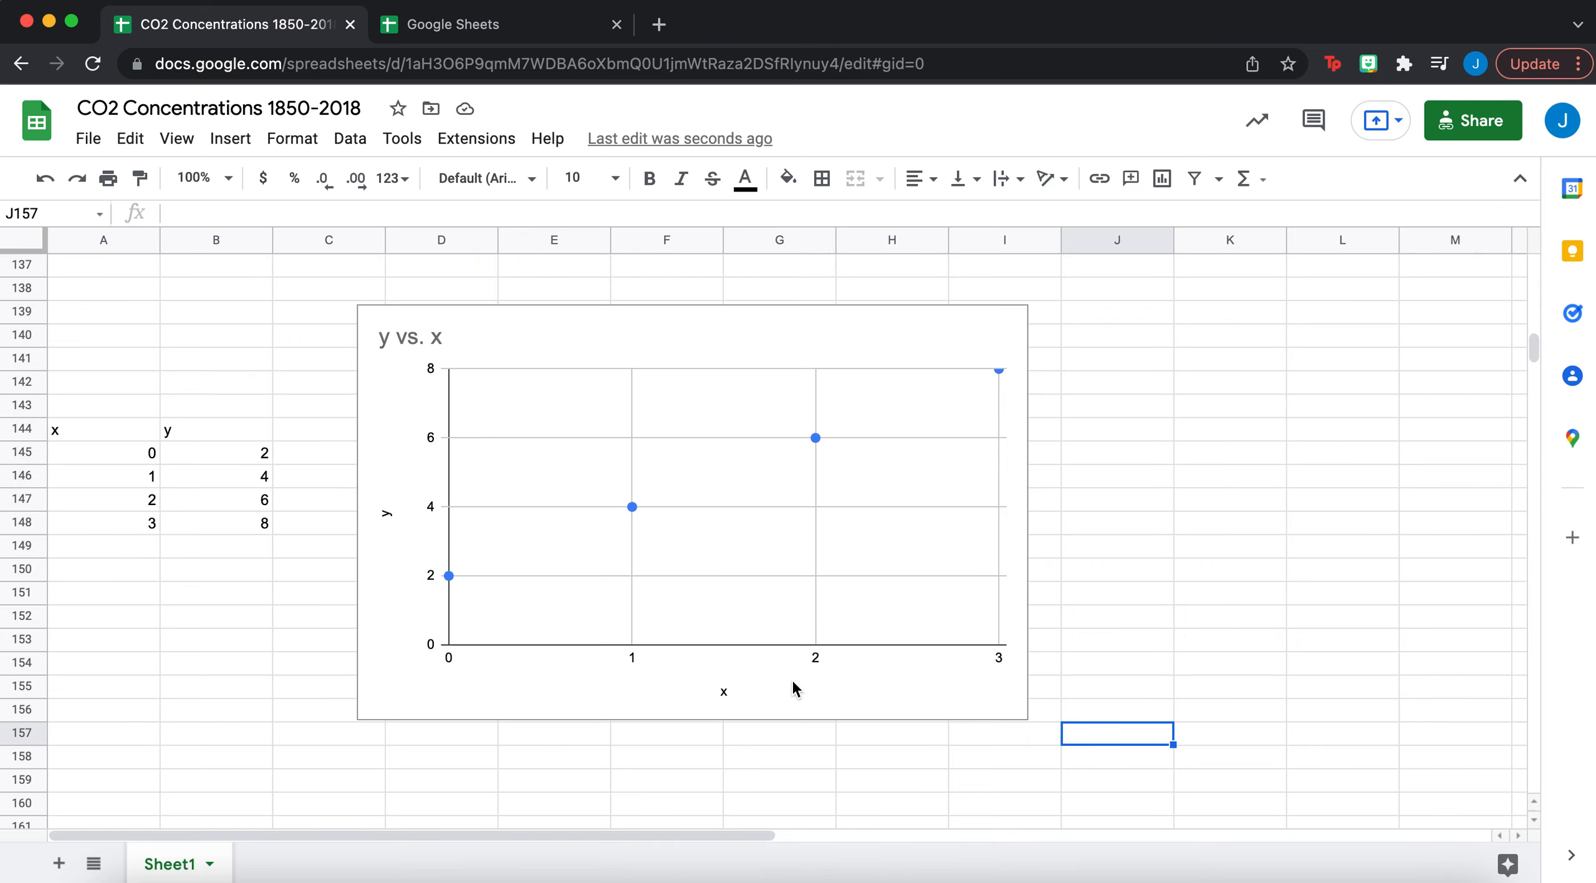
- Deselect the scatter chart and scroll up to the Year and CO₂ (ppm) data
click(788, 700)
click(1090, 623)
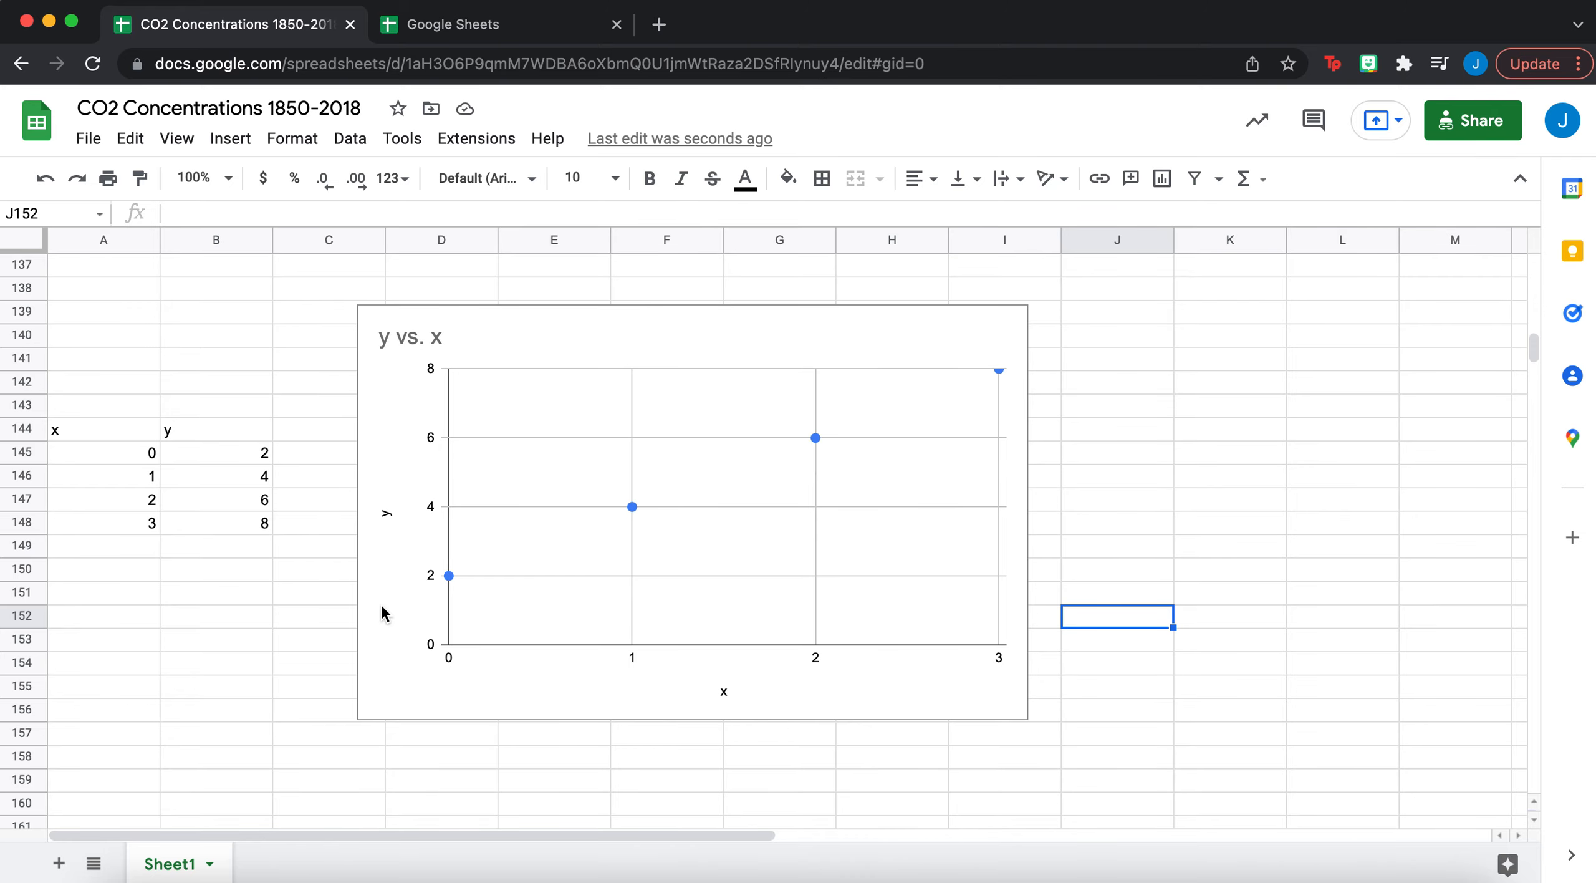
scroll(382, 608, up, 20)
scroll(381, 623, up, 5)
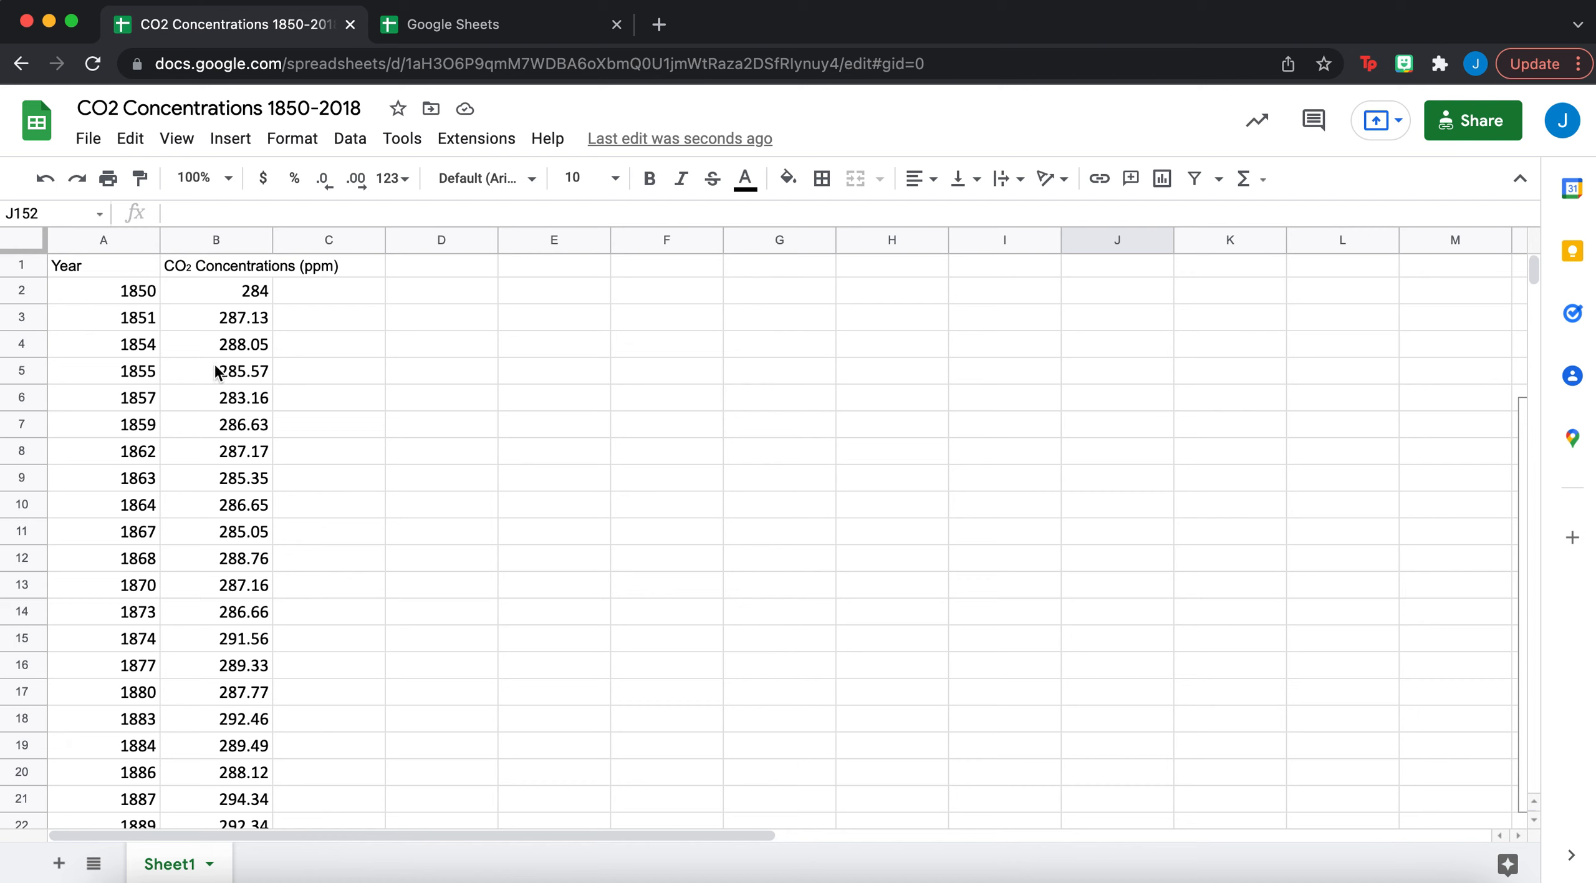
scroll(208, 475, down, 8)
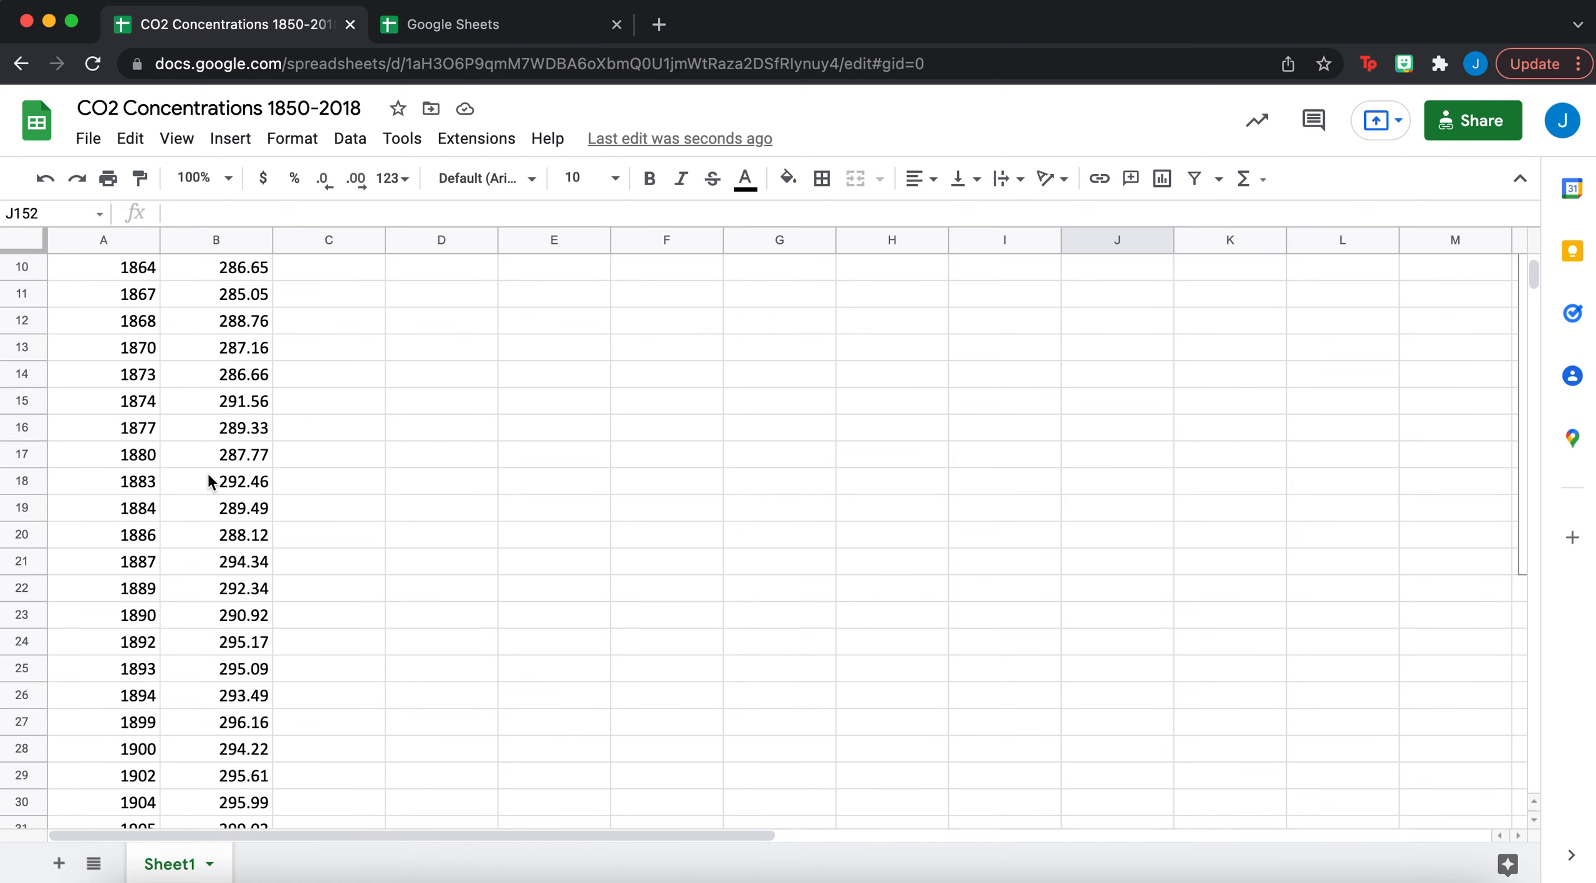
scroll(208, 477, up, 2)
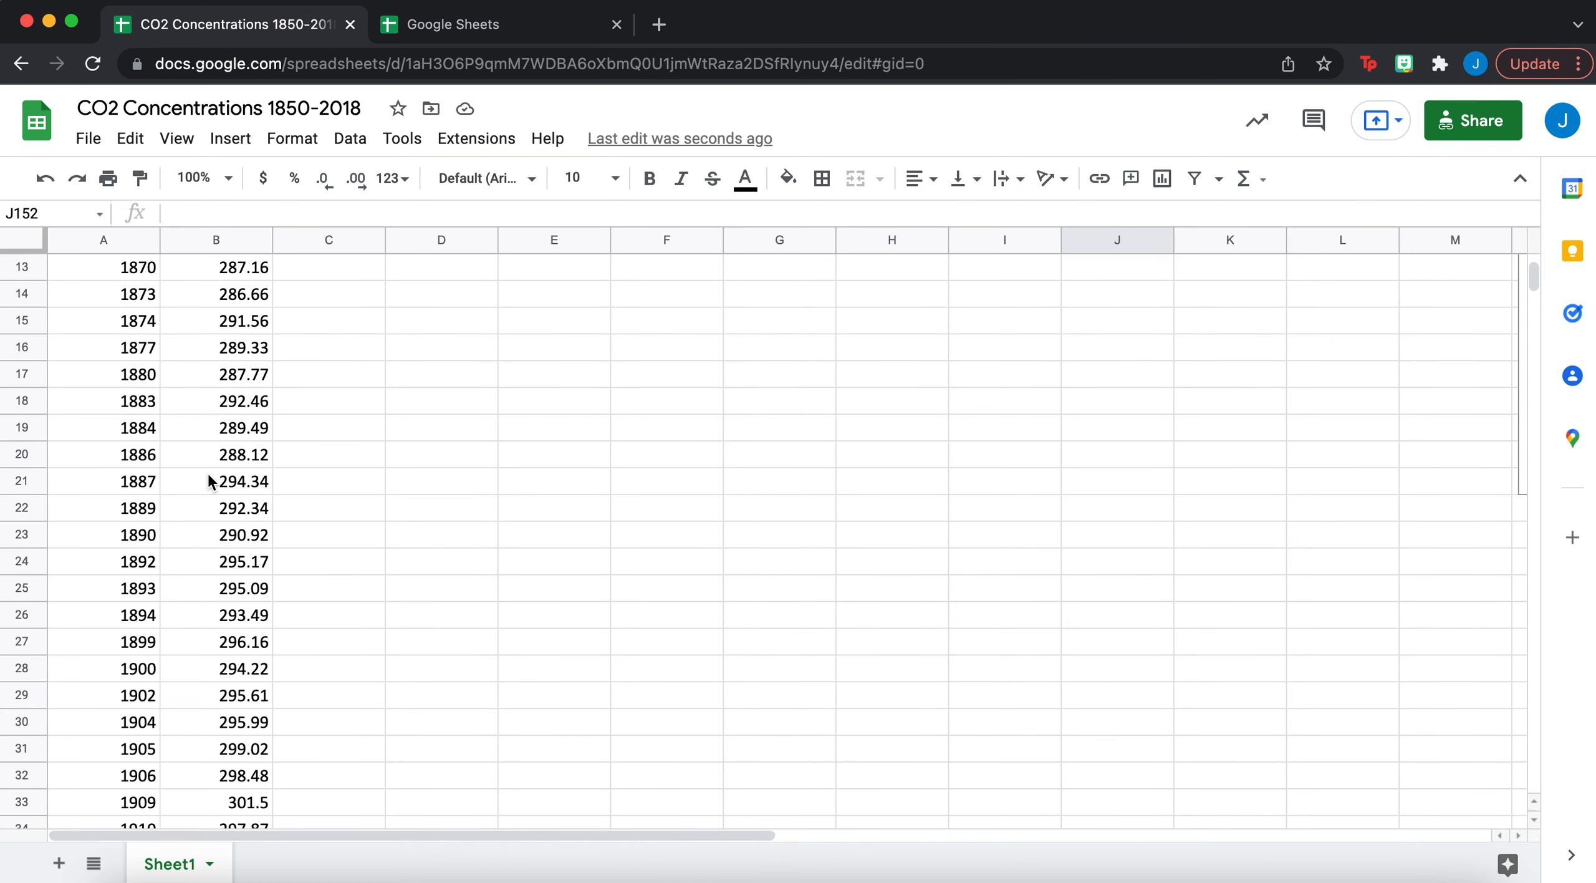
scroll(208, 477, up, 3)
scroll(207, 471, up, 1)
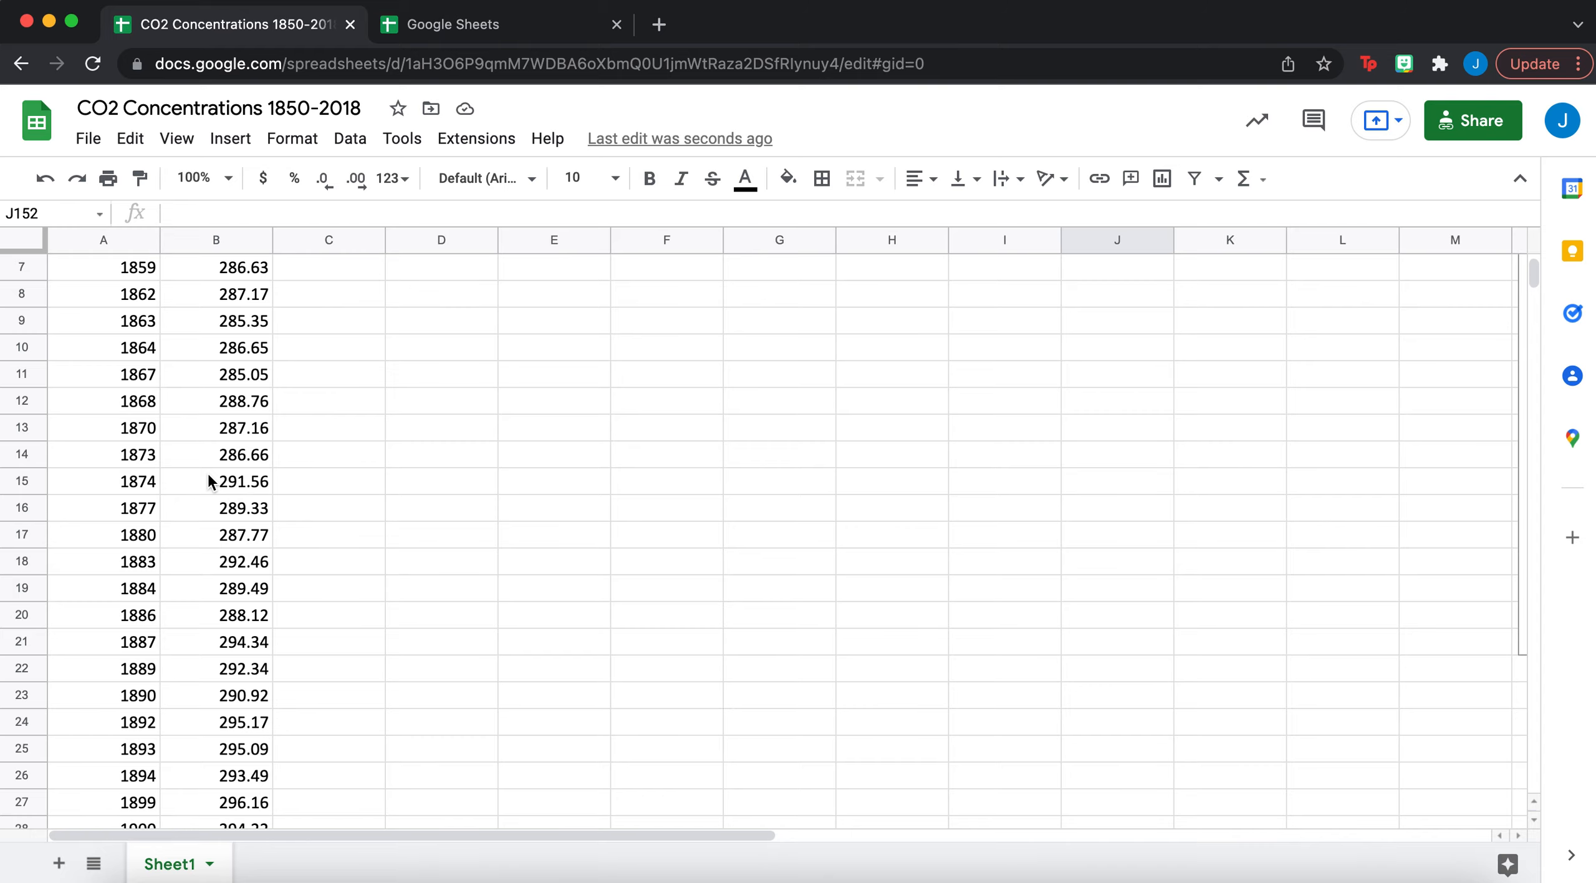
scroll(207, 471, up, 4)
click(1487, 128)
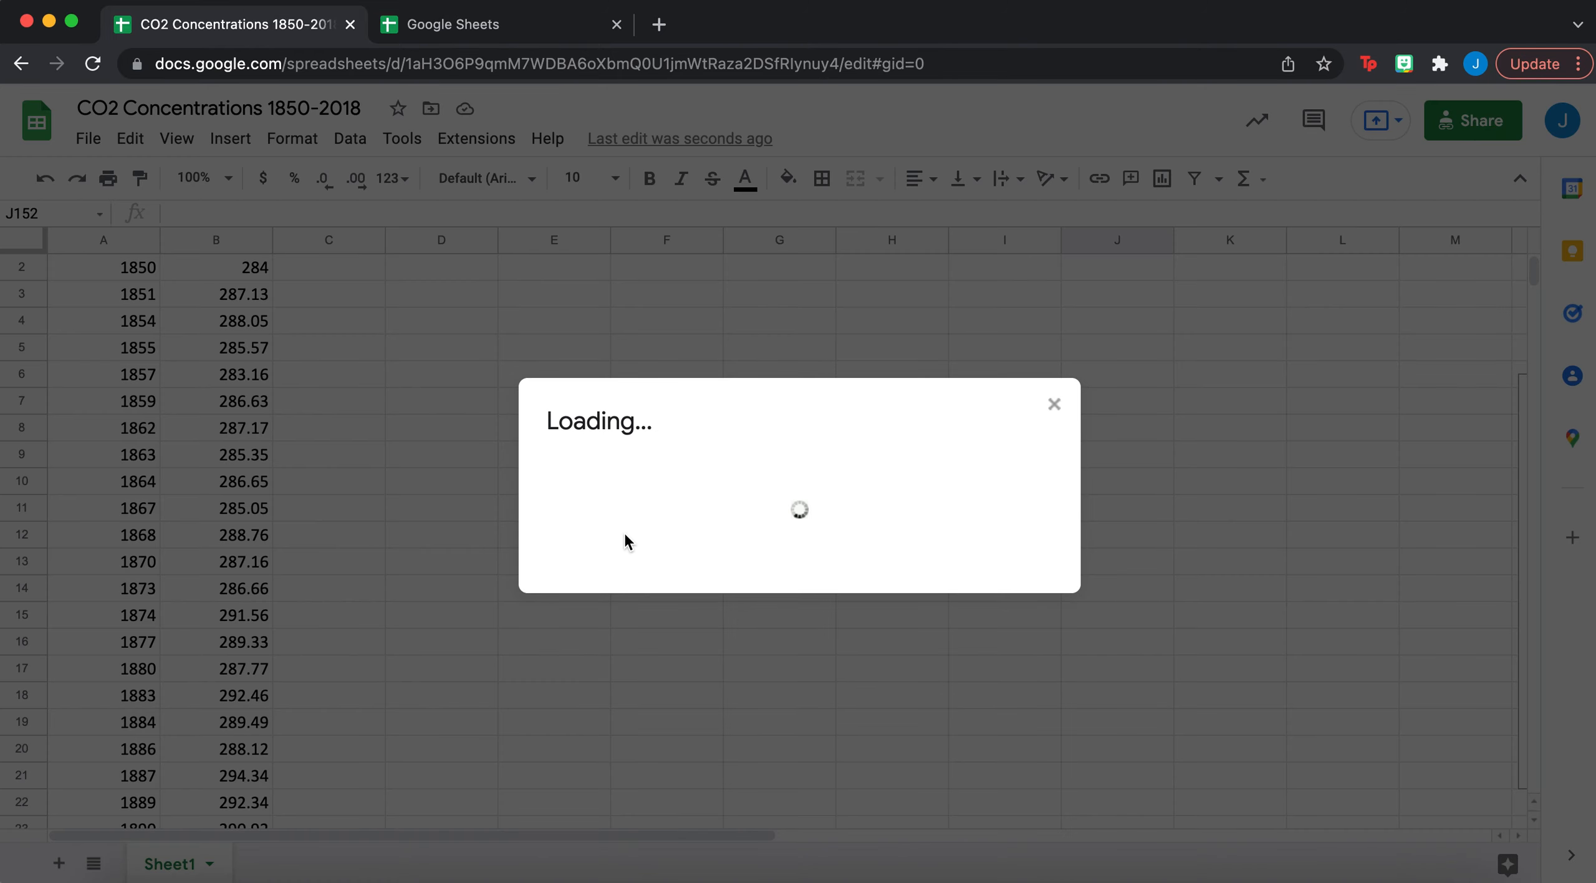
click(502, 667)
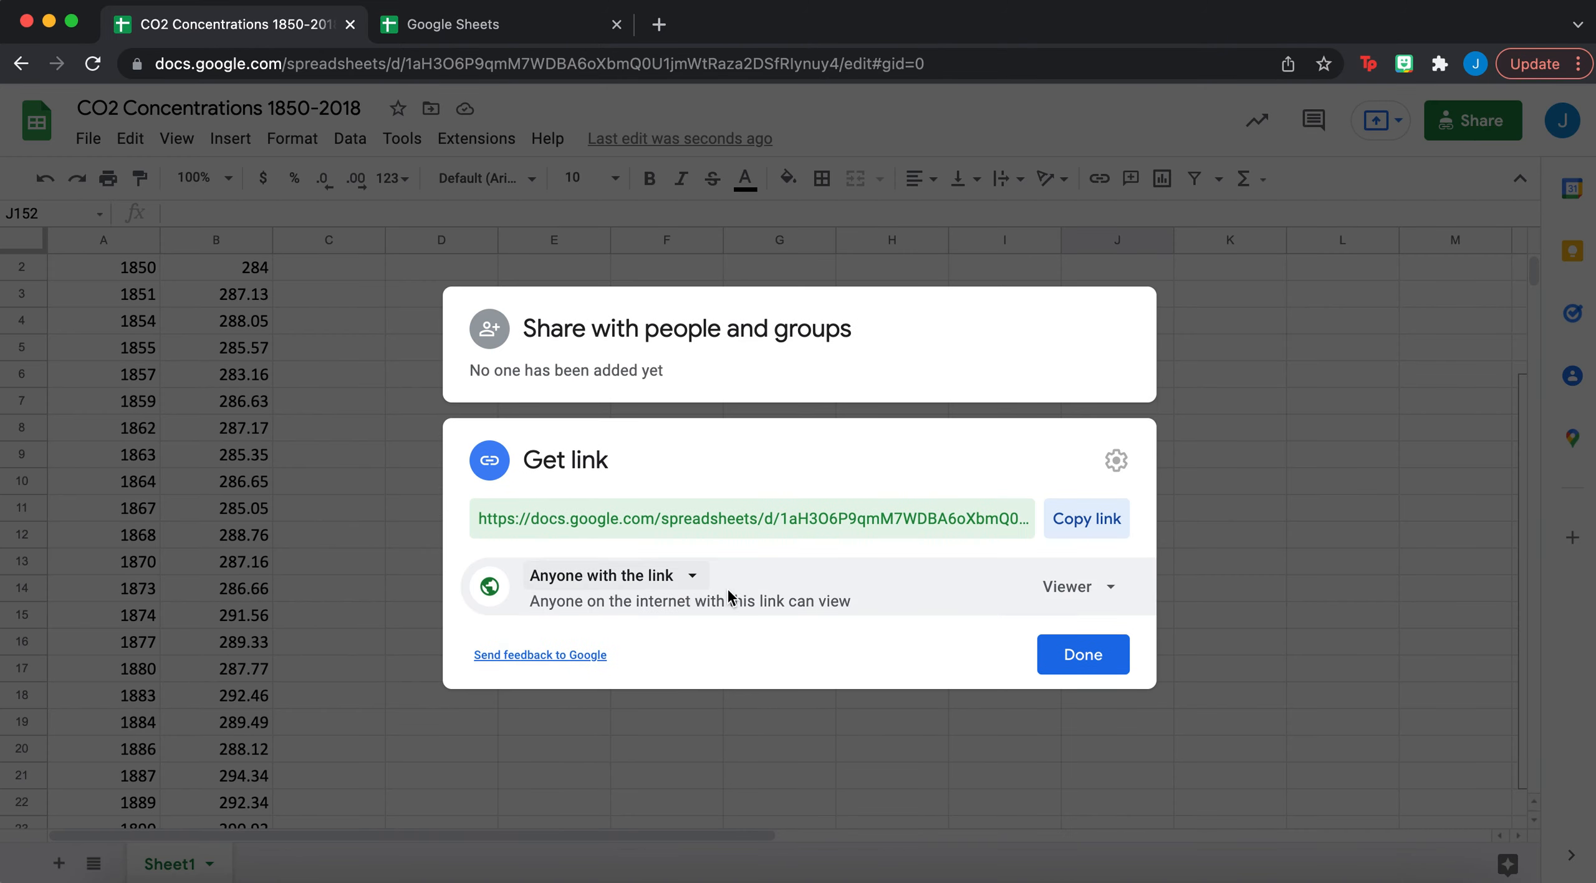
click(1207, 424)
scroll(230, 504, right, 3)
scroll(231, 507, left, 3)
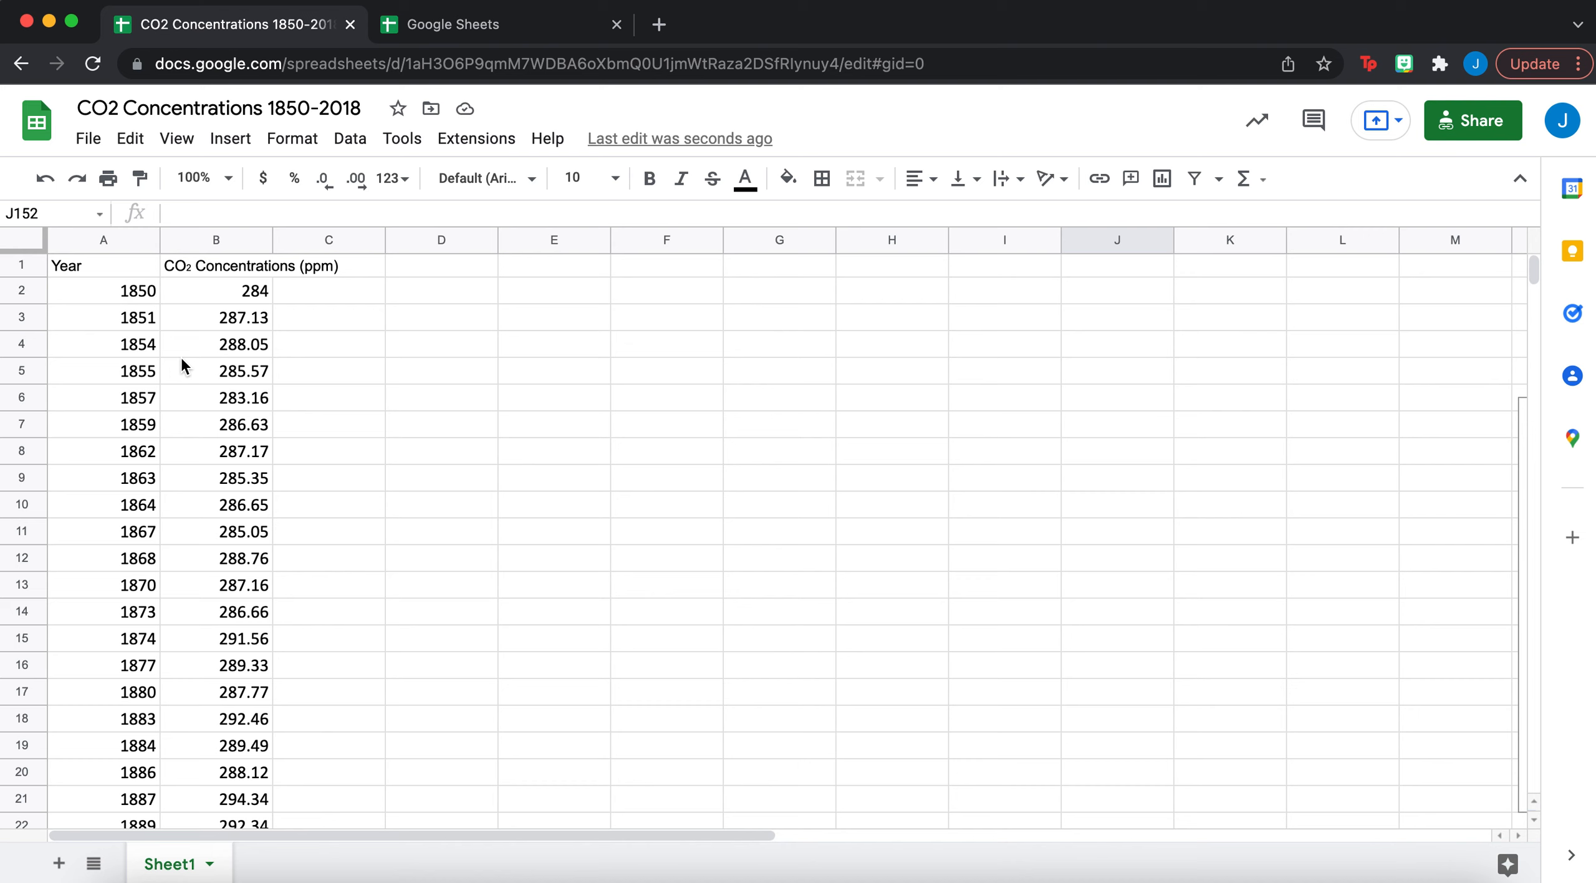
- Select the Year and CO₂ (ppm) table A1:B130, covering 1850 to 2018
click(122, 266)
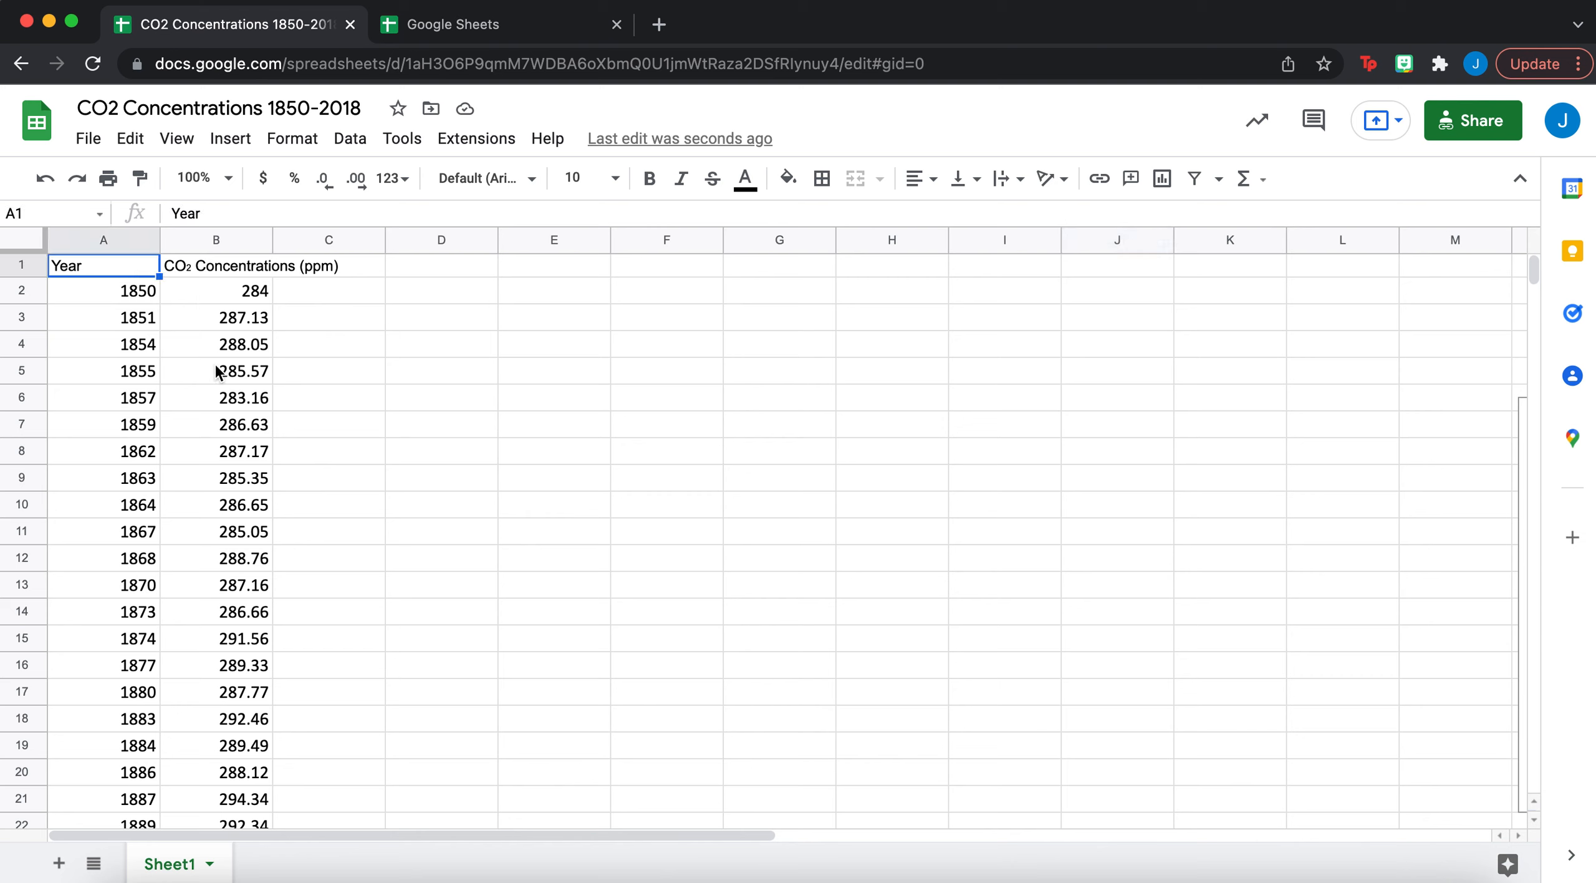
click(332, 323)
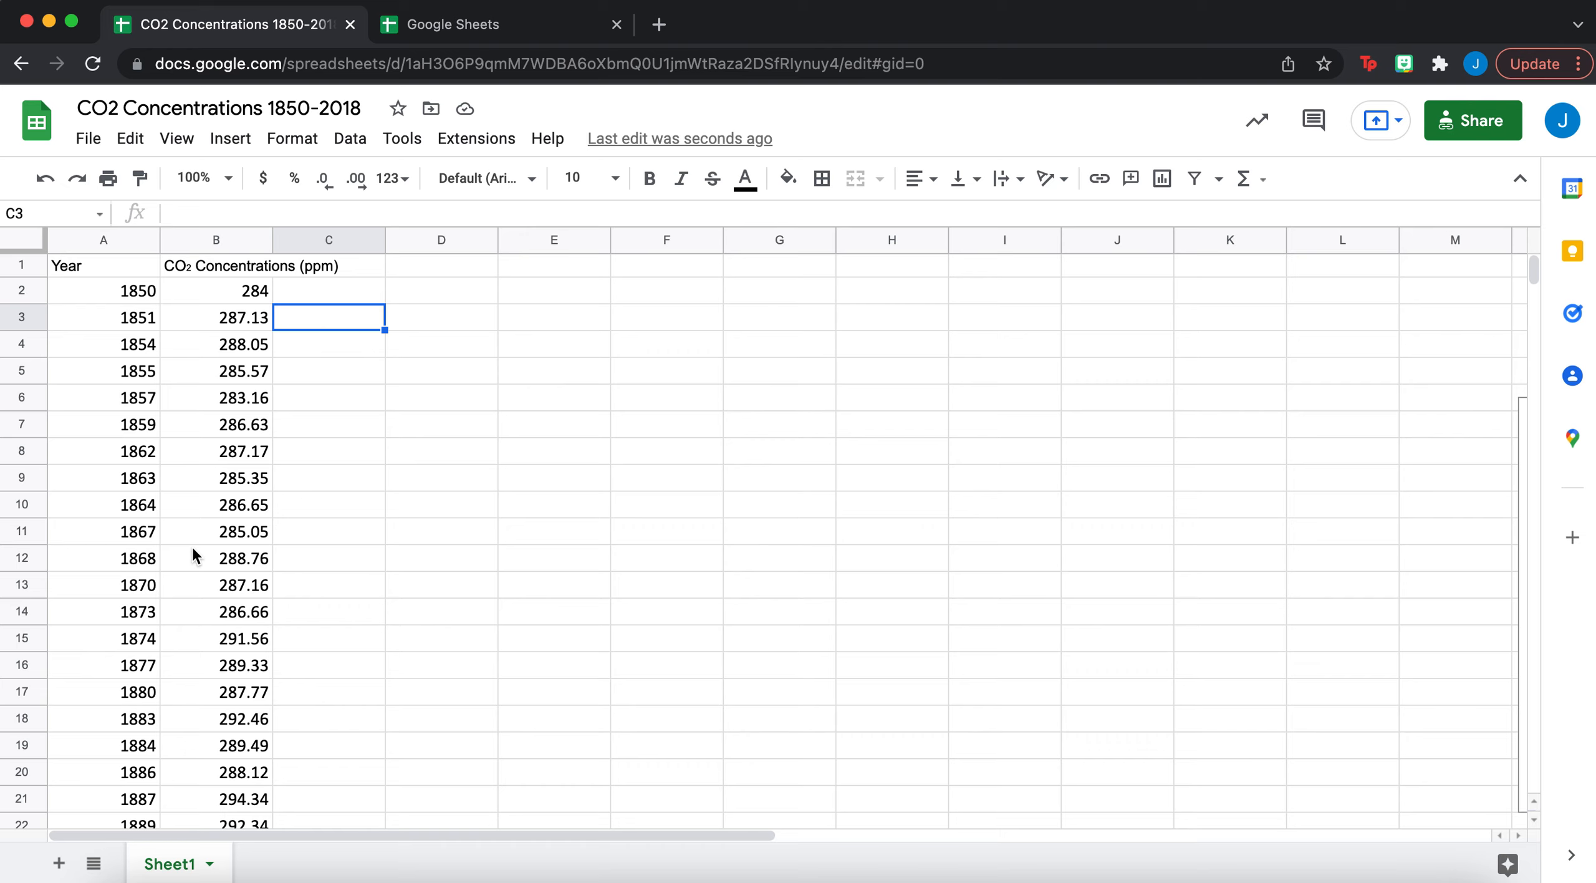
scroll(193, 549, down, 20)
scroll(194, 549, up, 20)
click(136, 267)
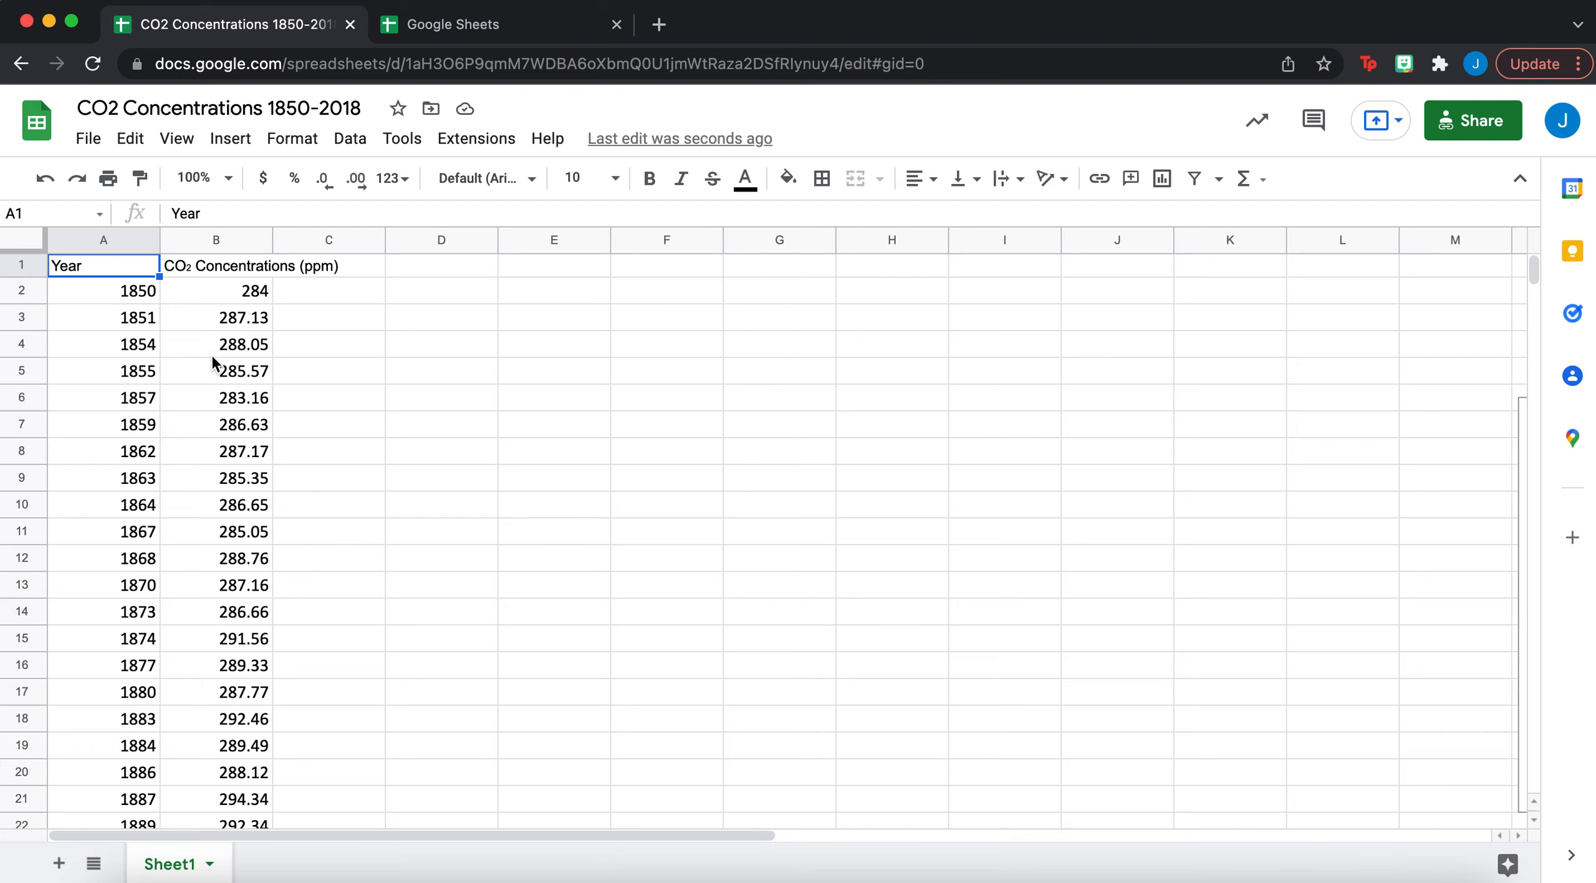
drag(132, 249, 250, 564)
scroll(206, 546, down, 19)
scroll(212, 656, down, 12)
scroll(240, 674, down, 10)
scroll(239, 673, up, 2)
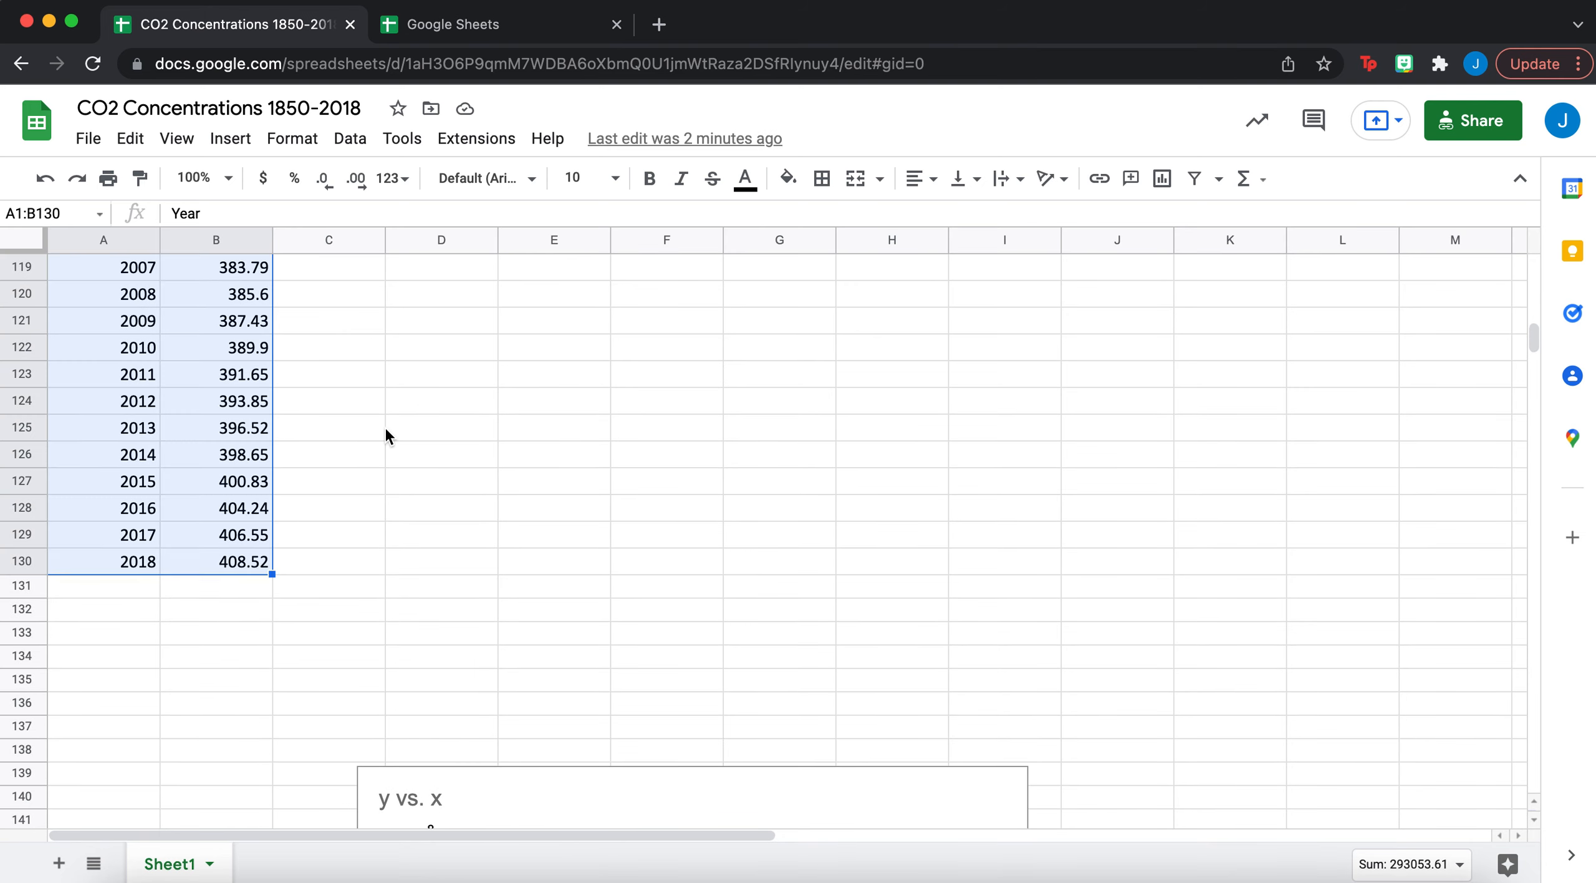
scroll(384, 425, up, 20)
scroll(384, 425, up, 19)
- Insert a 'CO2 Concentrations (ppm) vs. Year' line chart of A1:B130 and place it beside the data
click(230, 139)
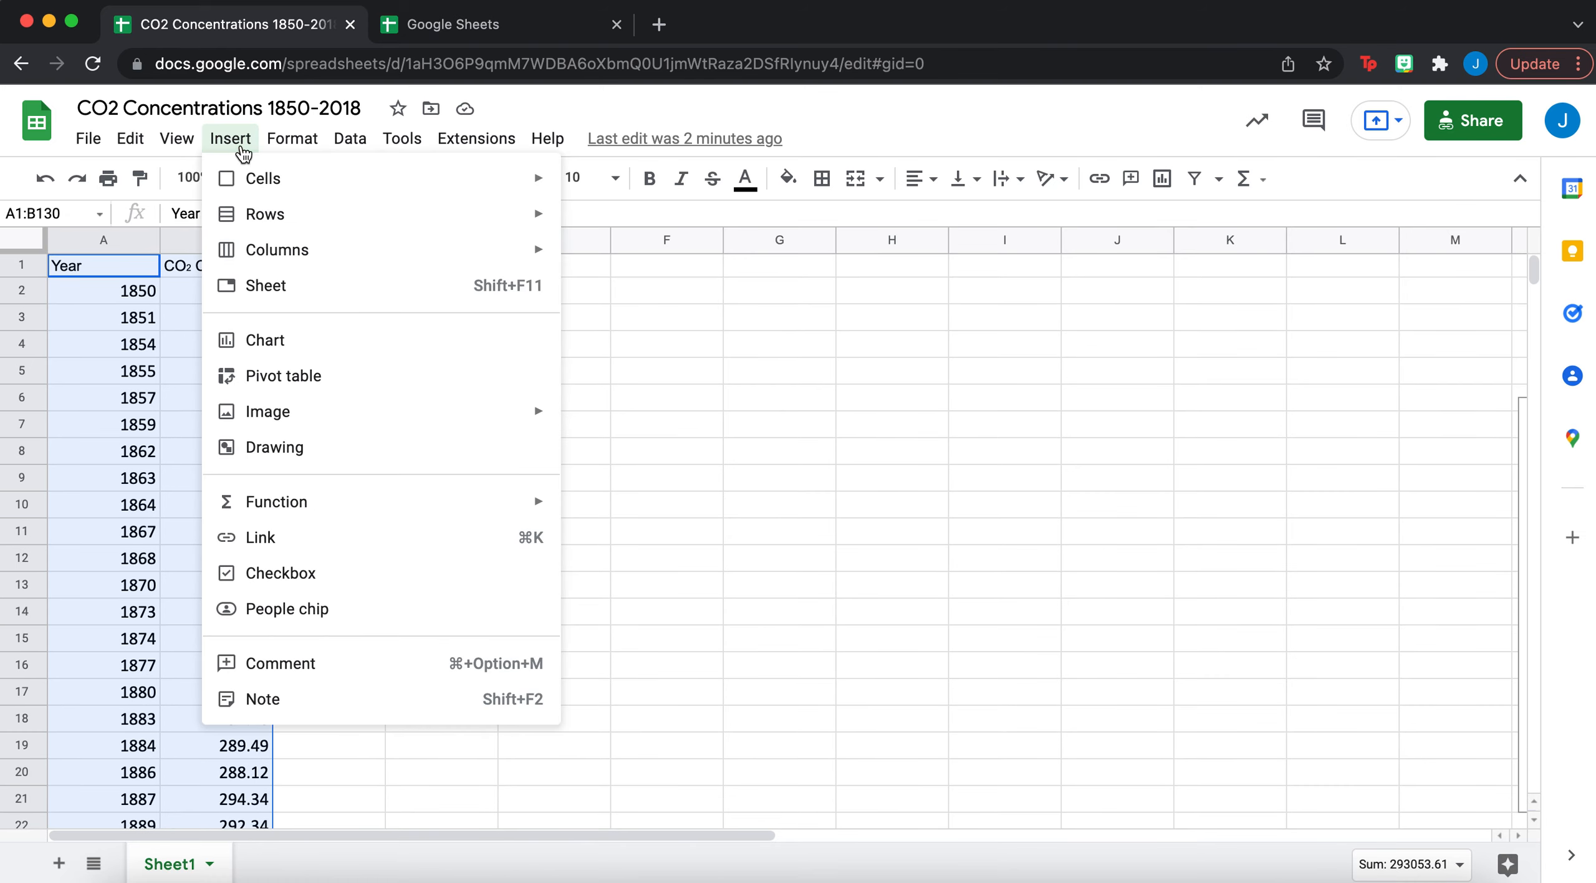
click(283, 342)
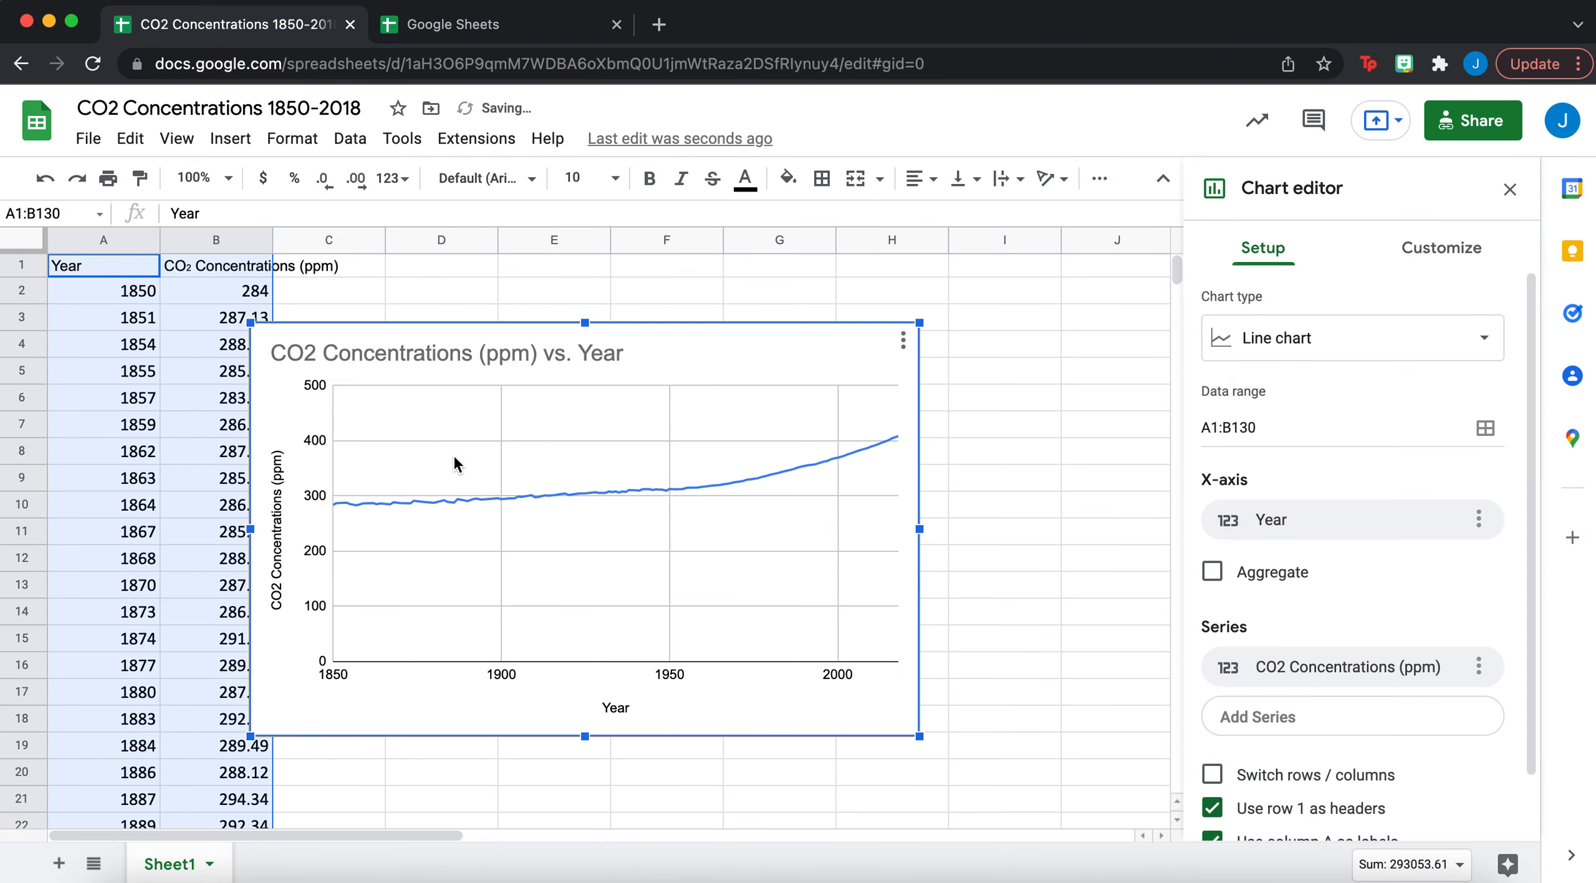
drag(707, 377, 833, 363)
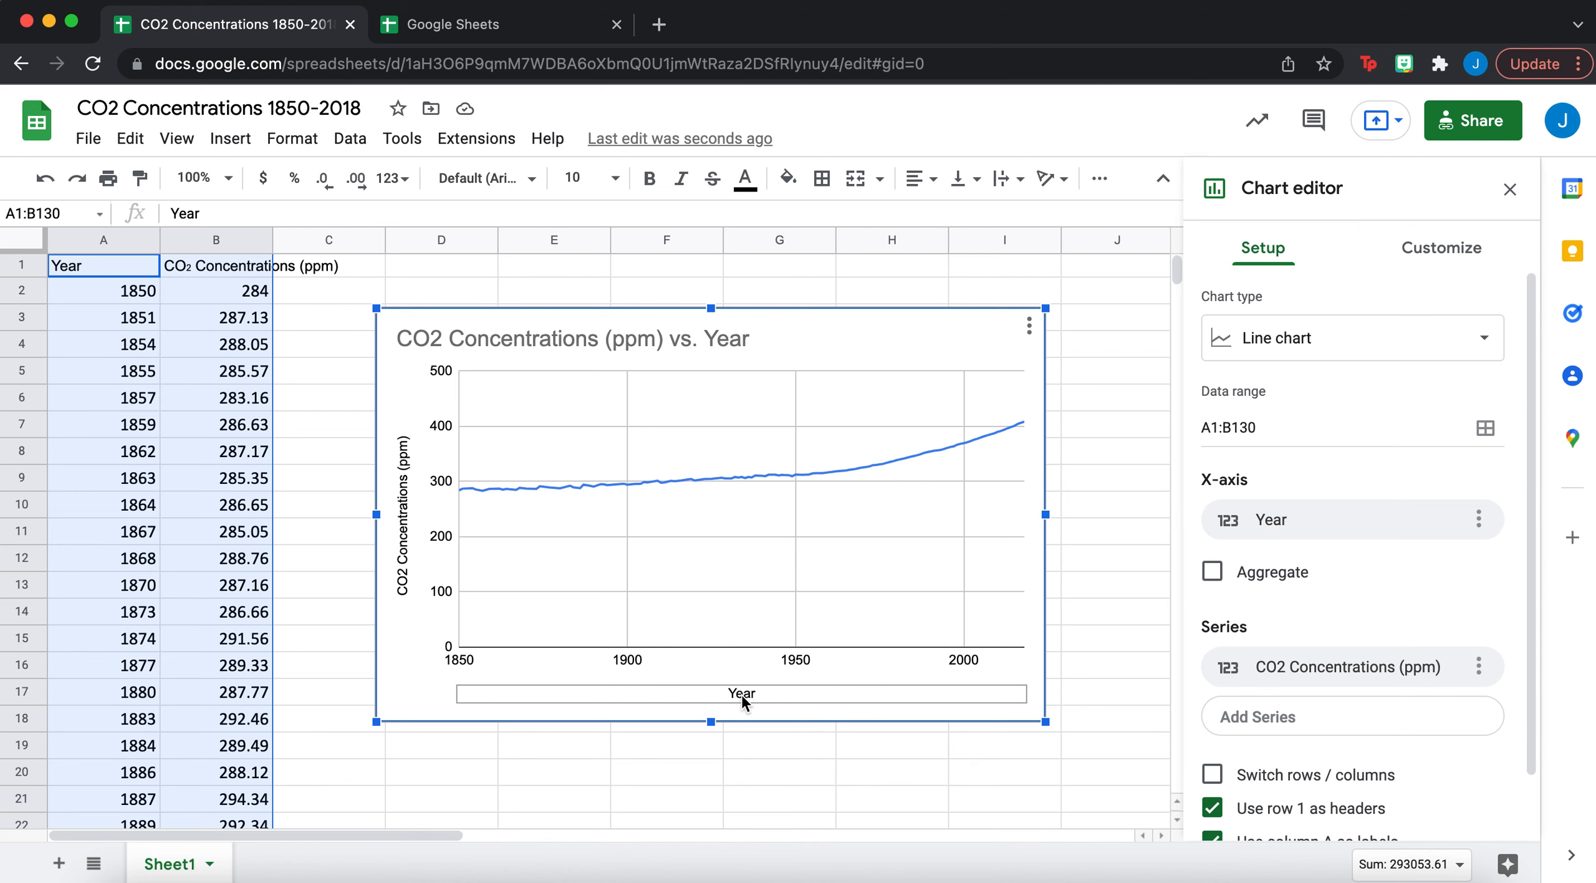
click(255, 297)
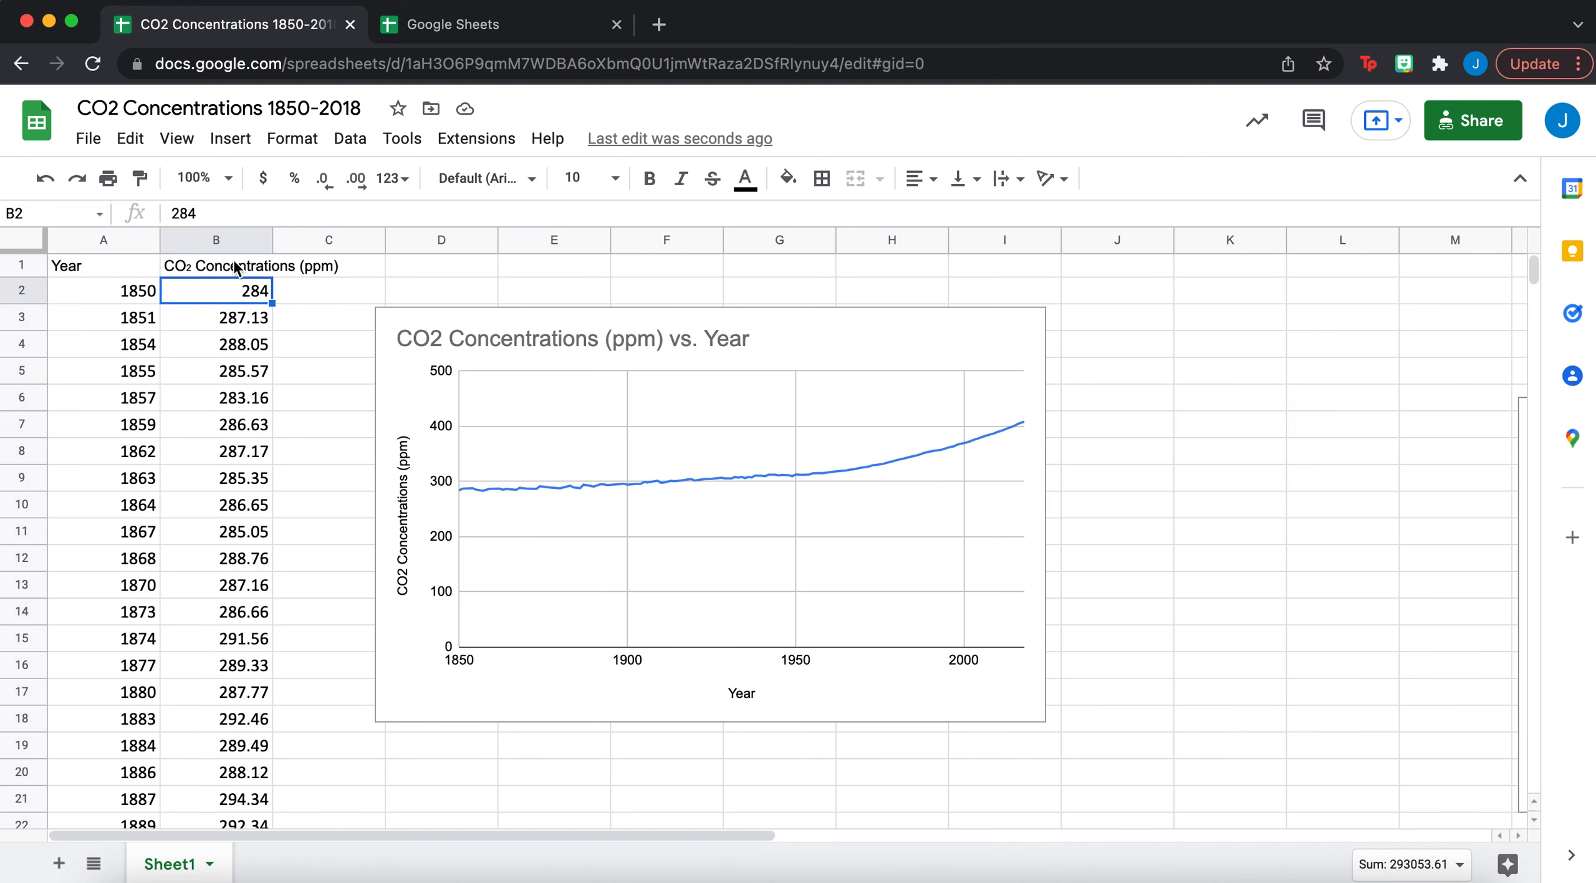
- Move up to cell B1, then select the CO2 vs. Year line chart
key(Up)
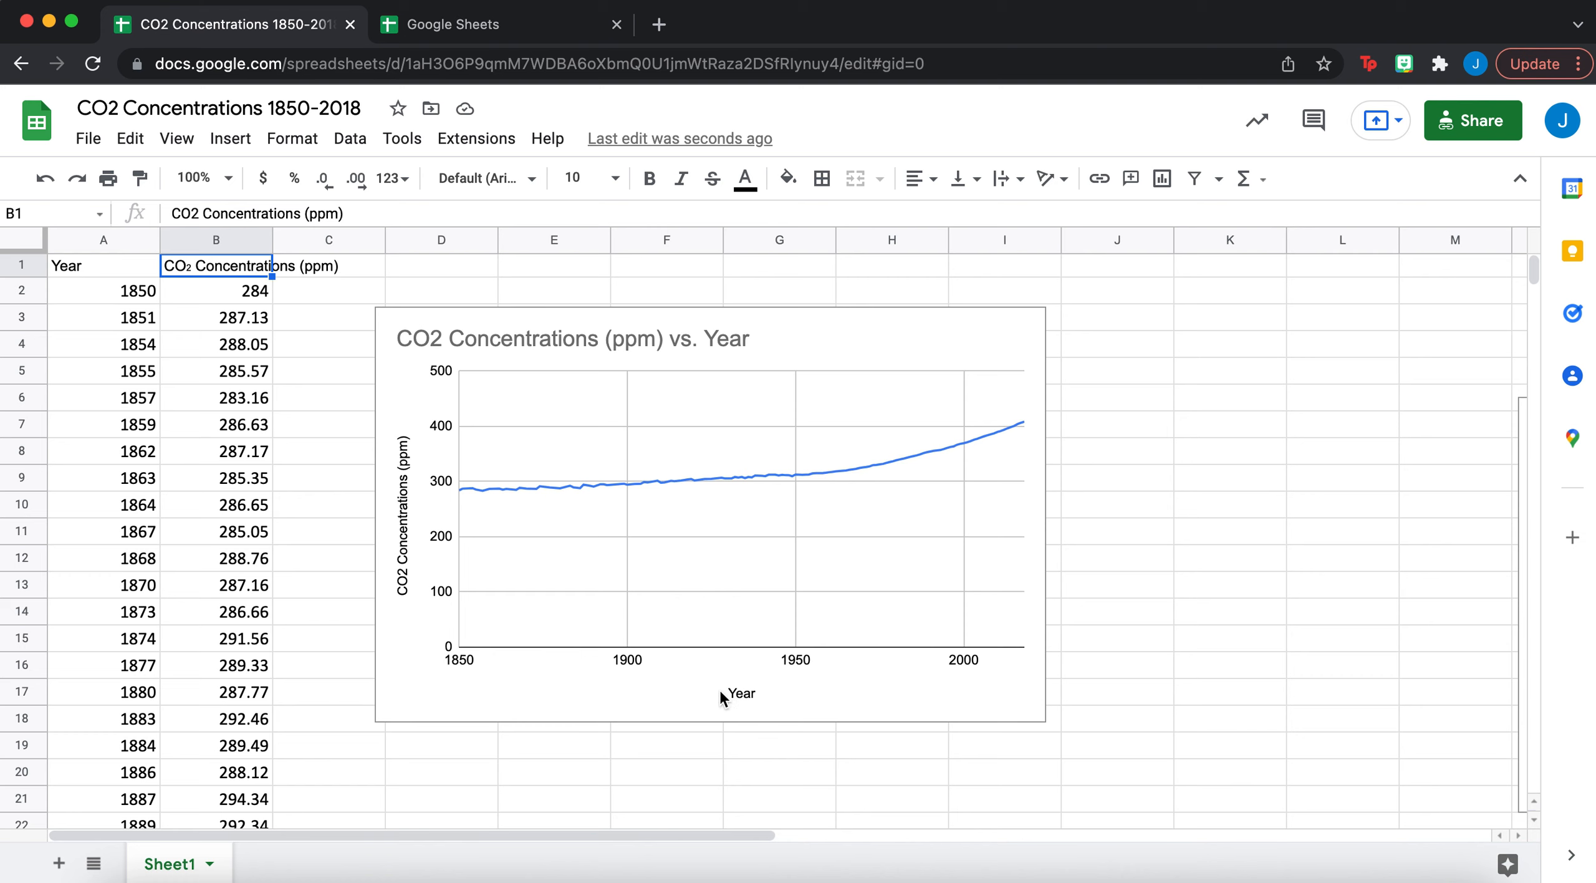
click(707, 538)
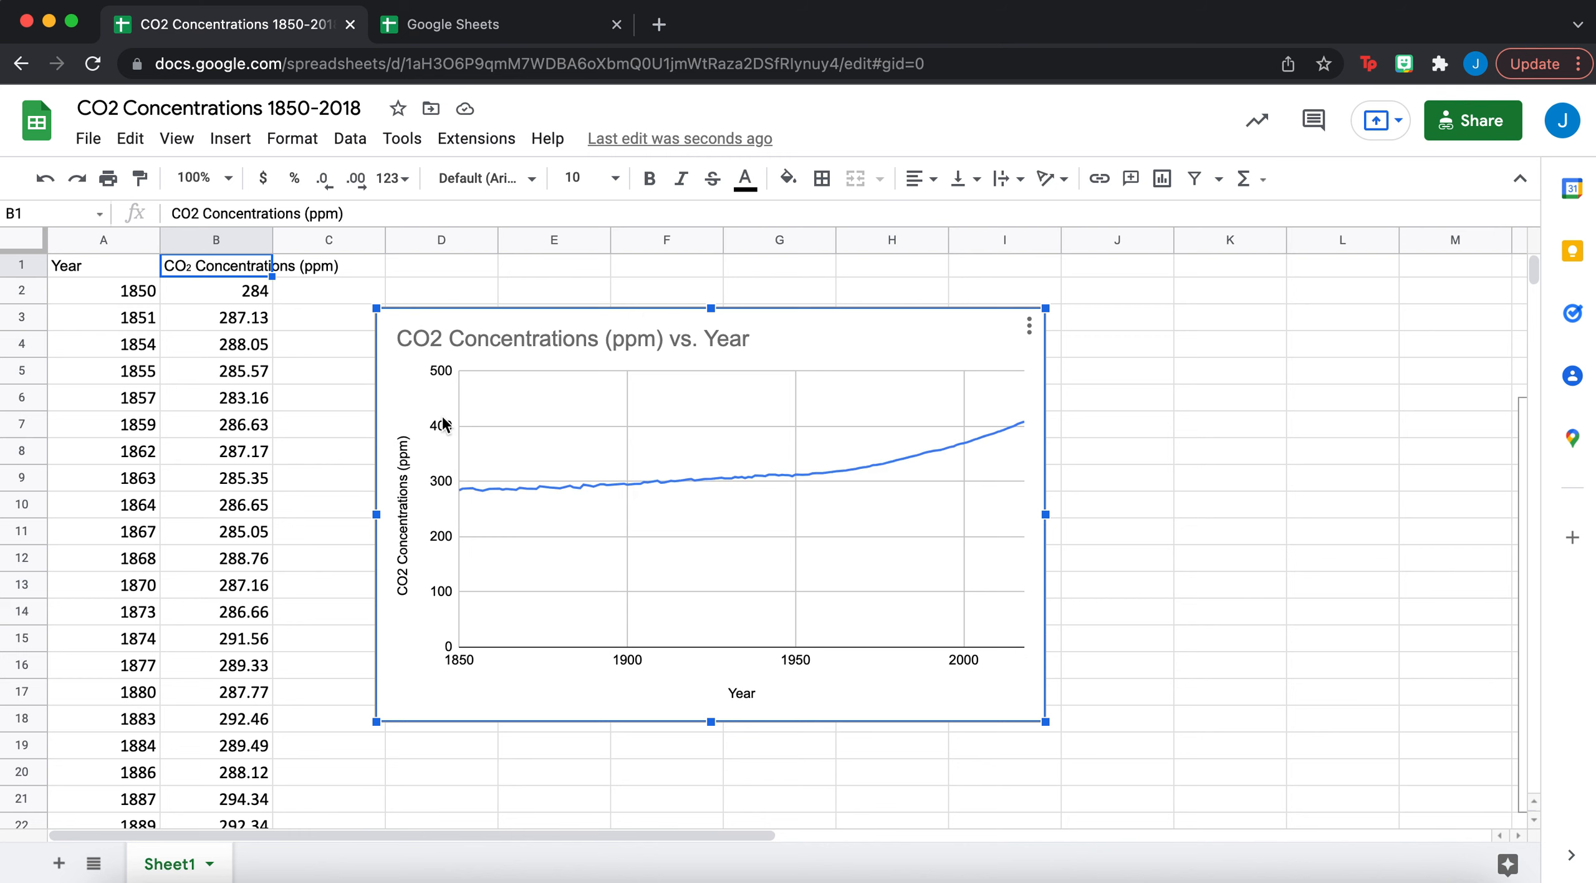
- Set the CO2 chart's vertical axis minimum to 200 so it spans 200–450 ppm
double_click(444, 597)
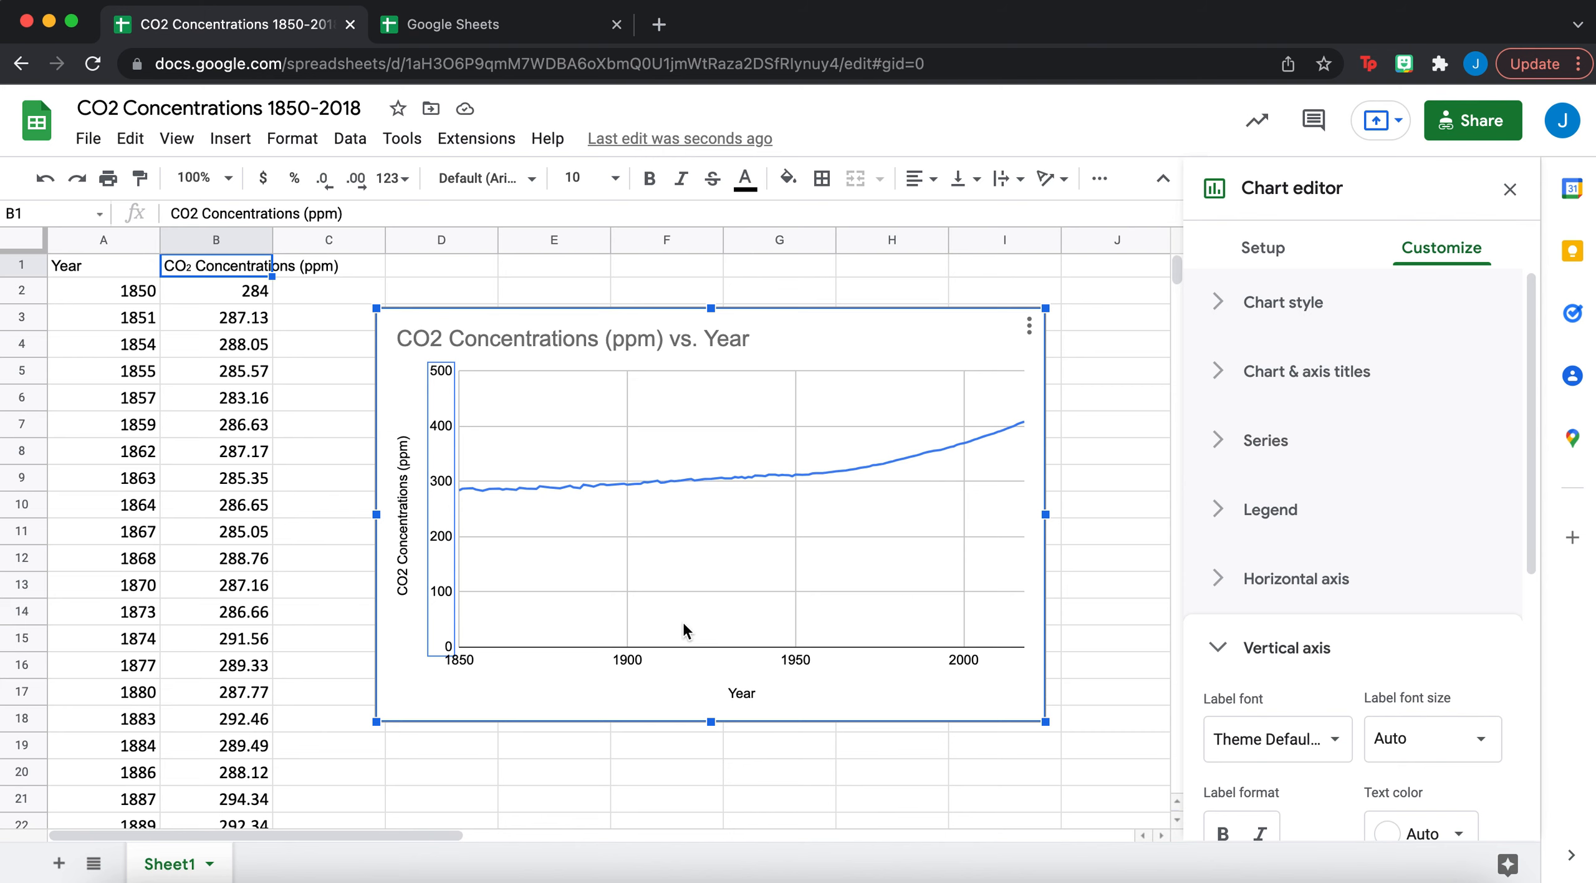
scroll(1396, 730, down, 5)
click(1258, 673)
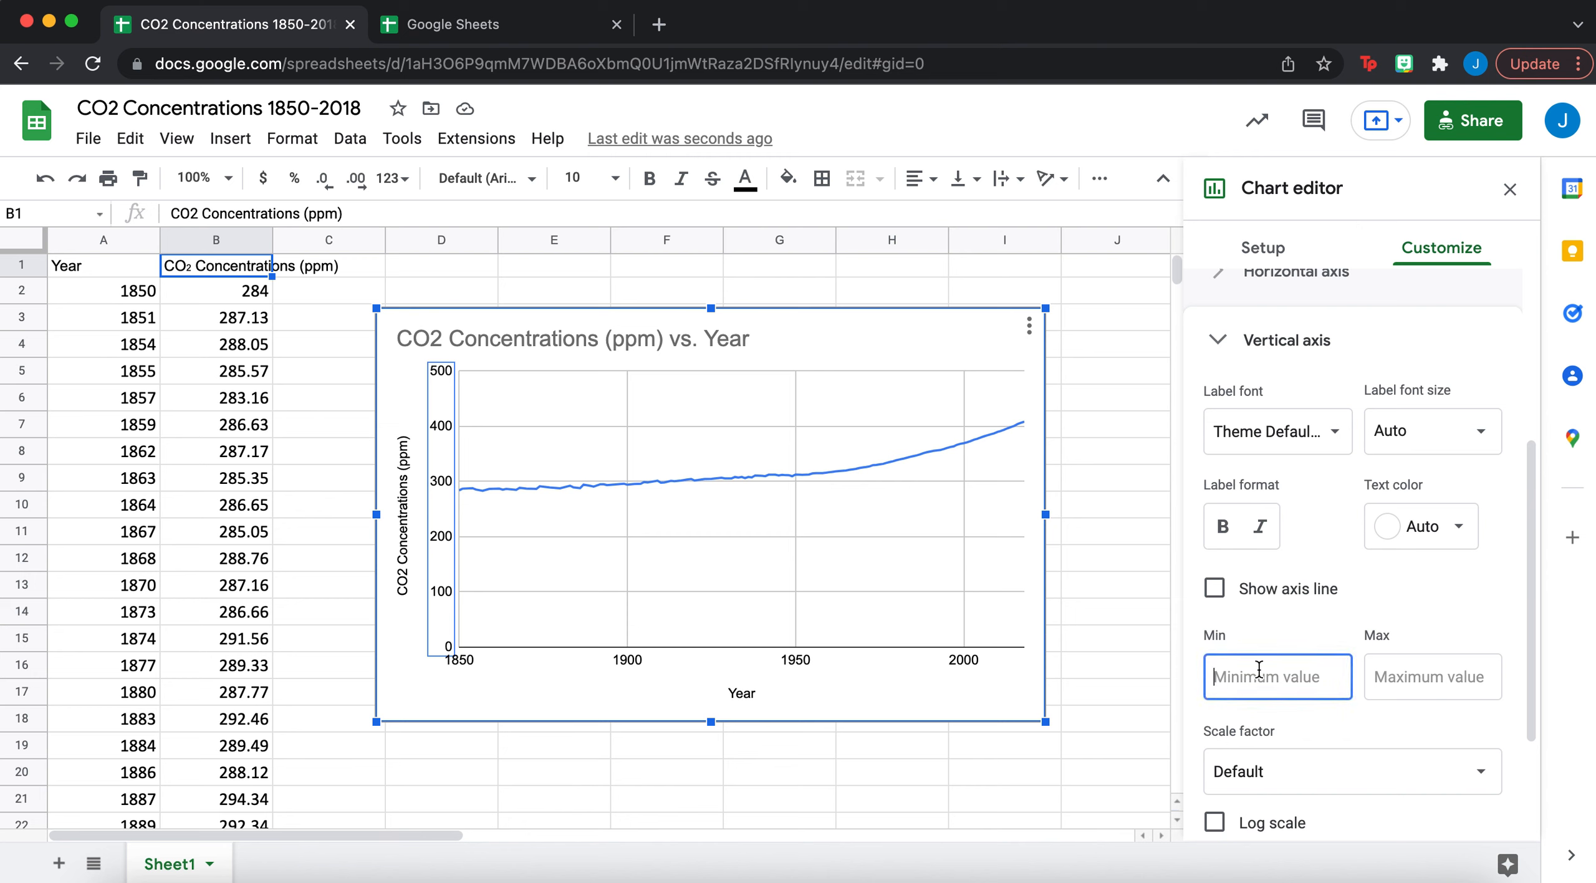
text(200)
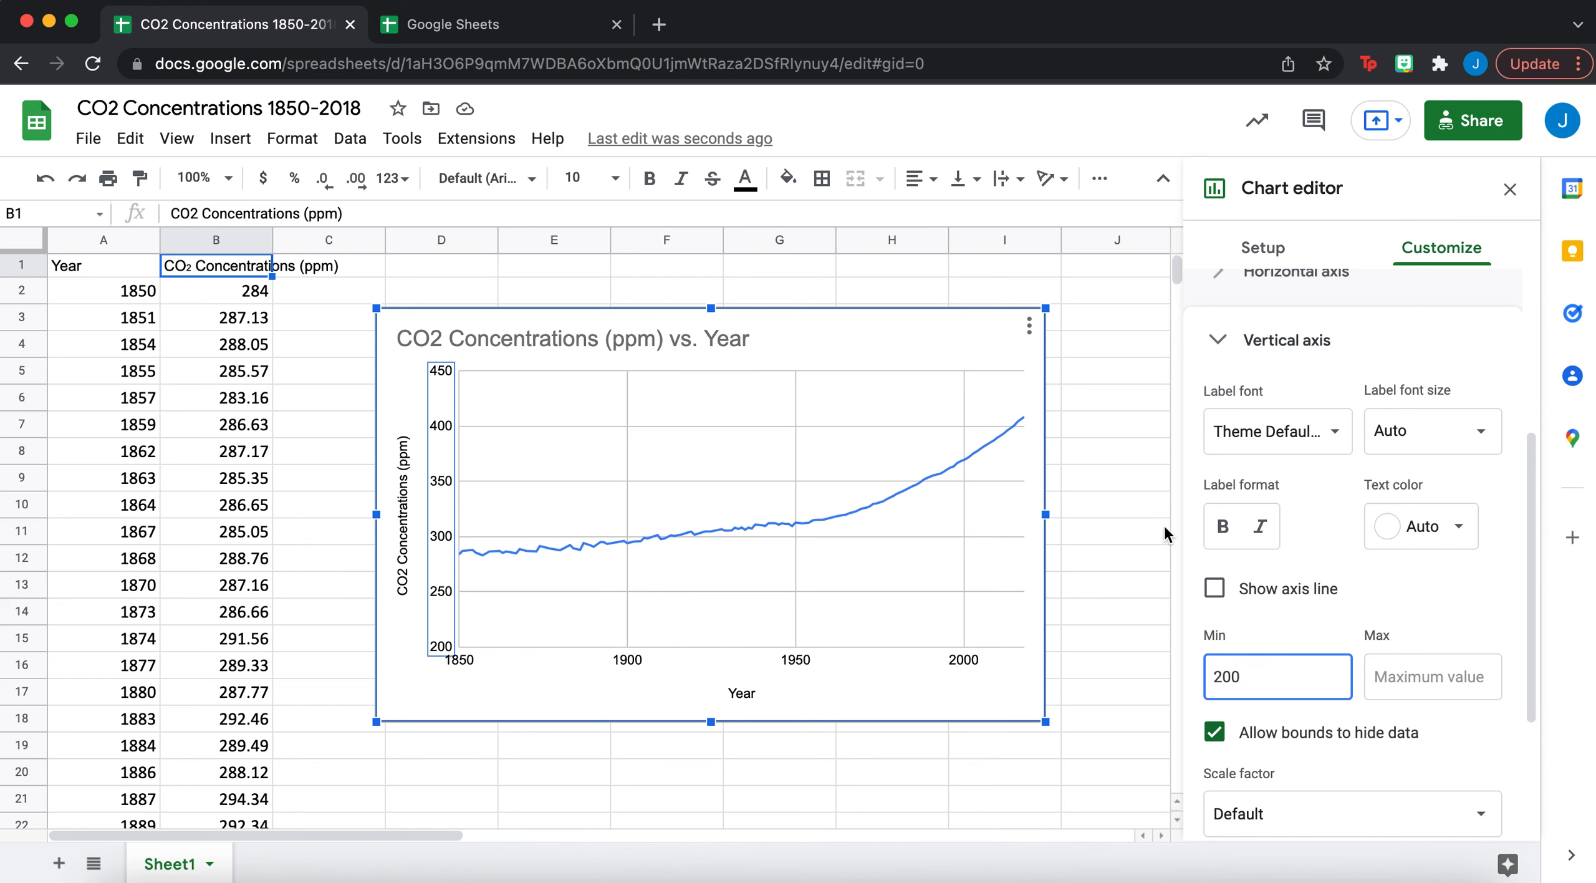
click(1092, 509)
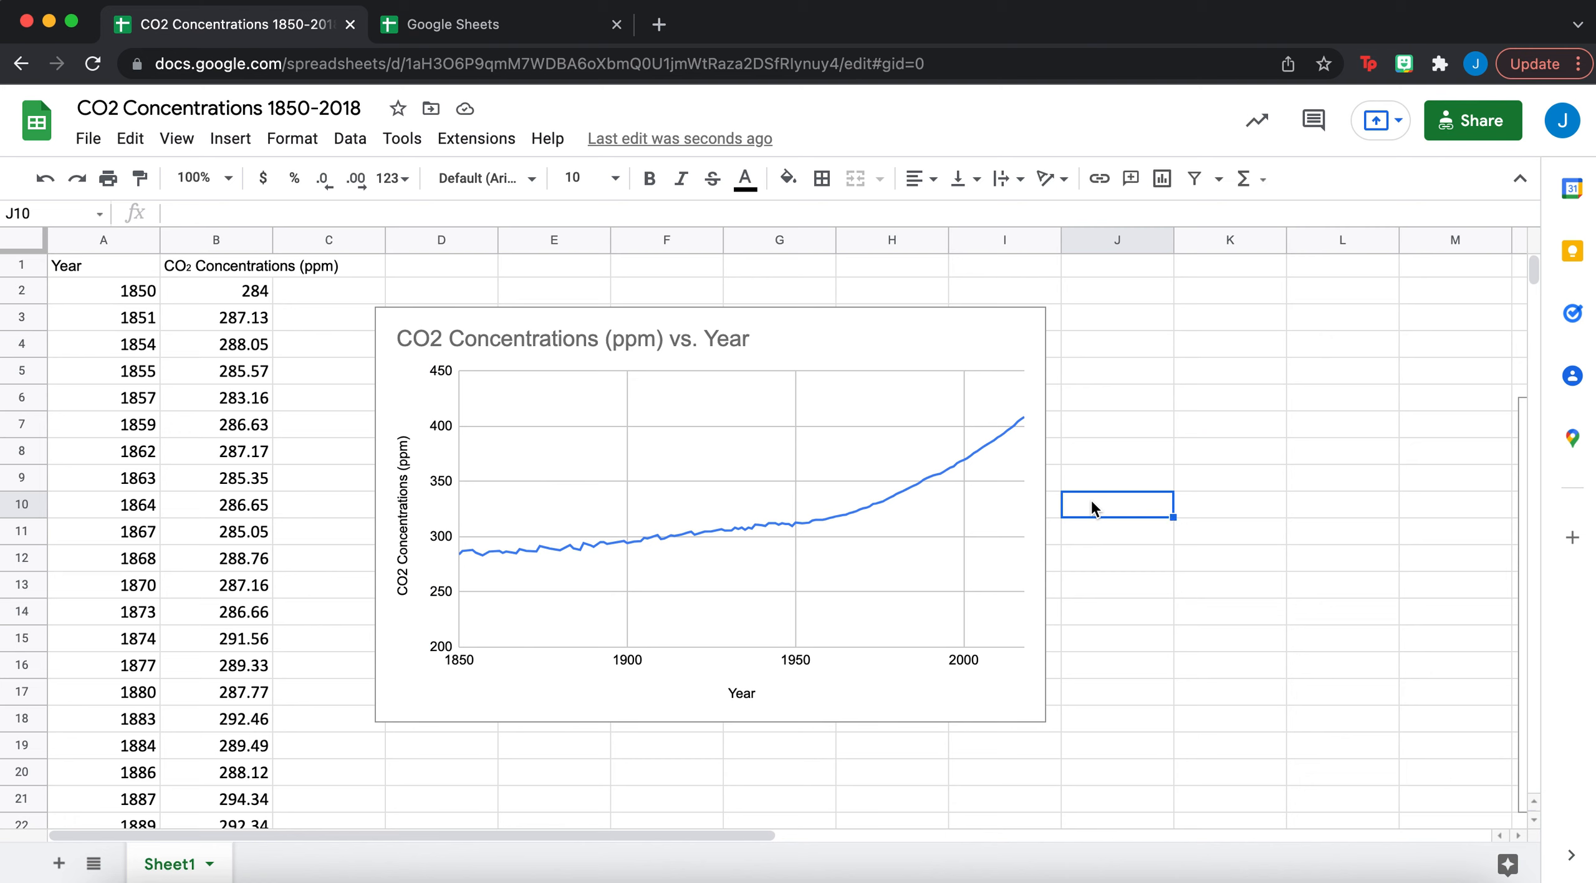
click(1056, 540)
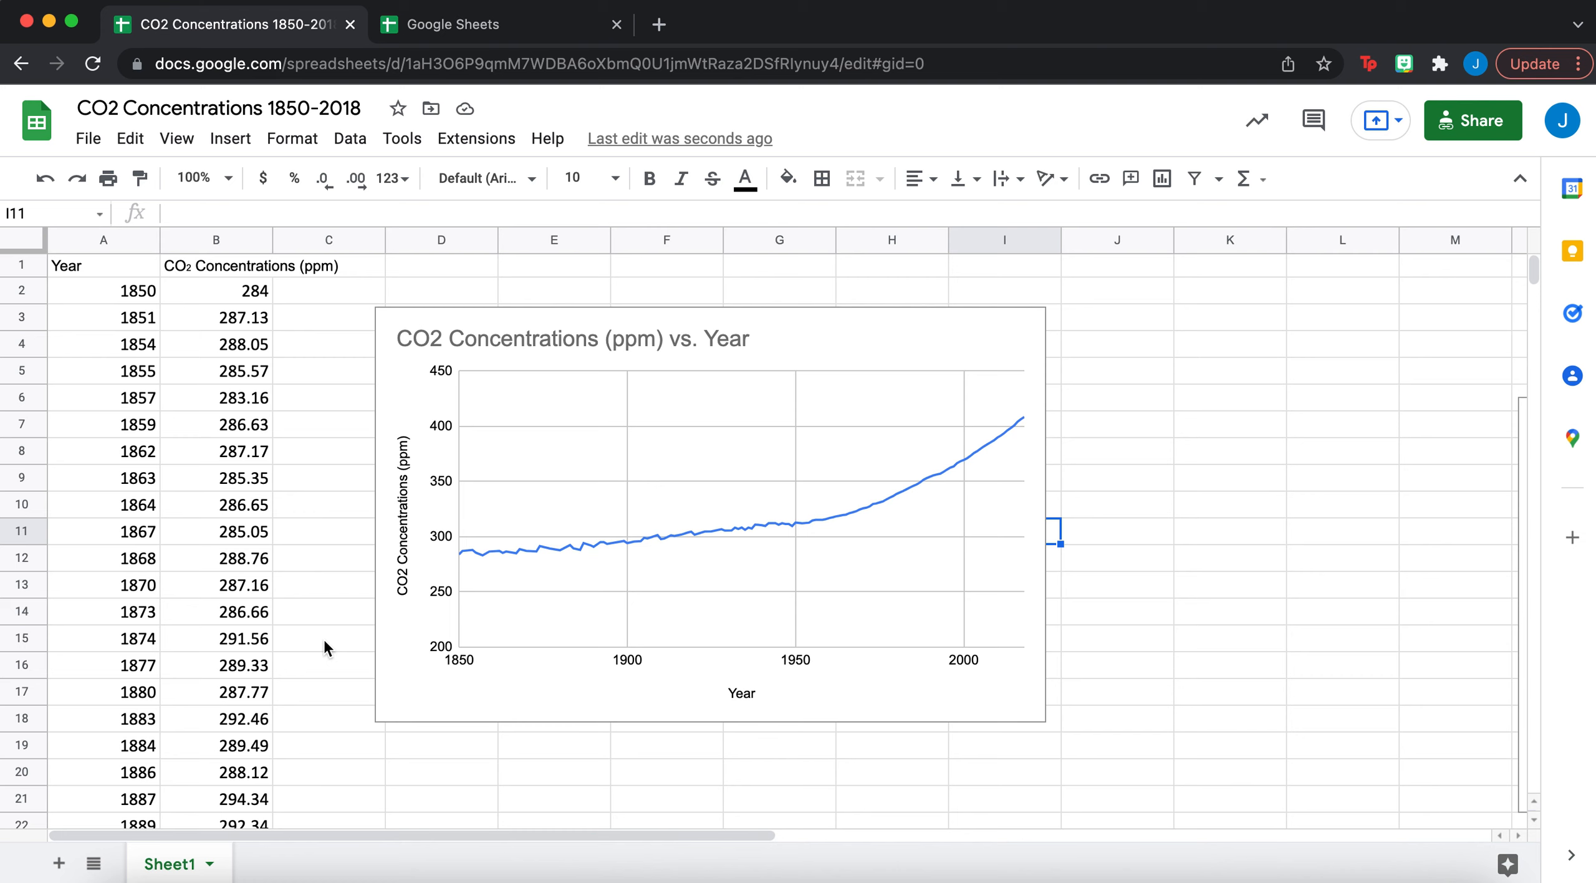
click(449, 692)
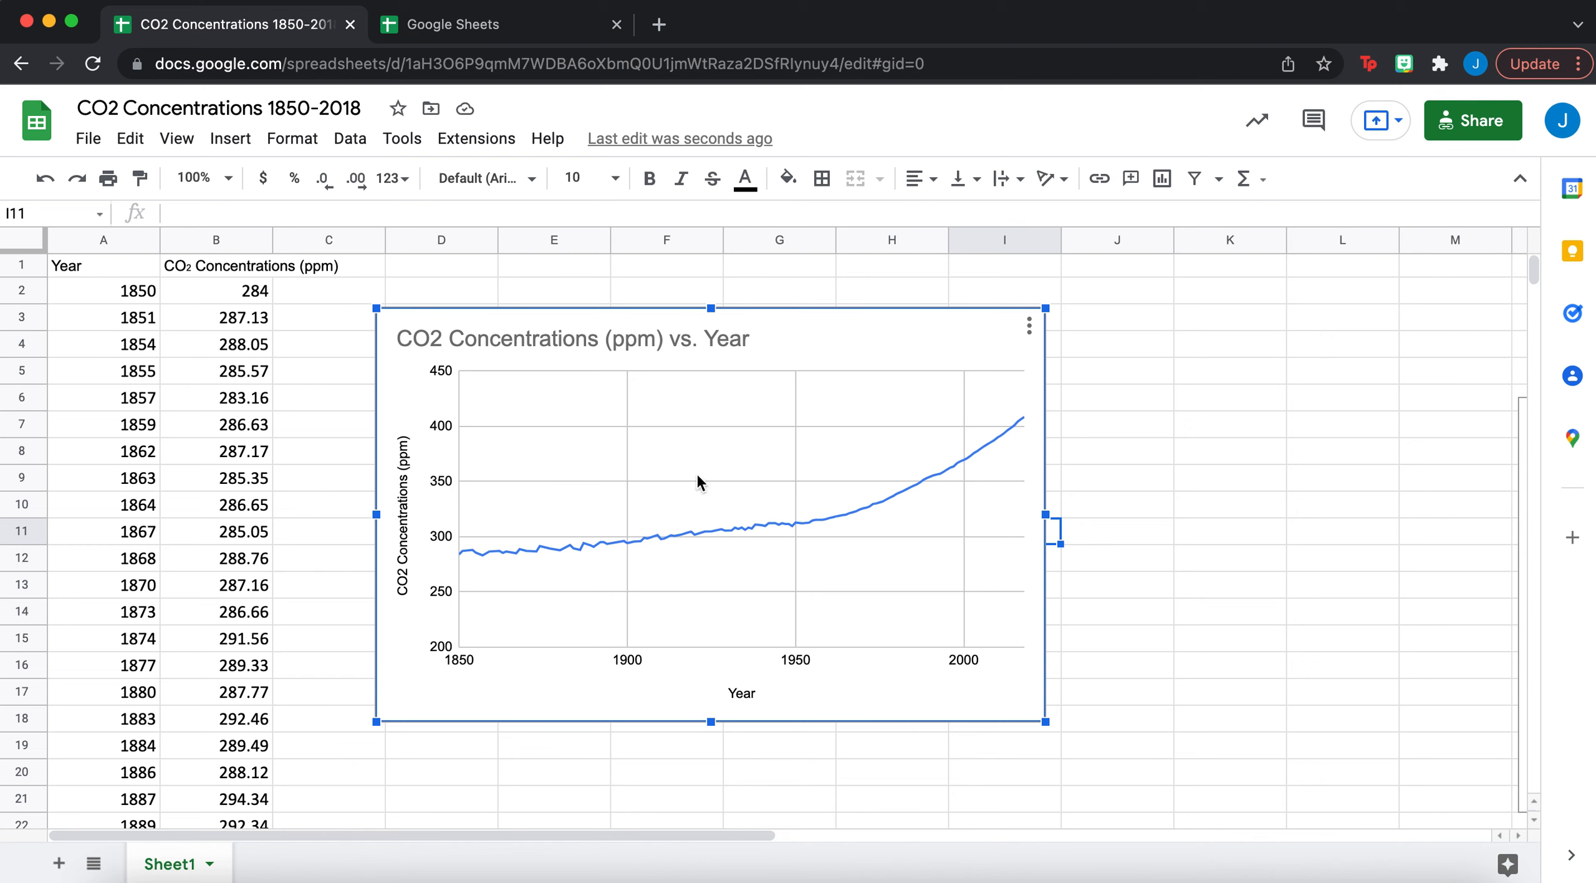
click(687, 532)
click(765, 570)
- Scroll down to the Student table with Test 1–3 scores in rows 174–181
scroll(278, 655, down, 20)
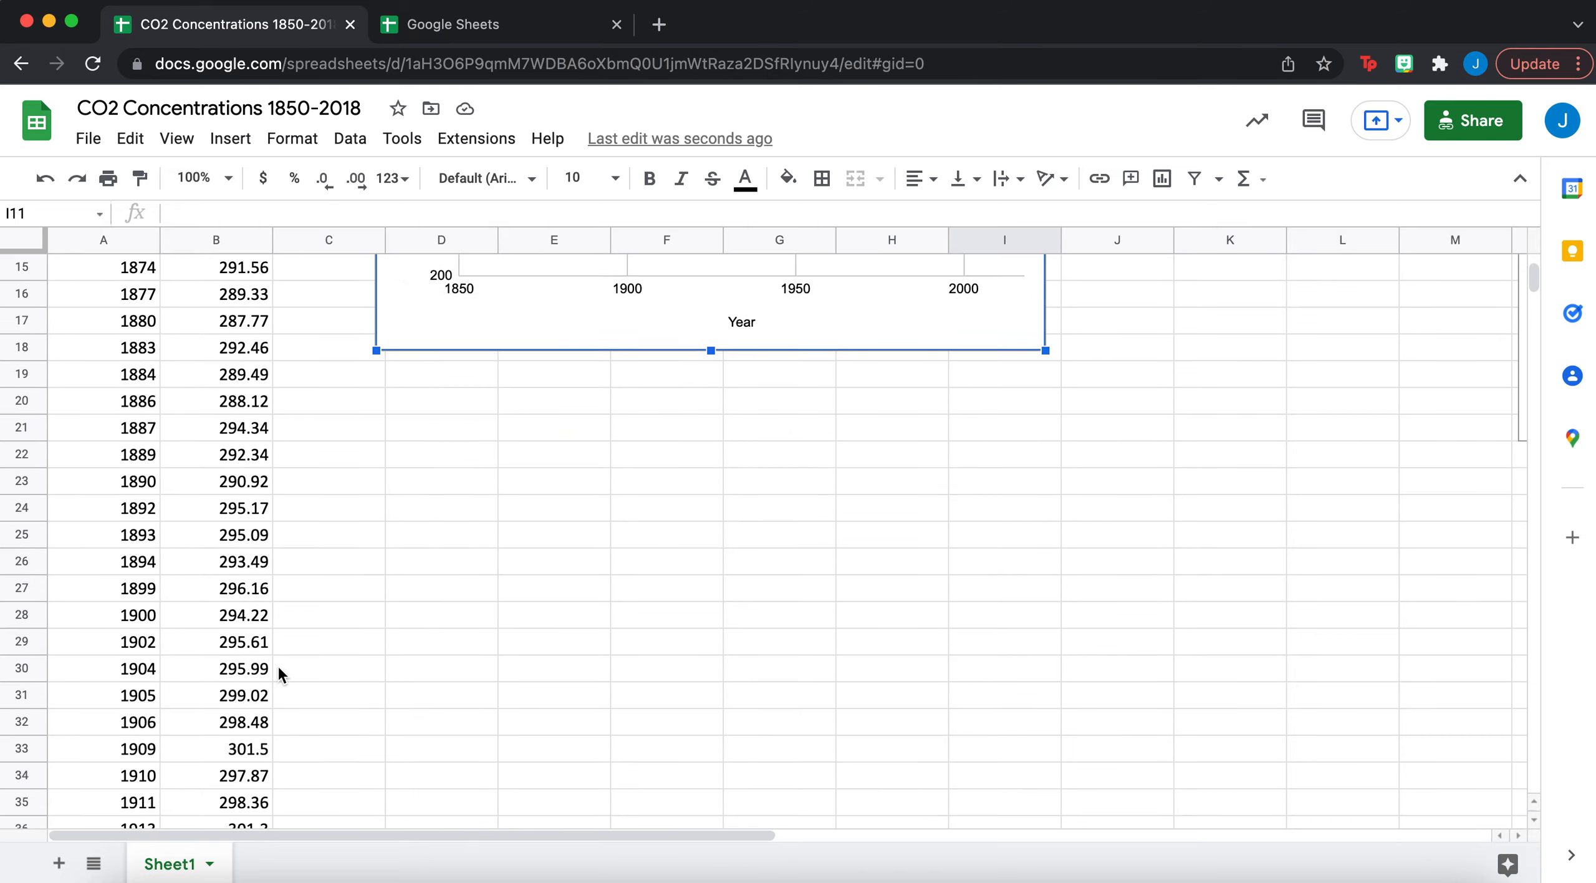
scroll(281, 642, down, 20)
scroll(282, 641, up, 10)
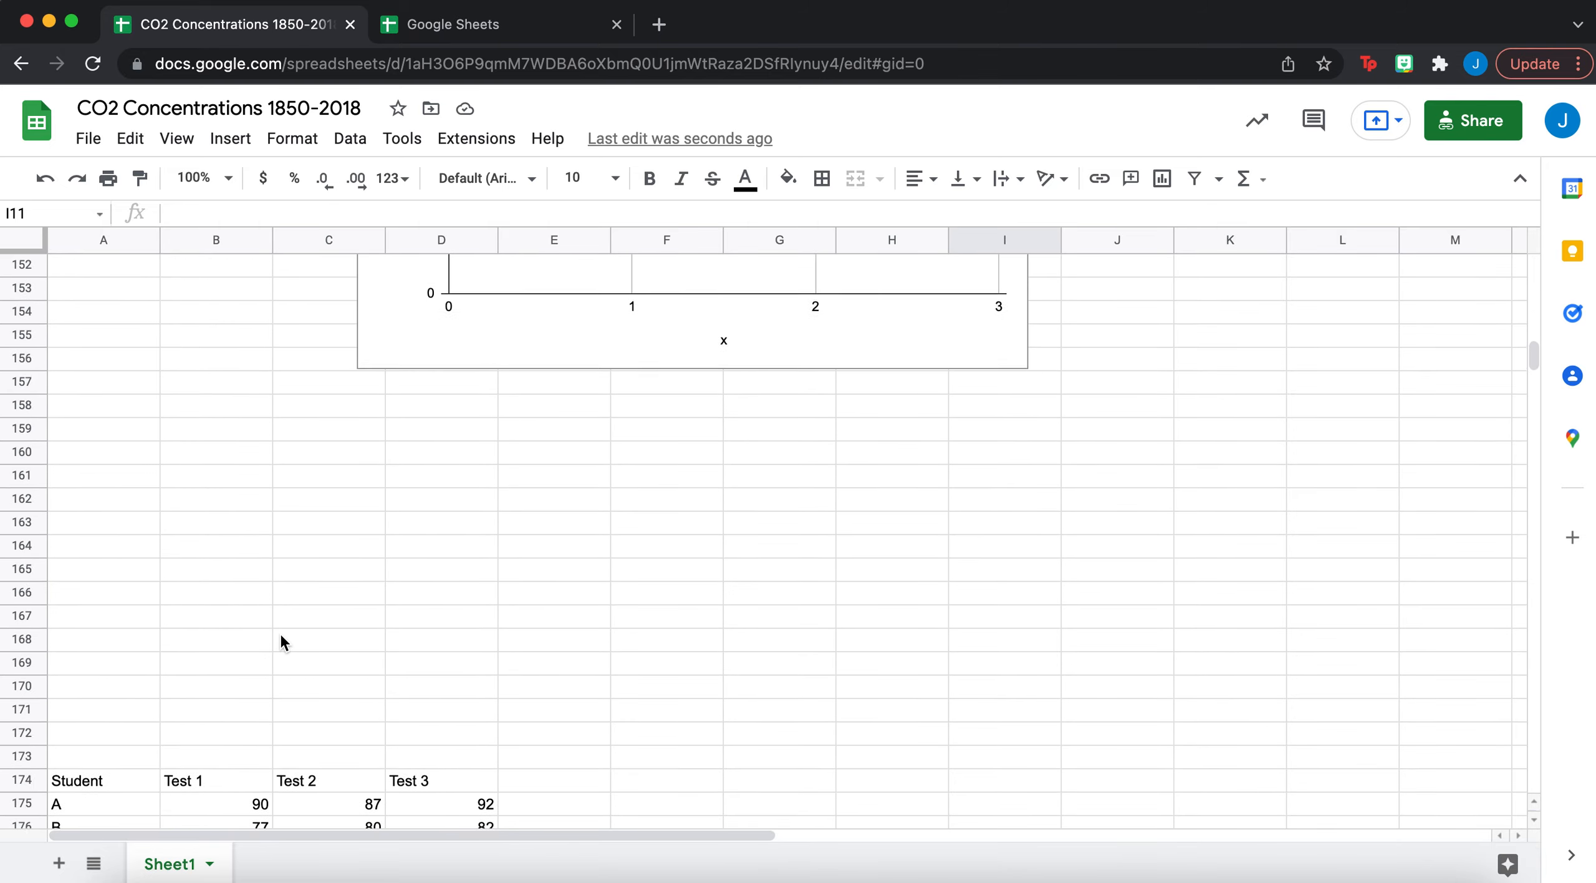
scroll(280, 642, up, 4)
scroll(281, 642, down, 11)
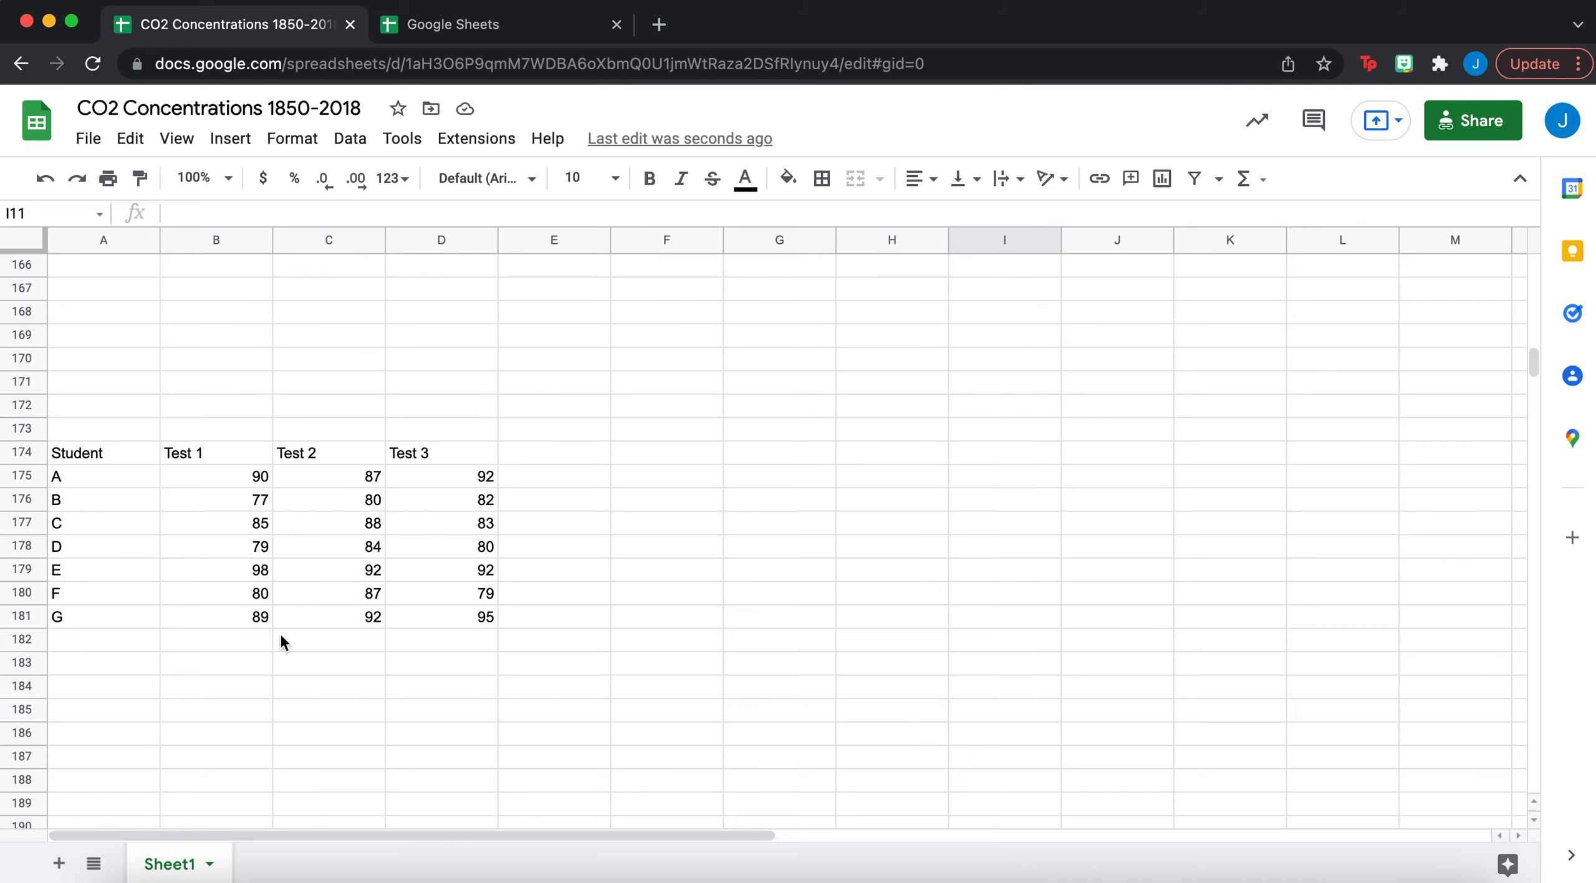
scroll(279, 642, down, 1)
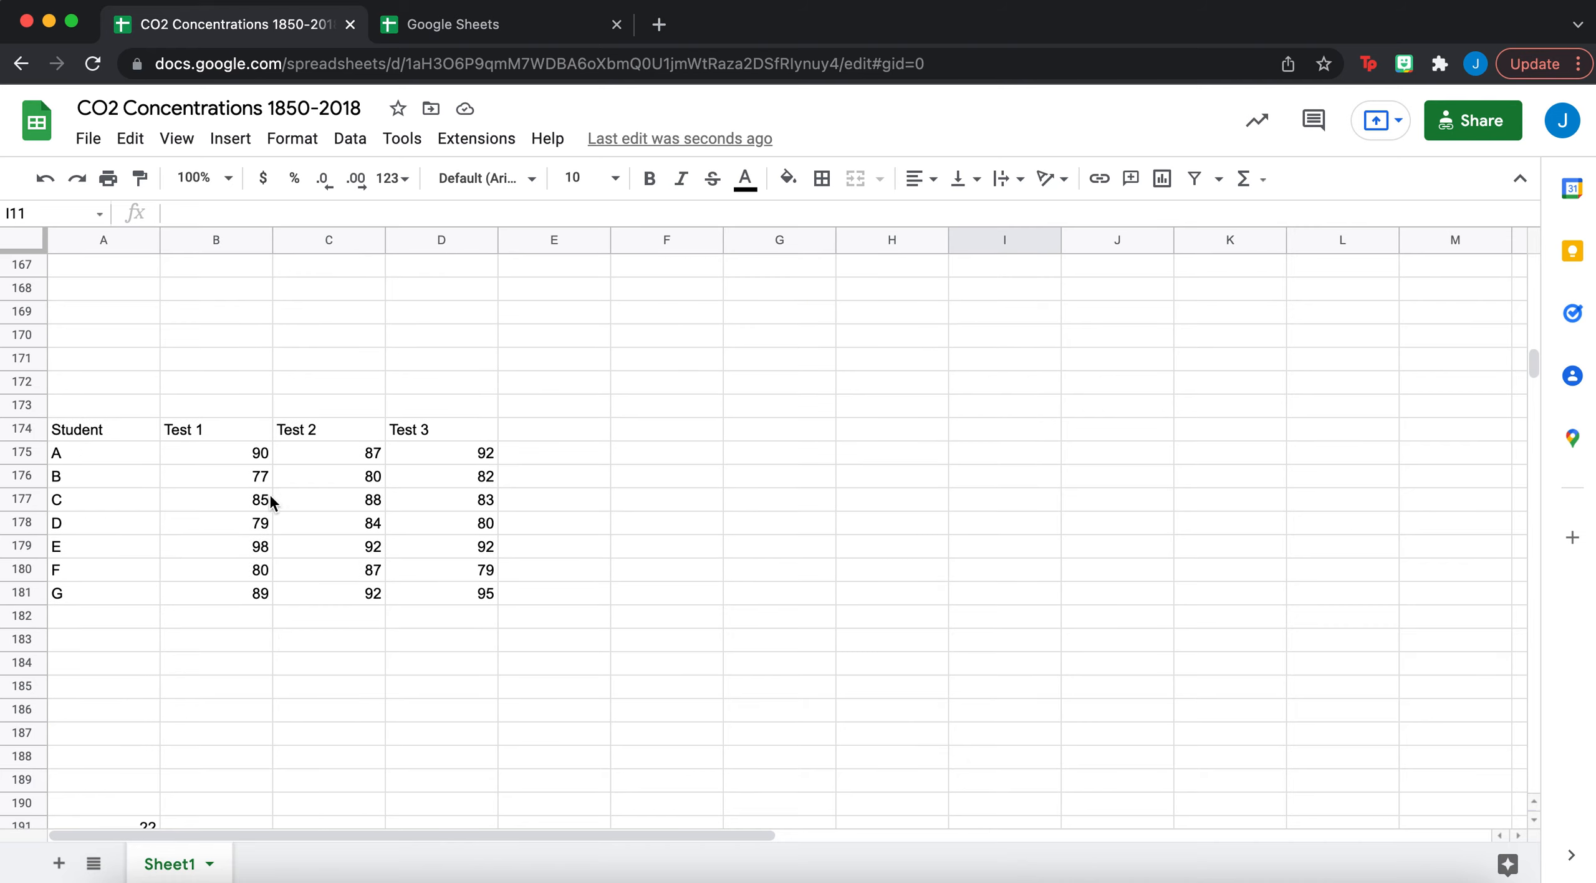
- Point out students A–E, then select the Test 1 scores B175:B181
click(119, 462)
click(98, 475)
click(96, 498)
click(99, 527)
click(98, 547)
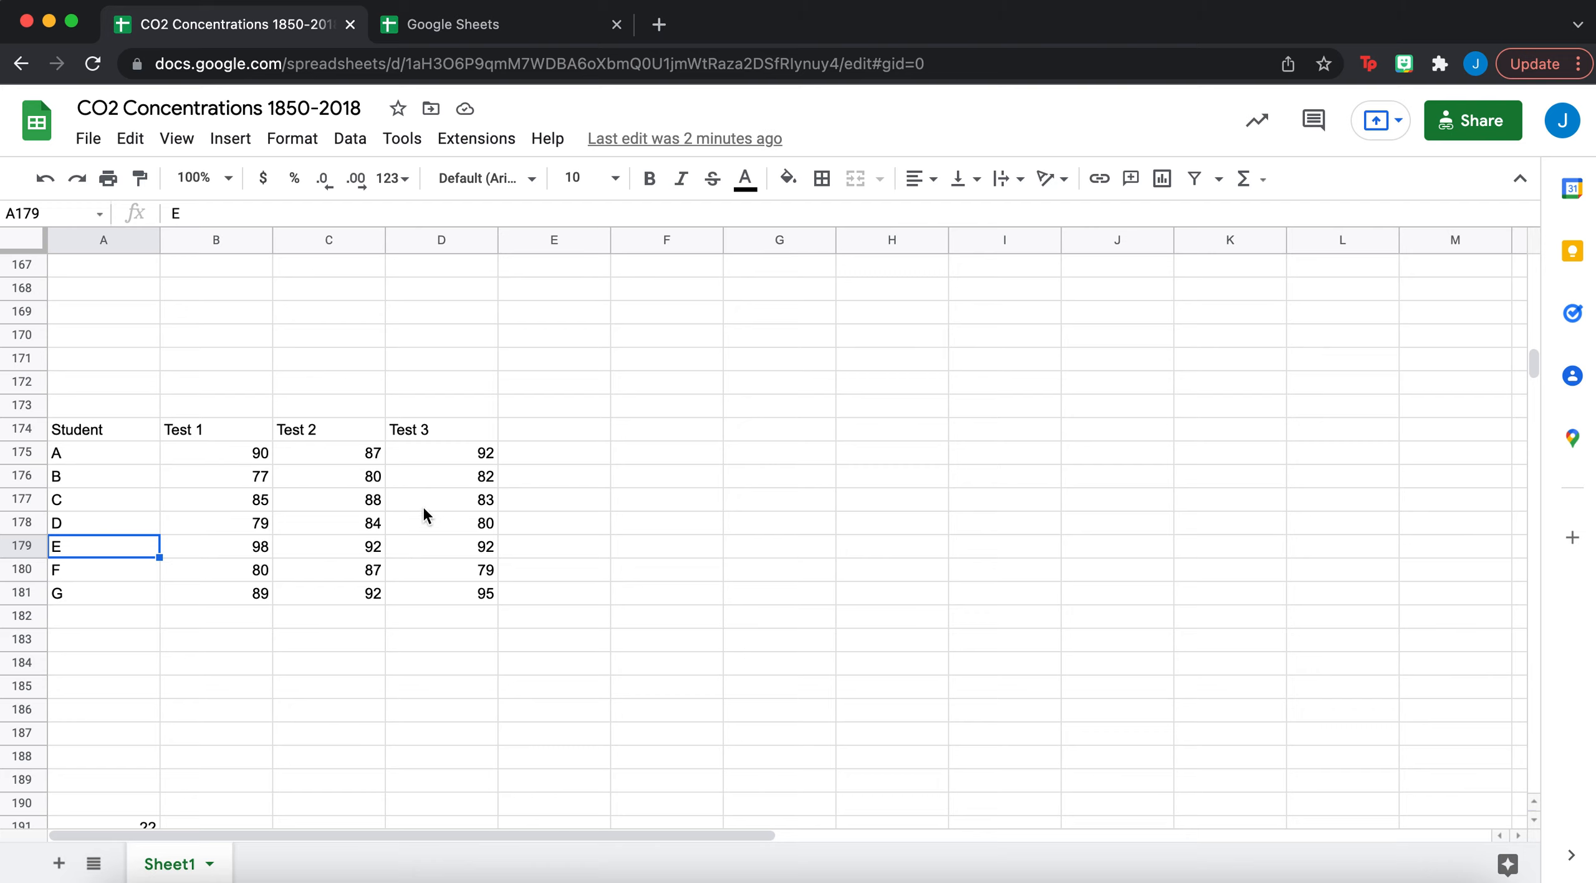
click(237, 459)
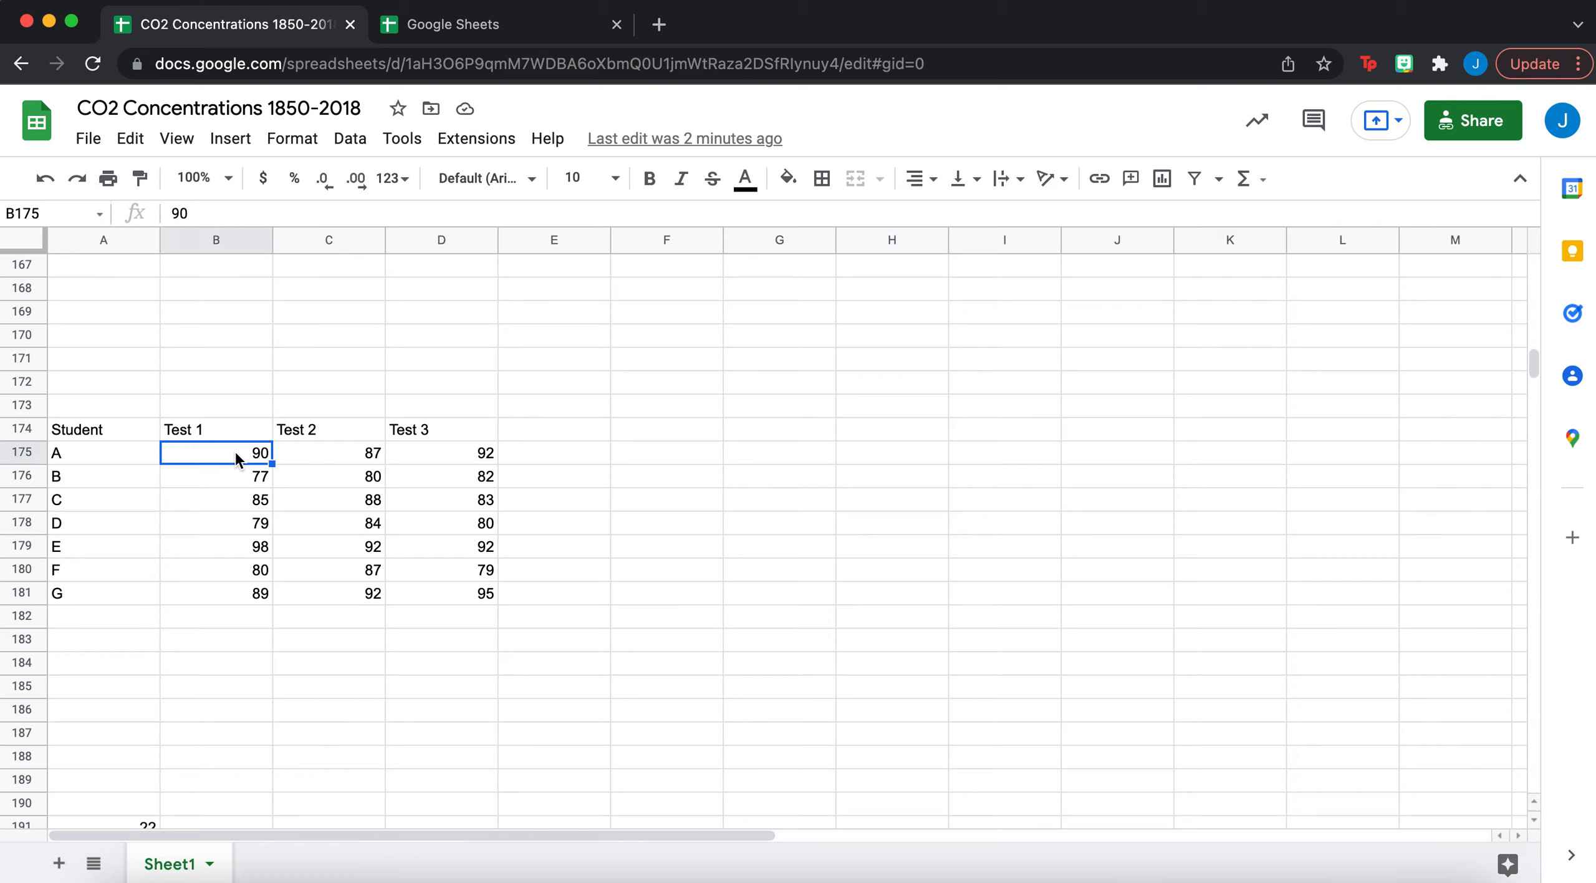
shift+click(235, 593)
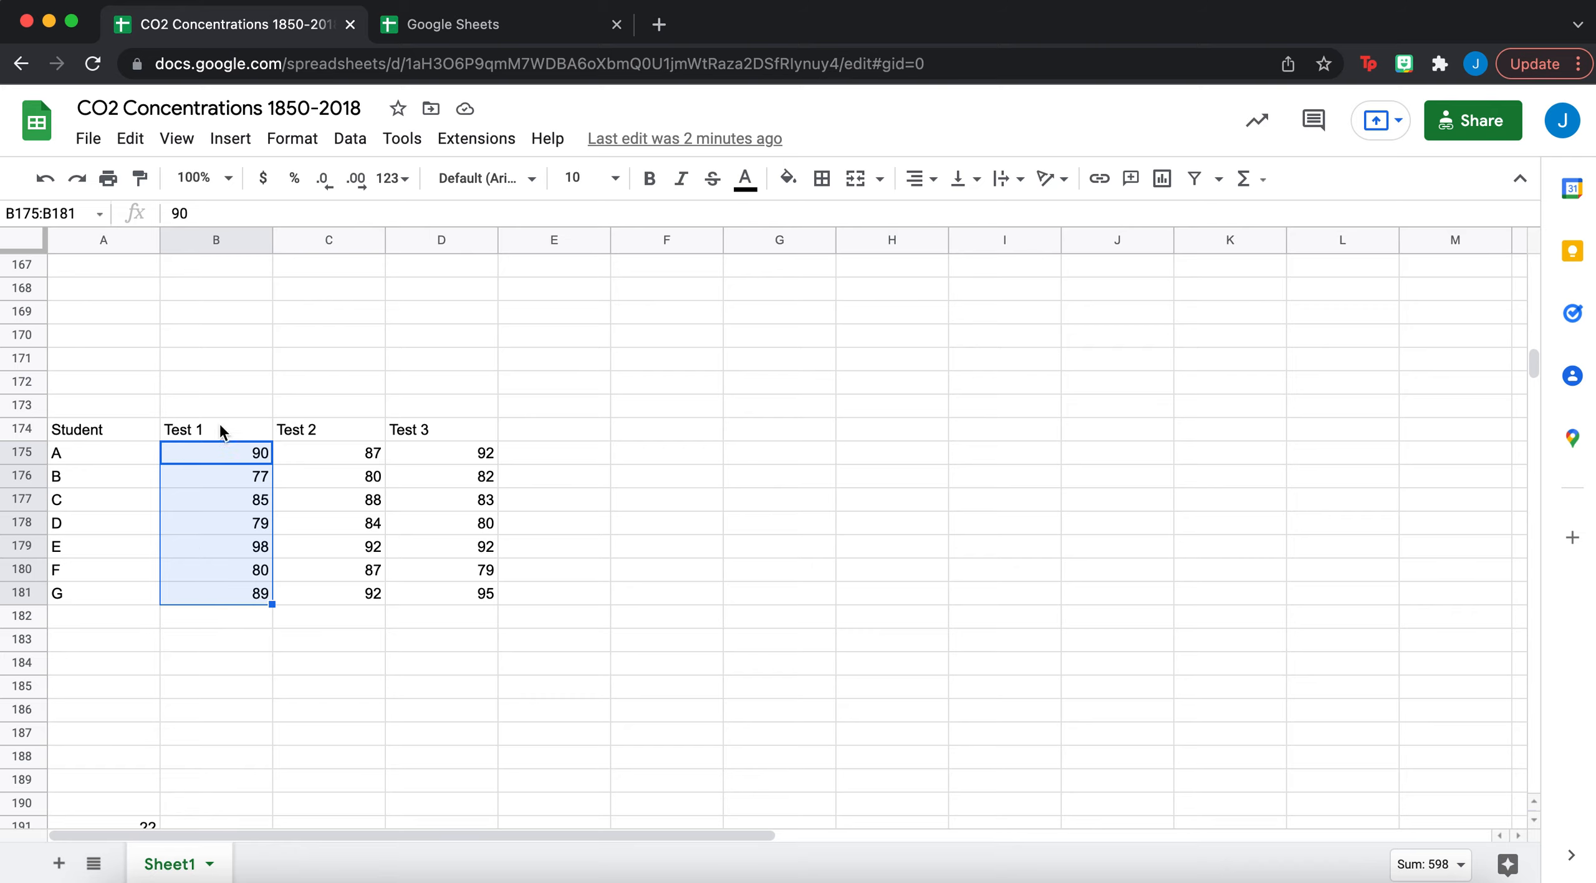
- Put =AVERAGE(B175:B181) in B182, giving the Test 1 average 85.42857143
click(245, 149)
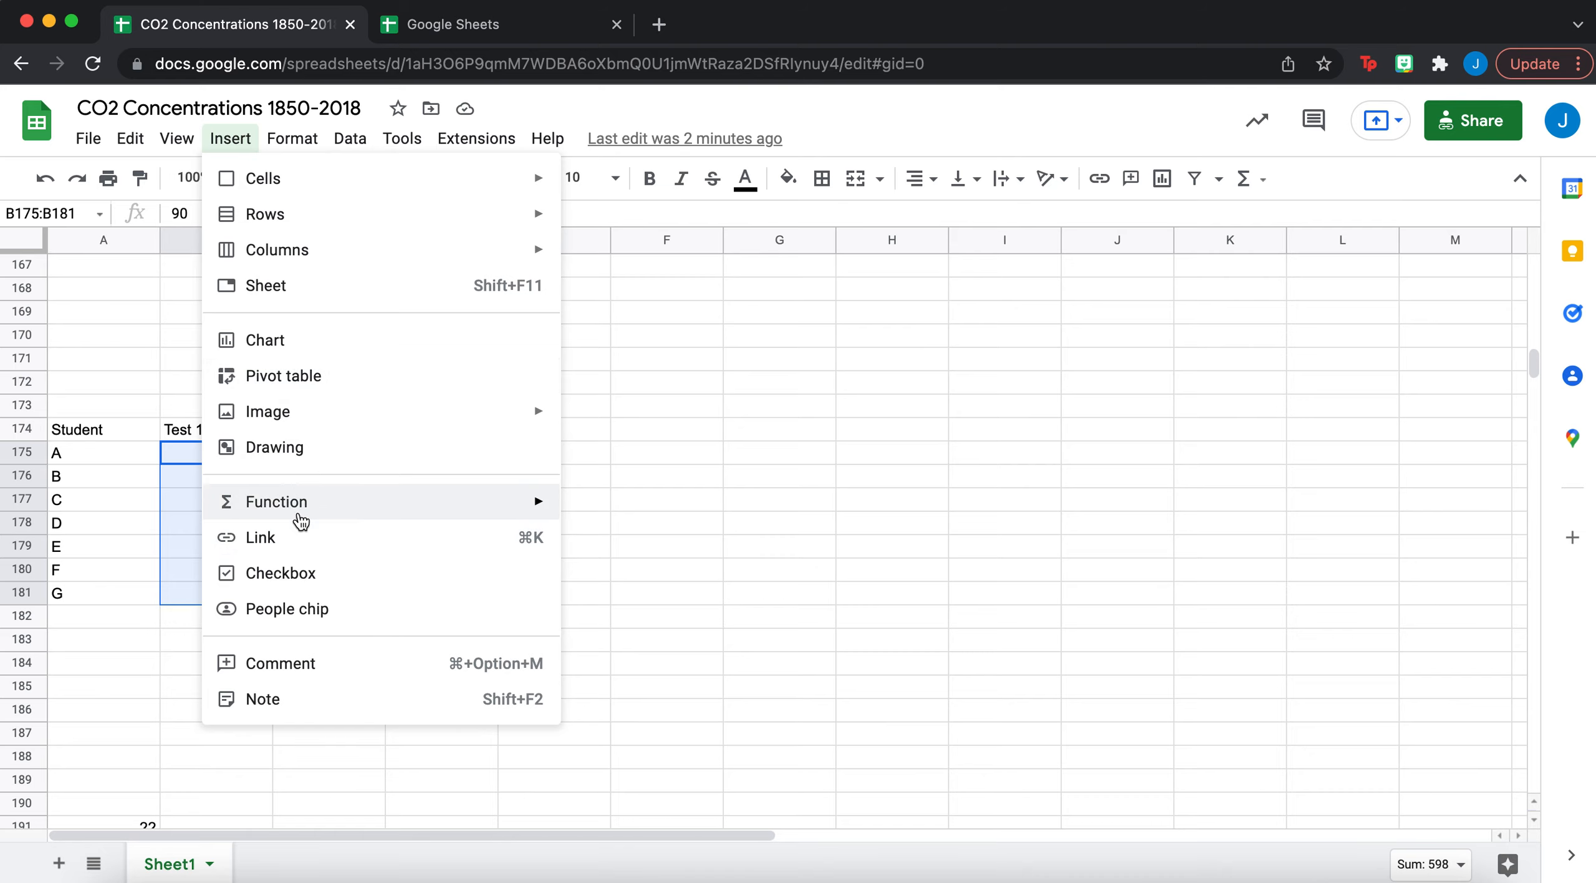
mouse_move(307, 517)
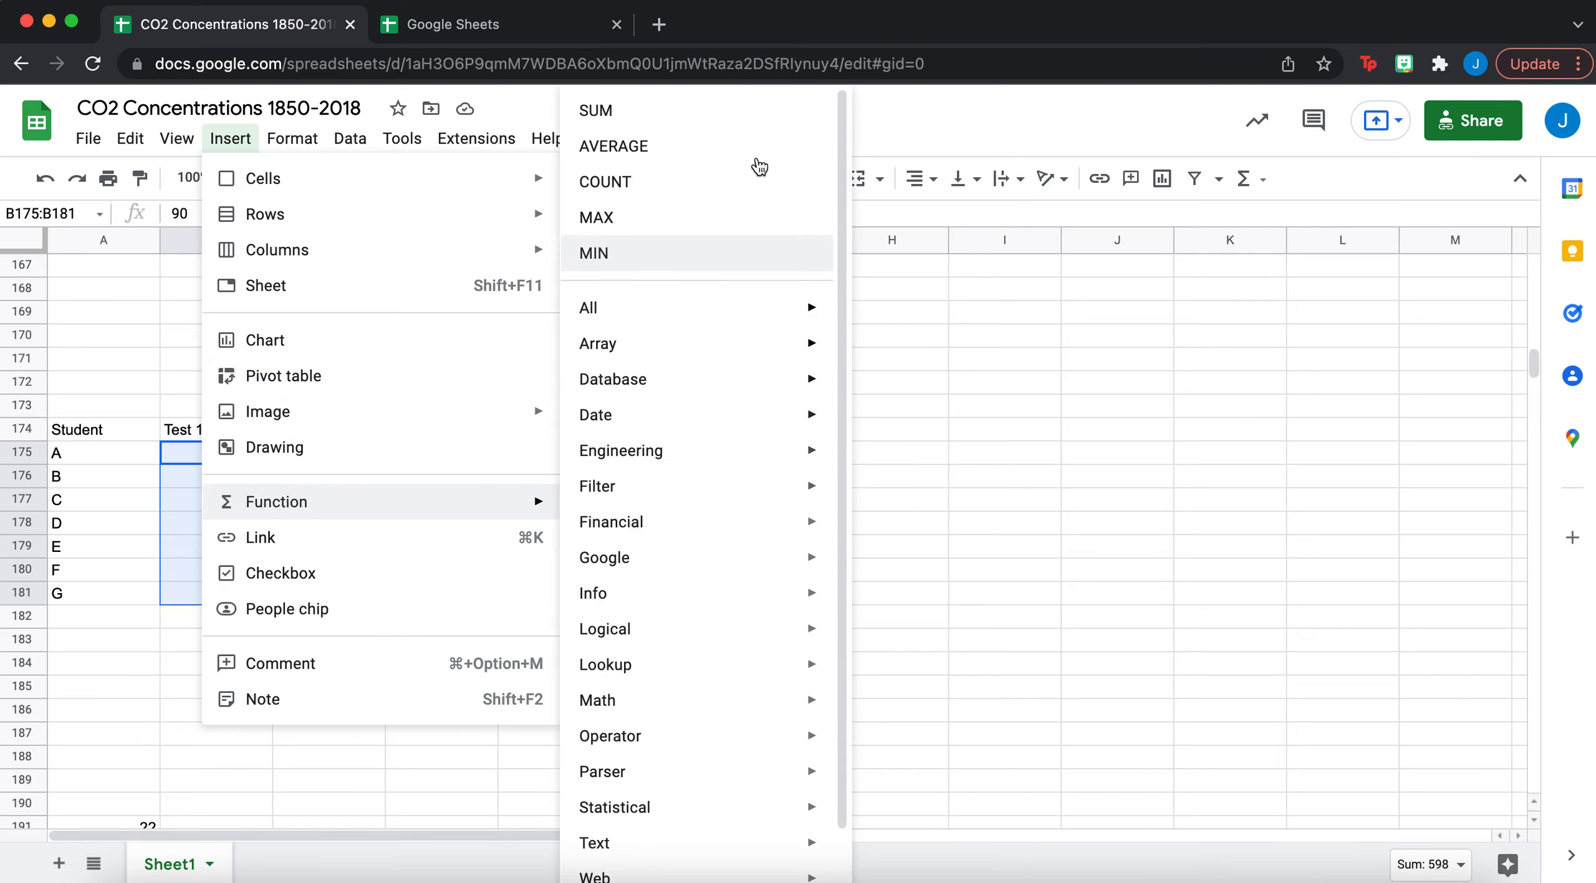
click(688, 152)
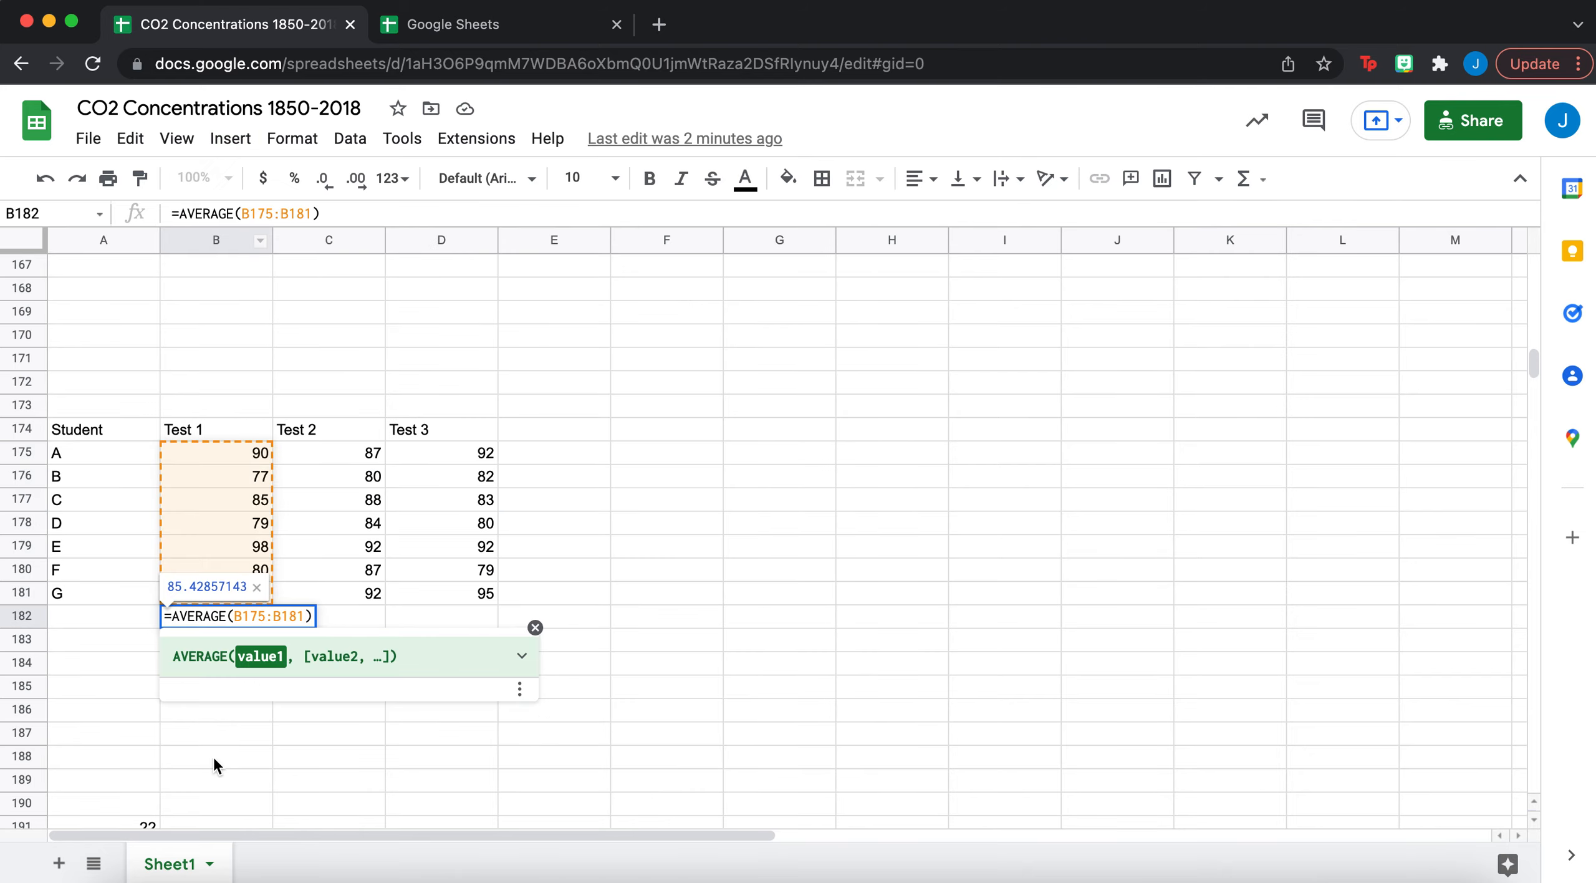
key(Return)
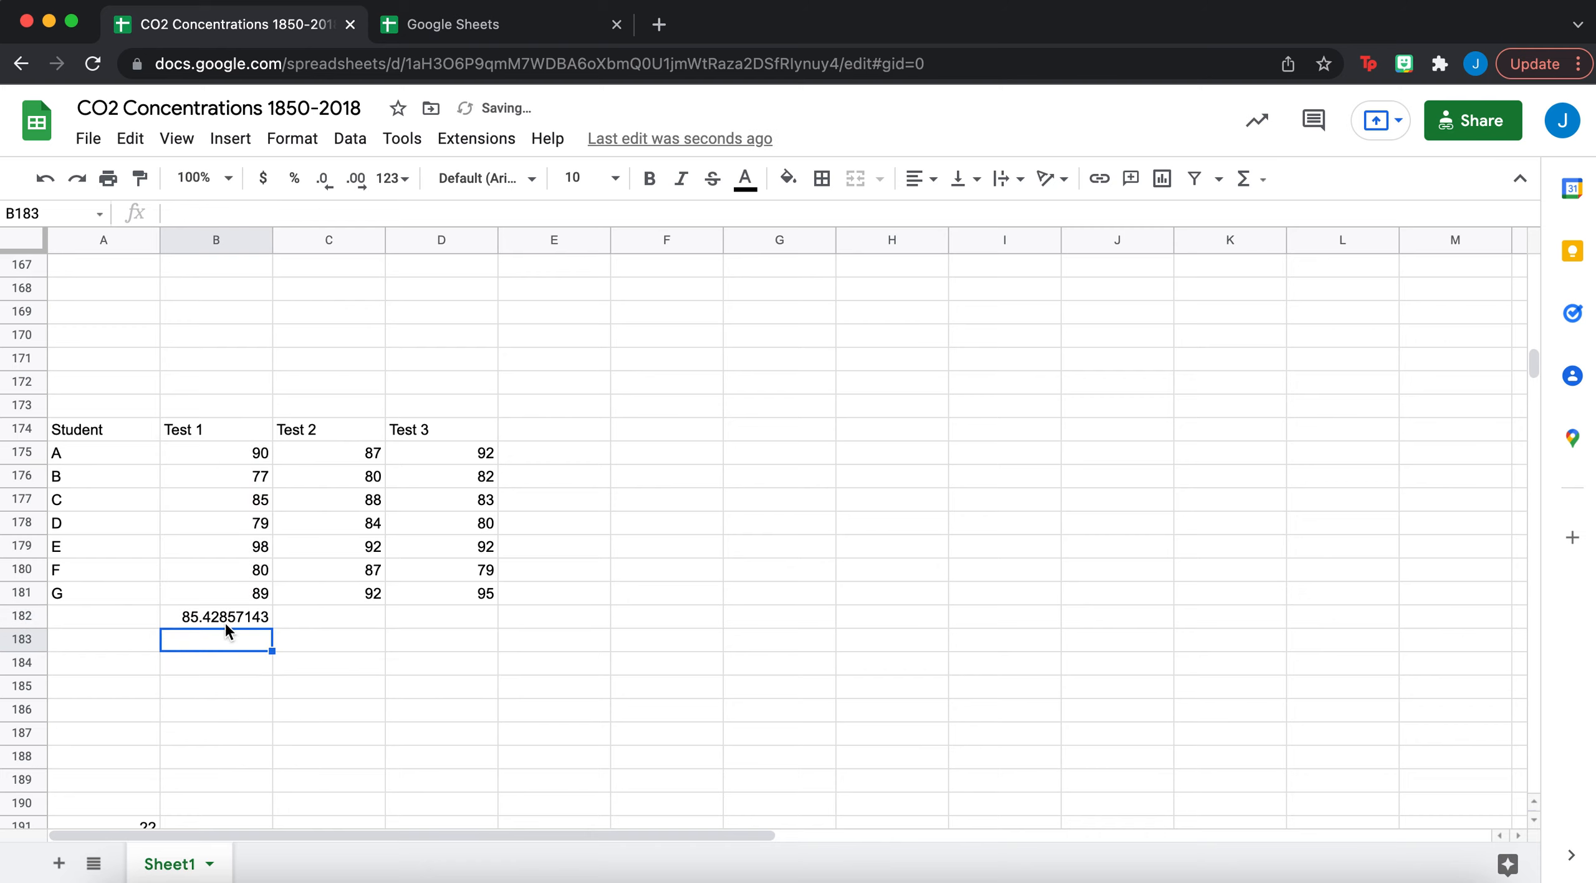
click(224, 622)
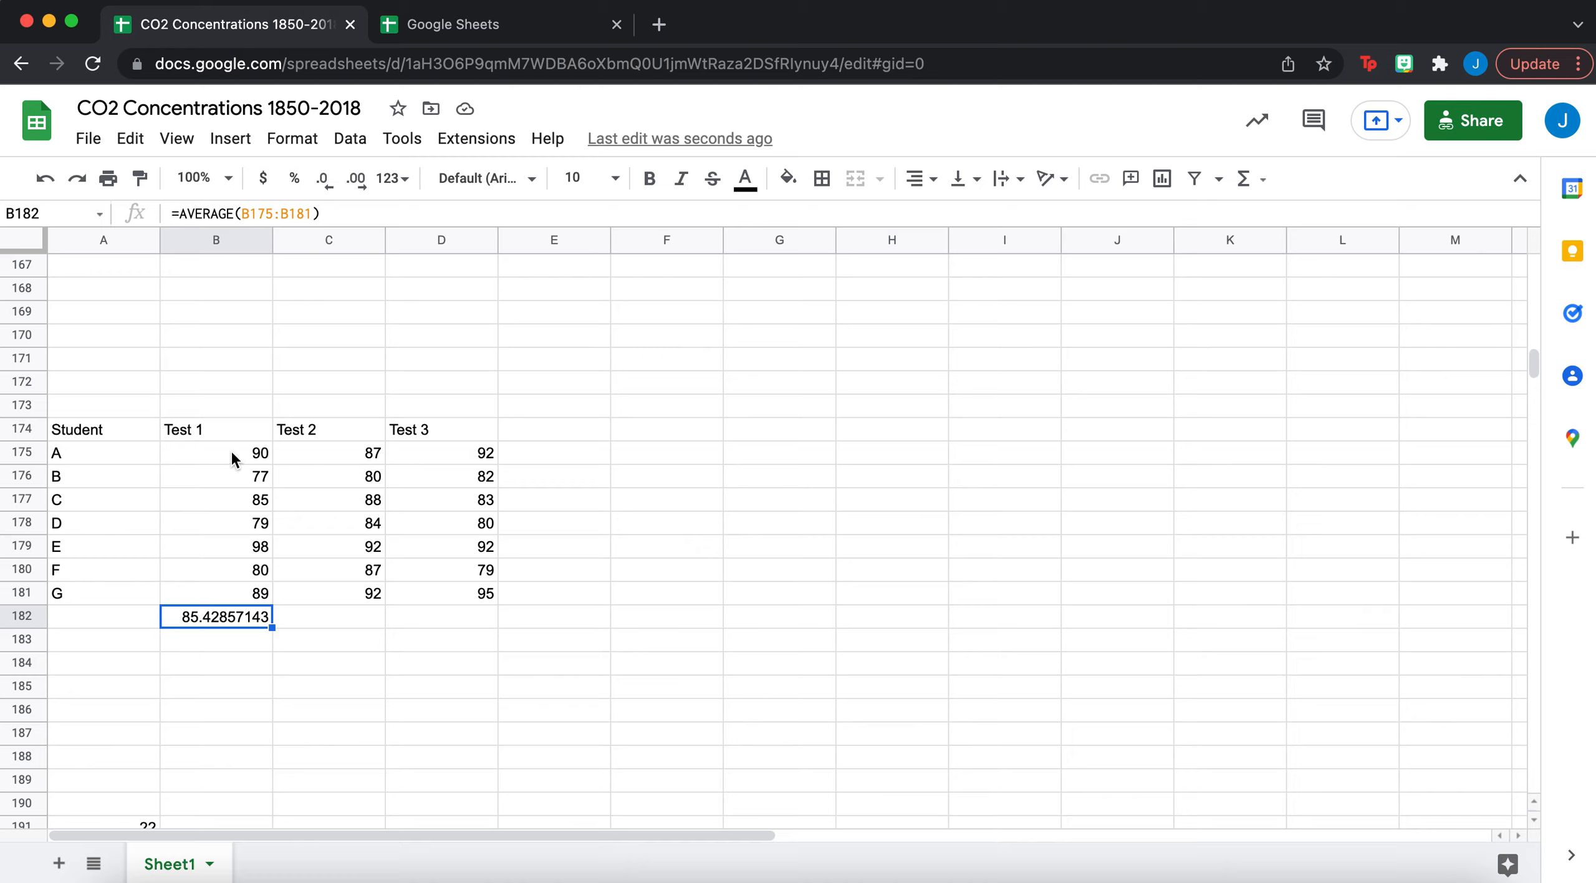
- Average student A's scores B175:D175 into E175 (89.66666667) and decline the autofill suggestion
click(111, 456)
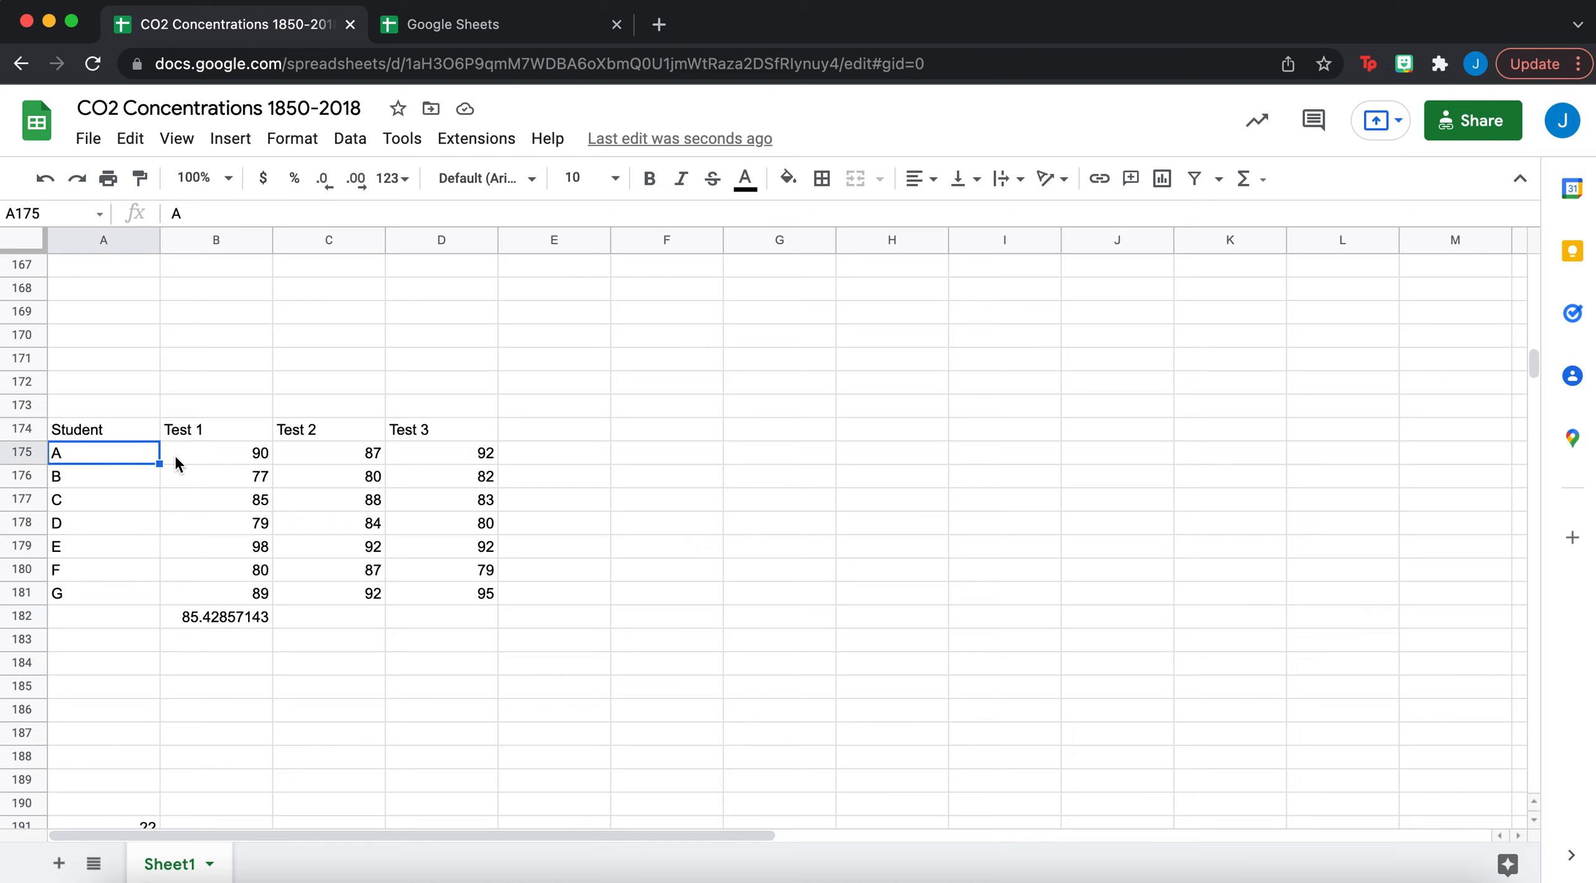
click(213, 463)
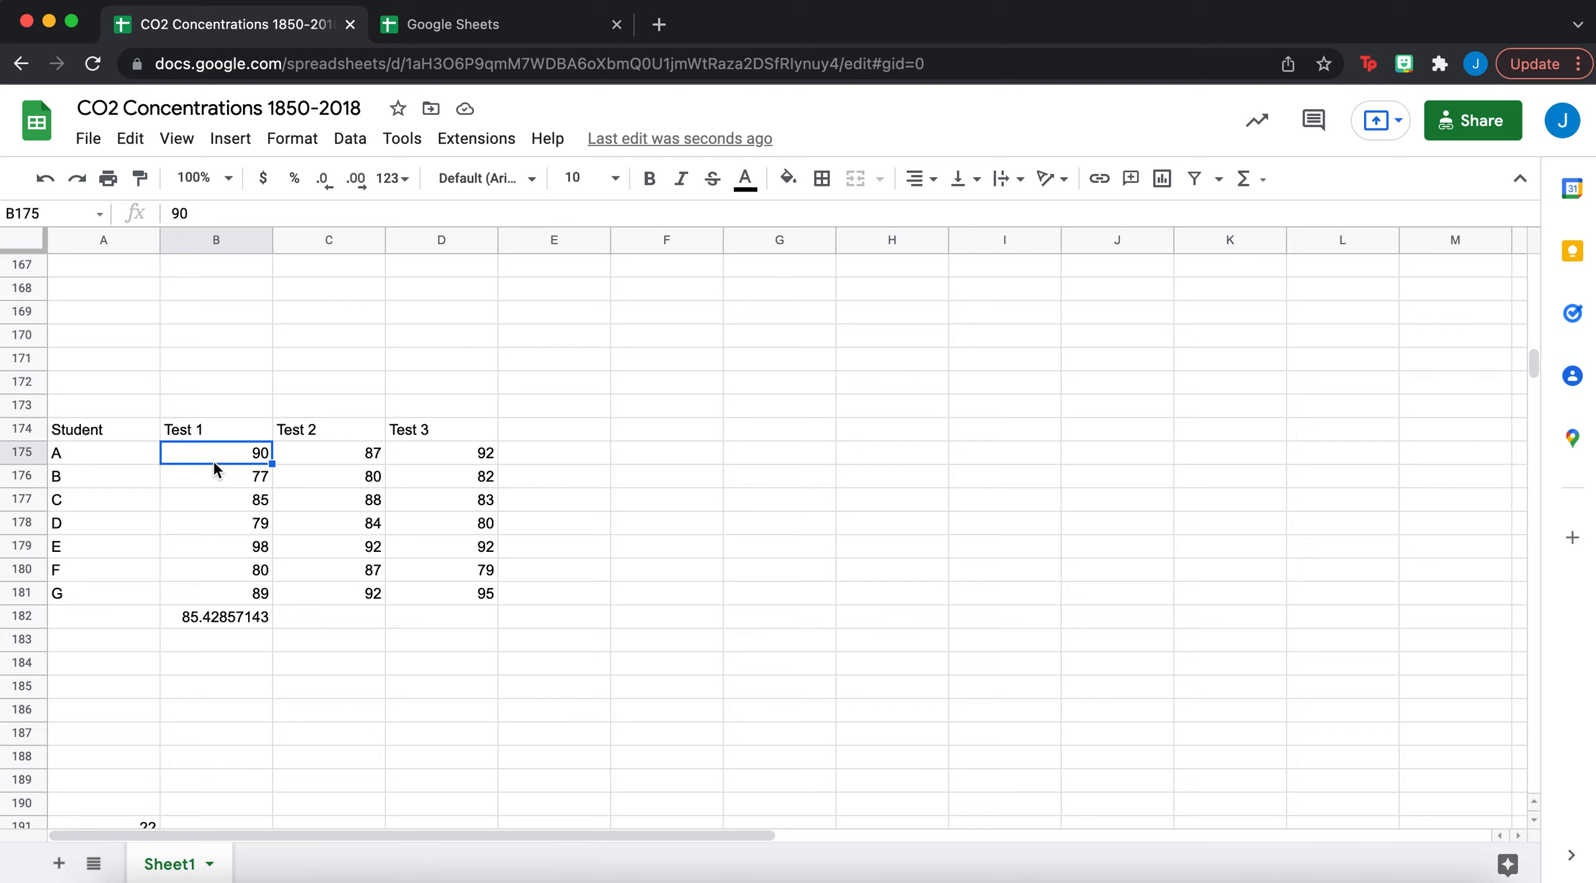
shift+click(444, 455)
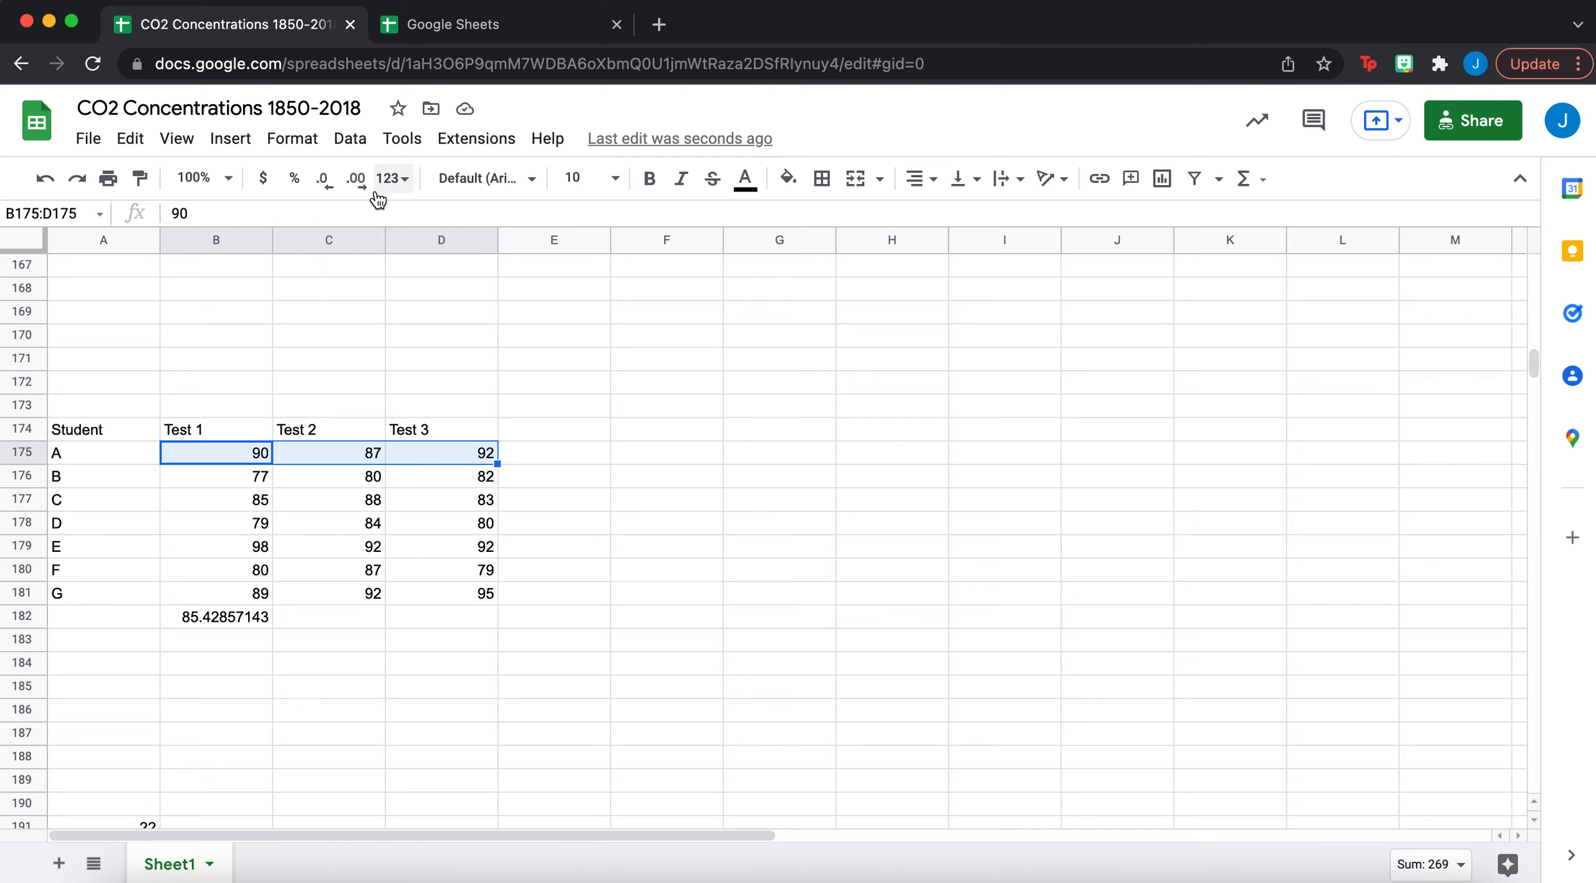
click(229, 140)
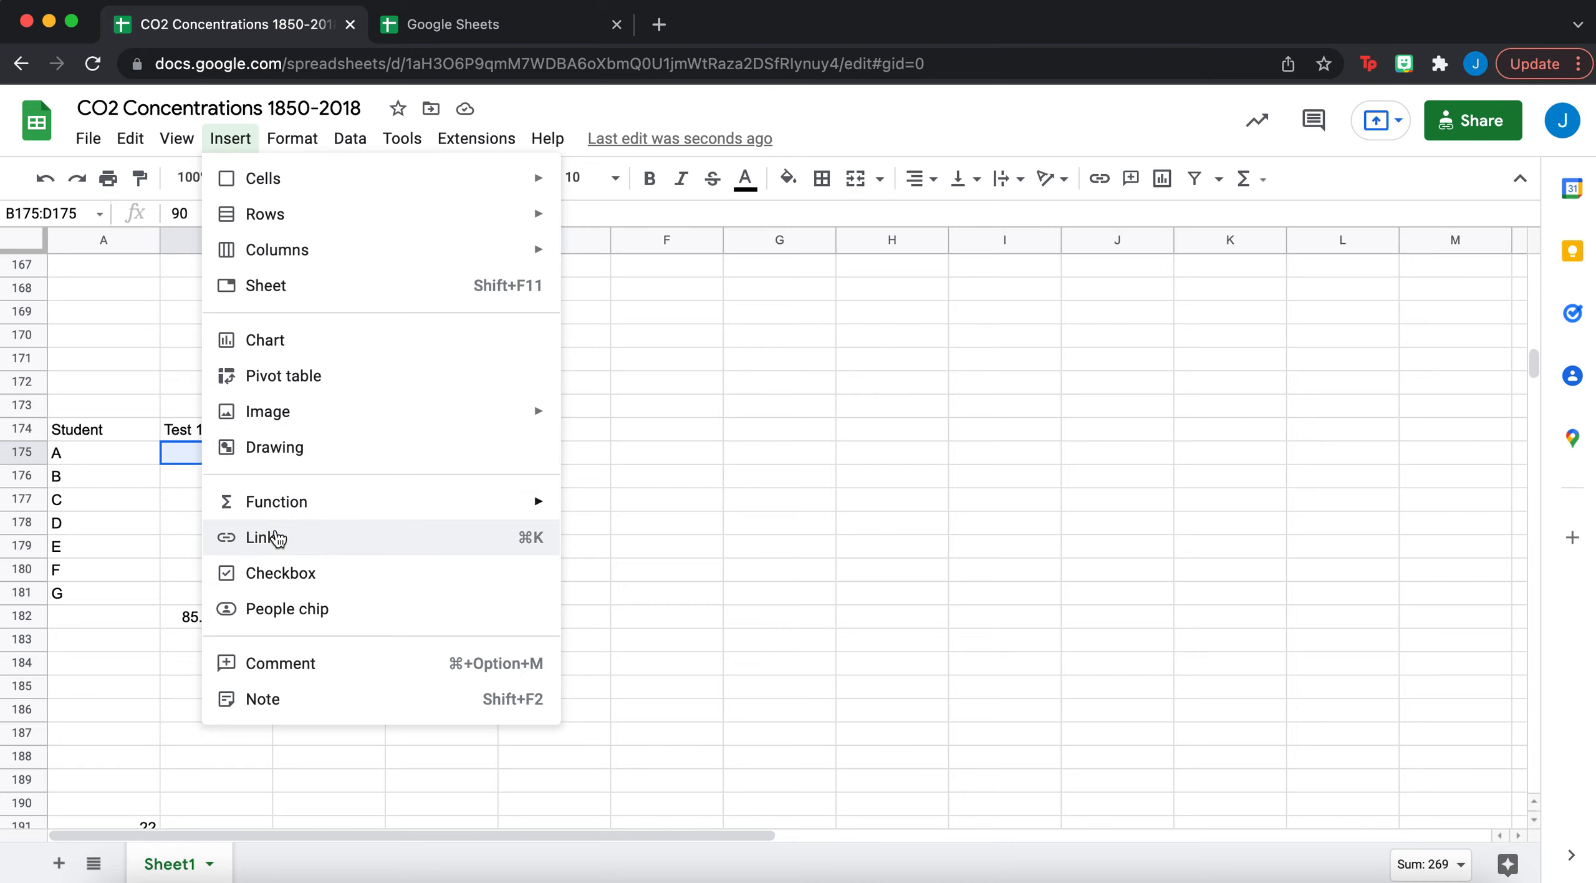
mouse_move(288, 505)
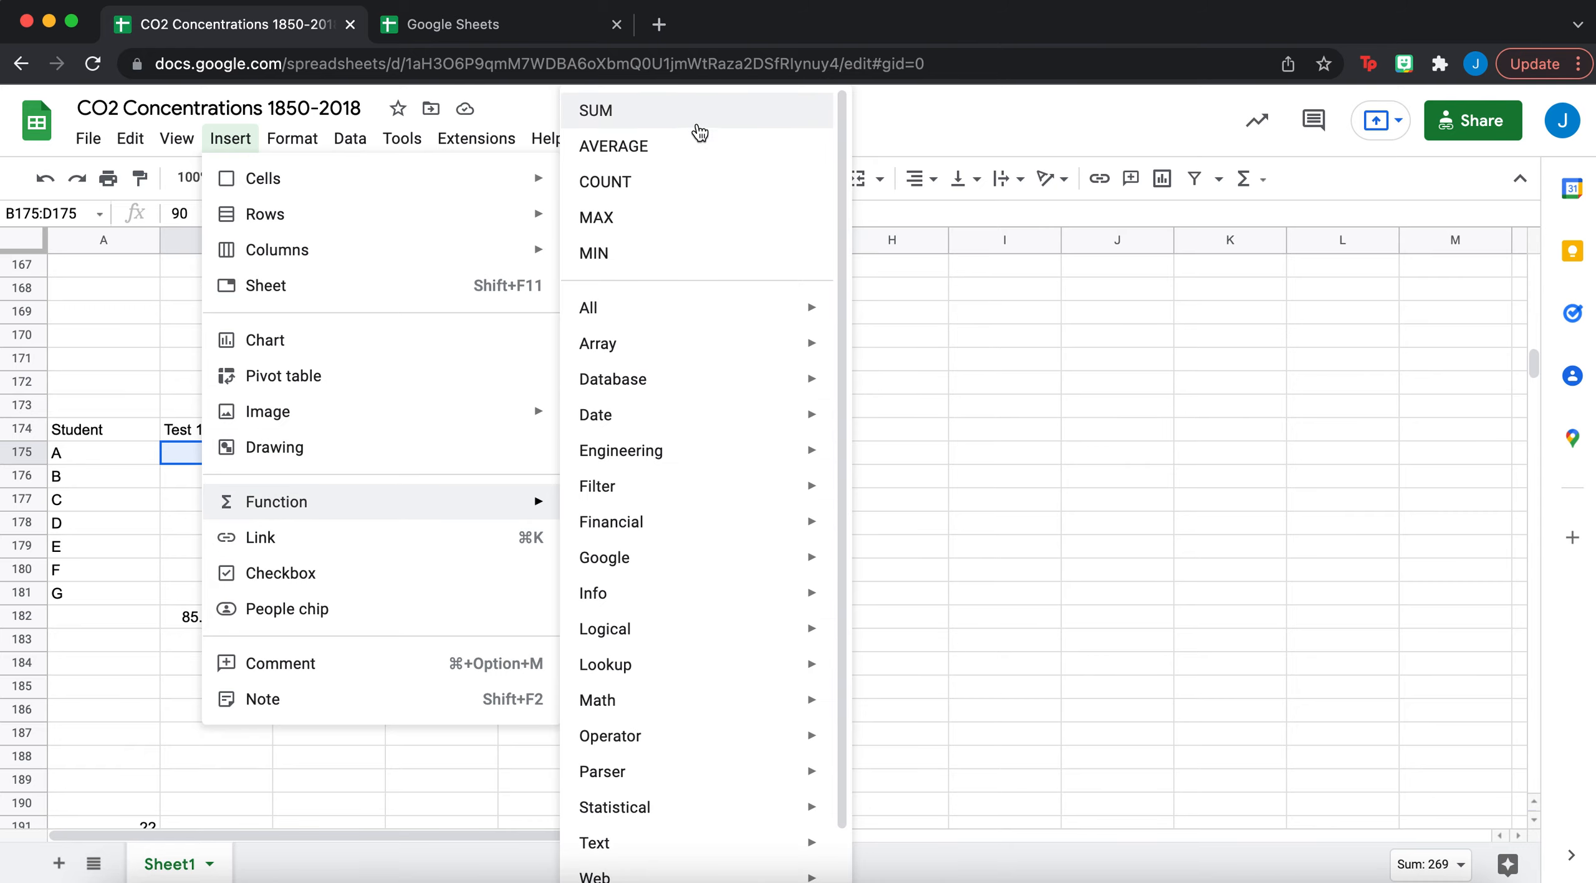
click(691, 148)
key(Return)
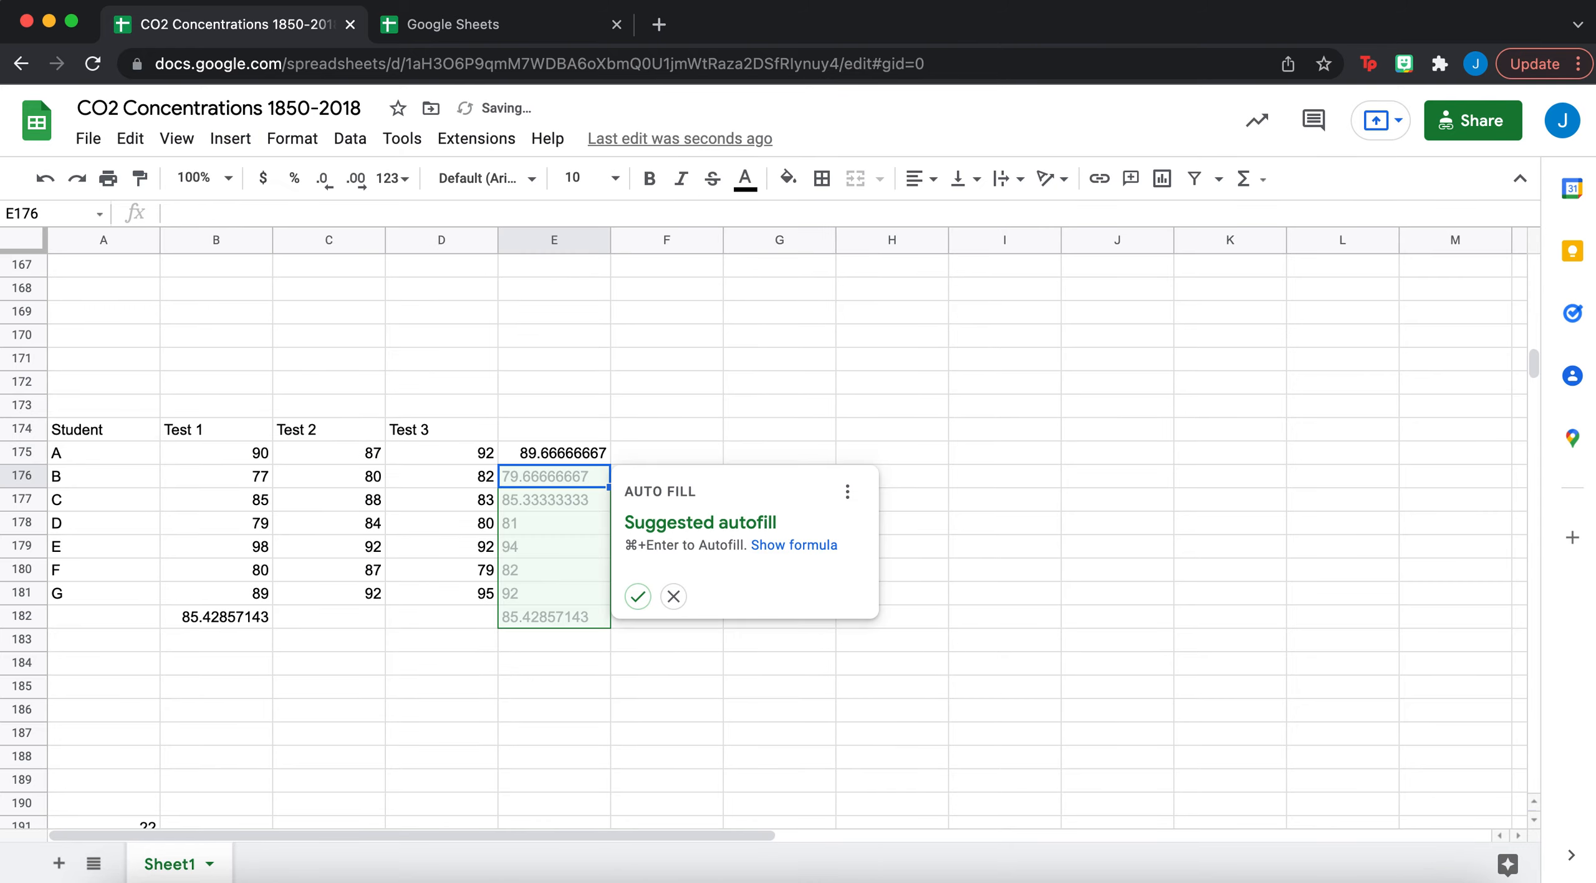
click(905, 463)
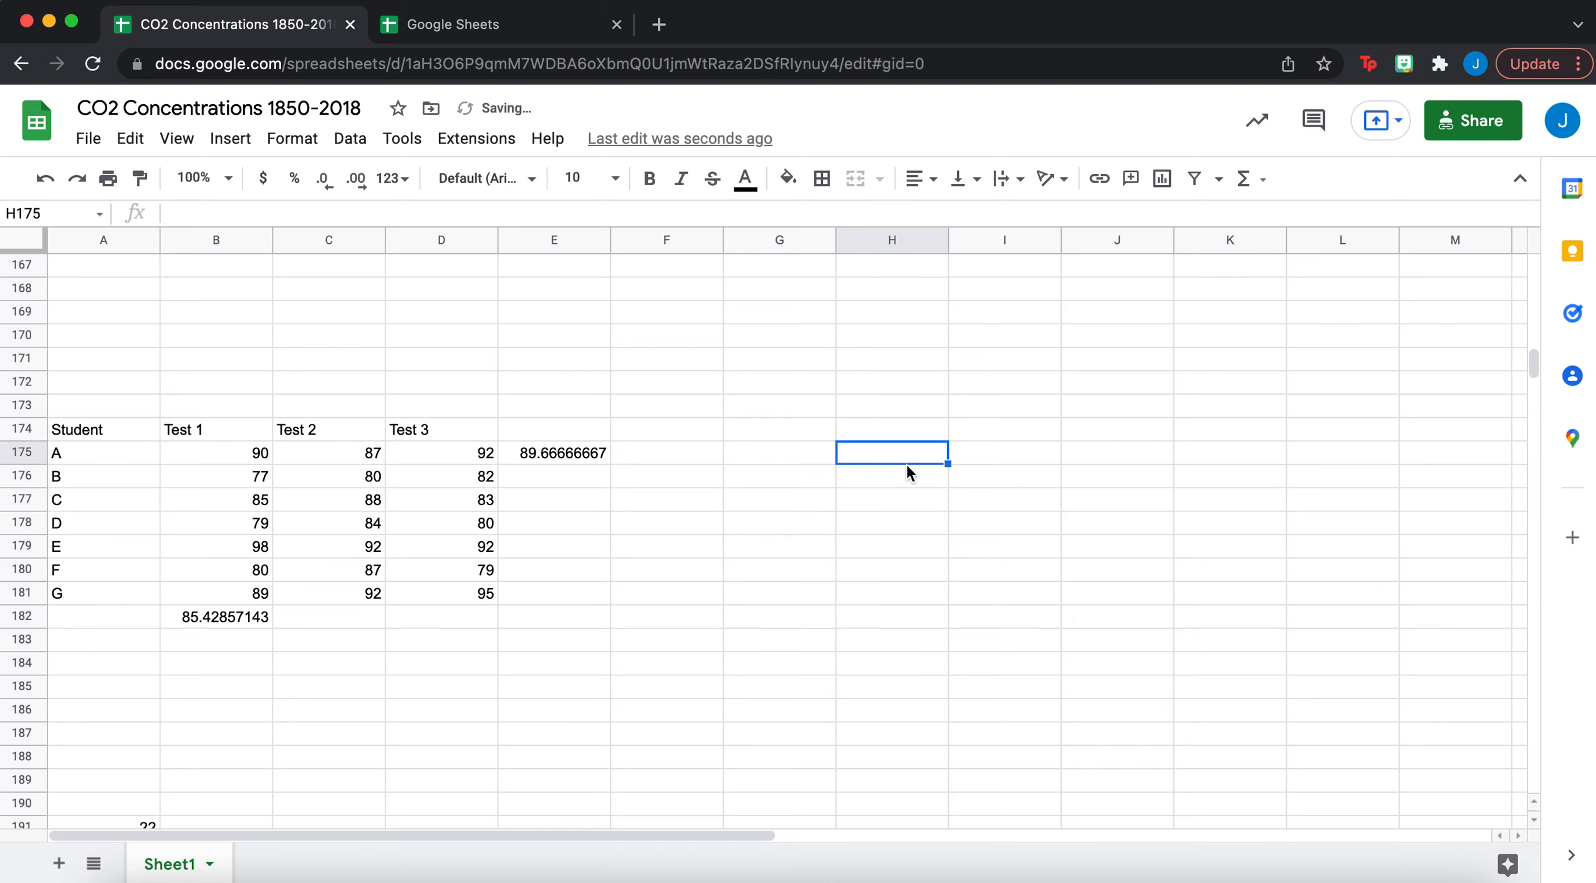
click(596, 451)
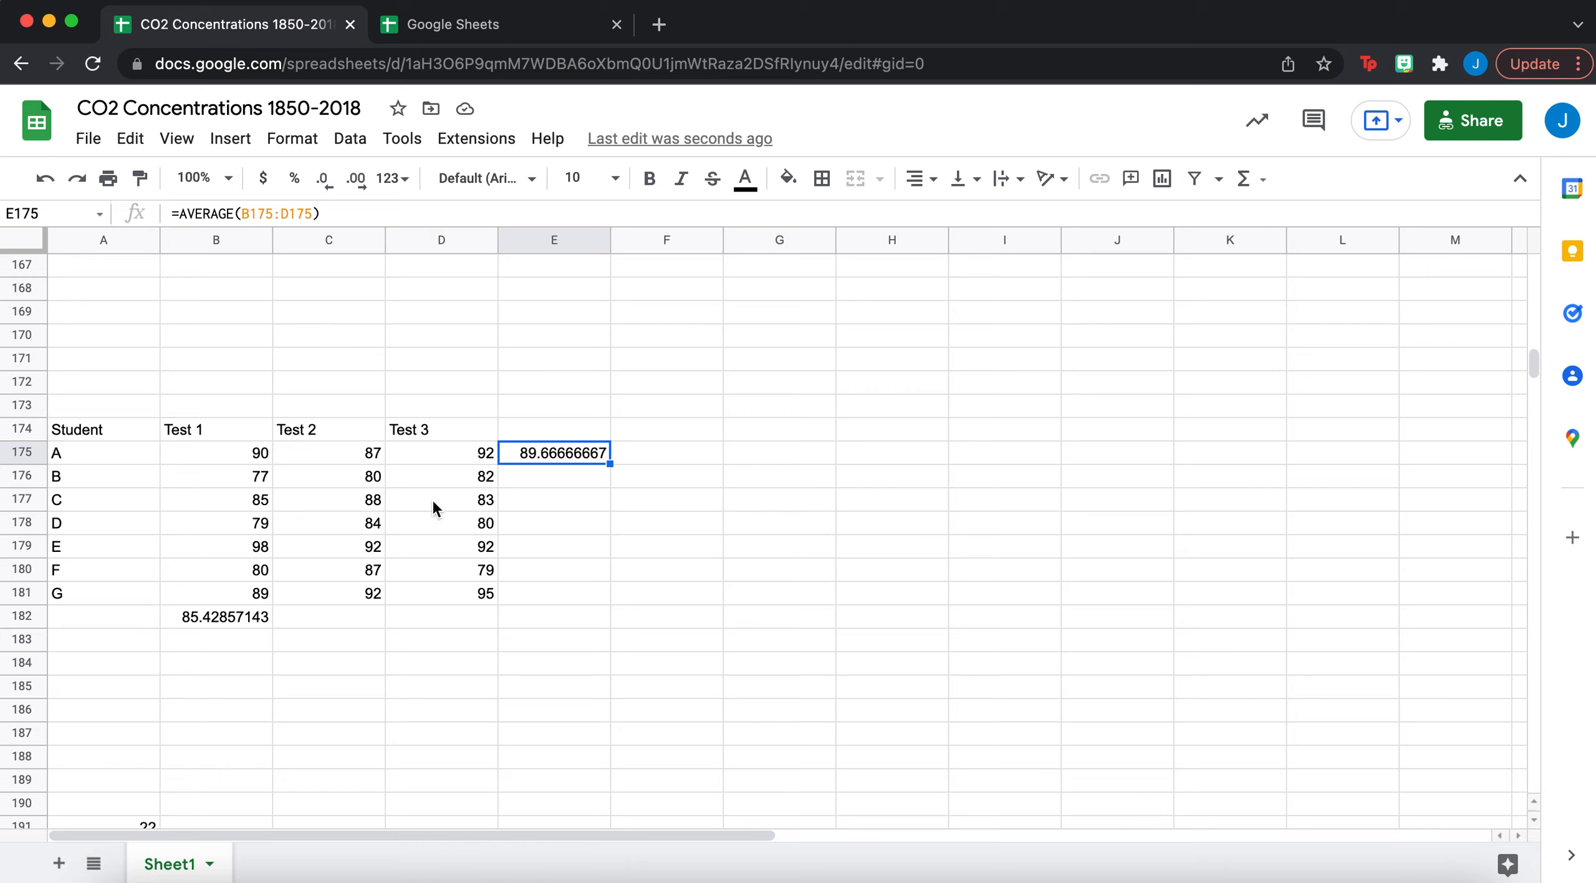
- Insert =MAX(B178:D178) in E178 over student D's three test scores
click(261, 527)
shift+click(469, 523)
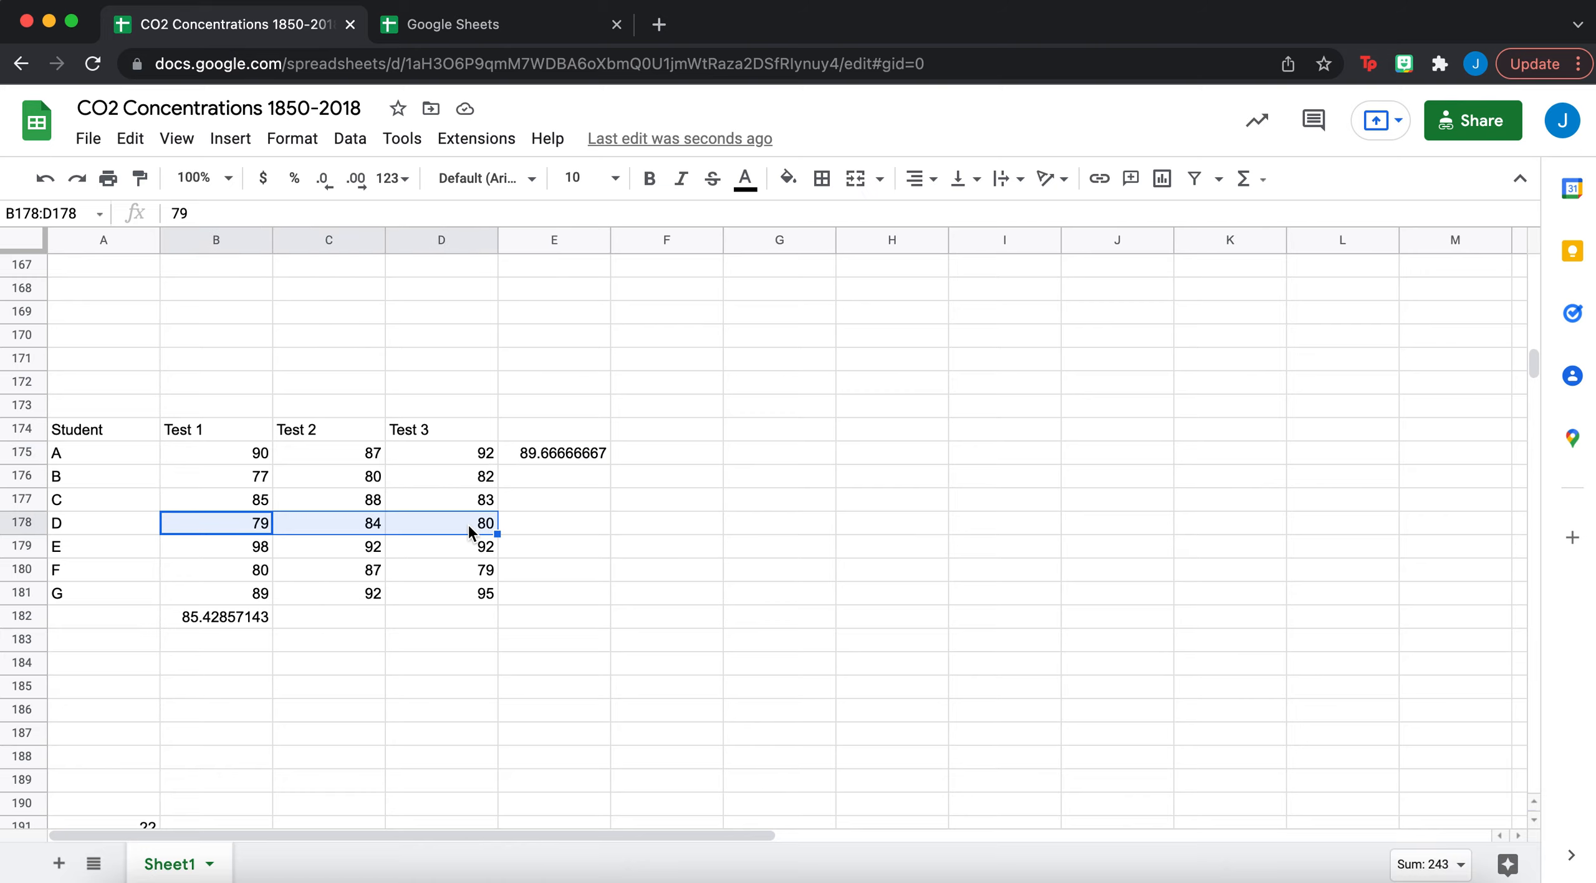
click(248, 146)
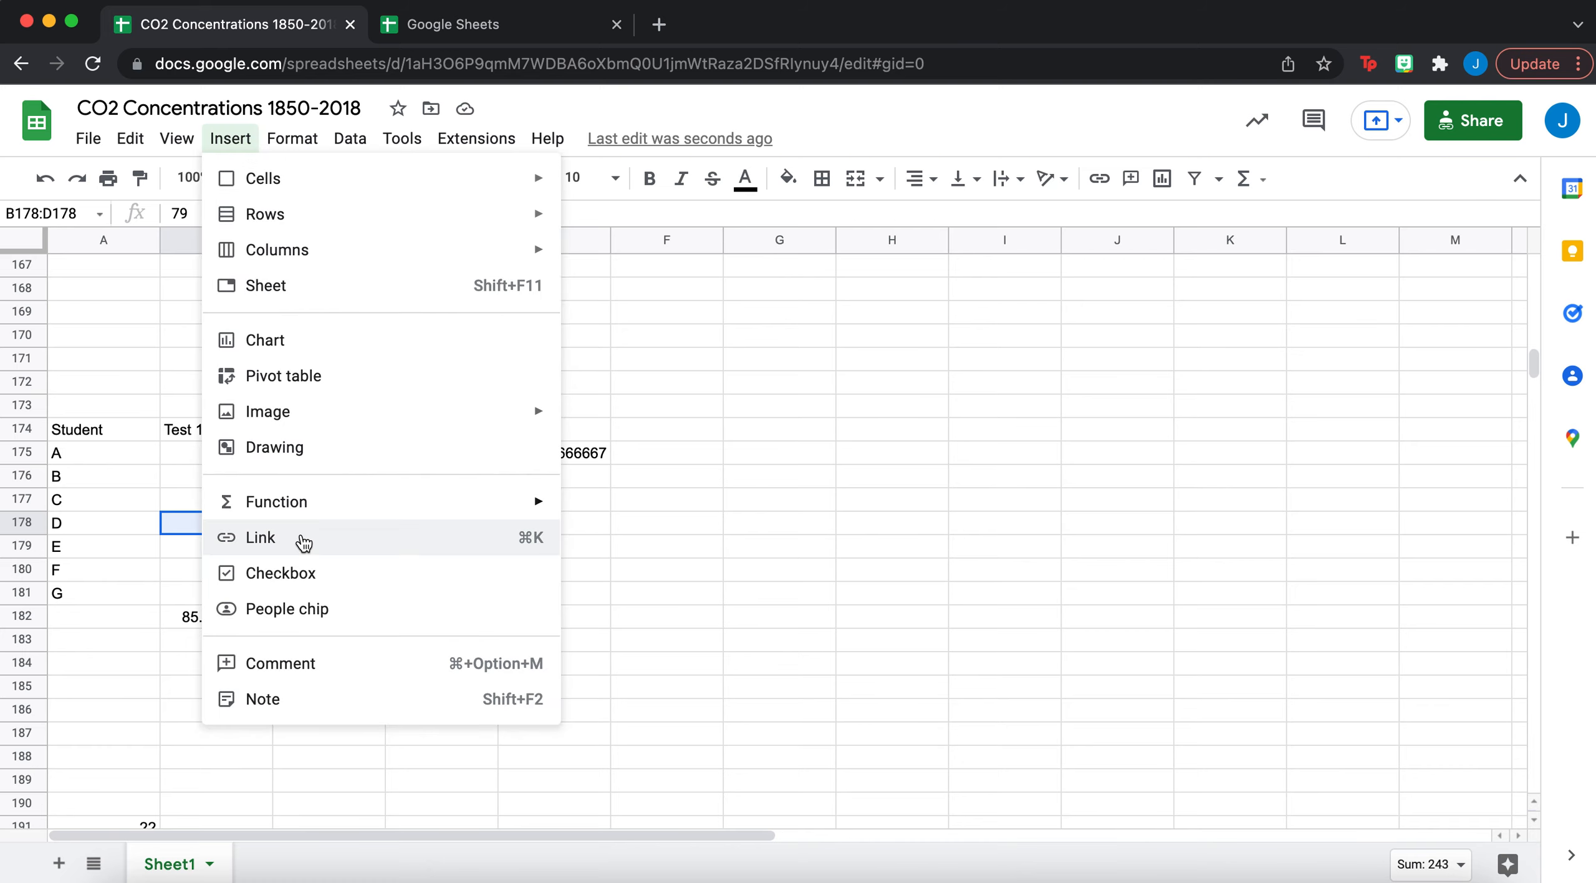
mouse_move(306, 502)
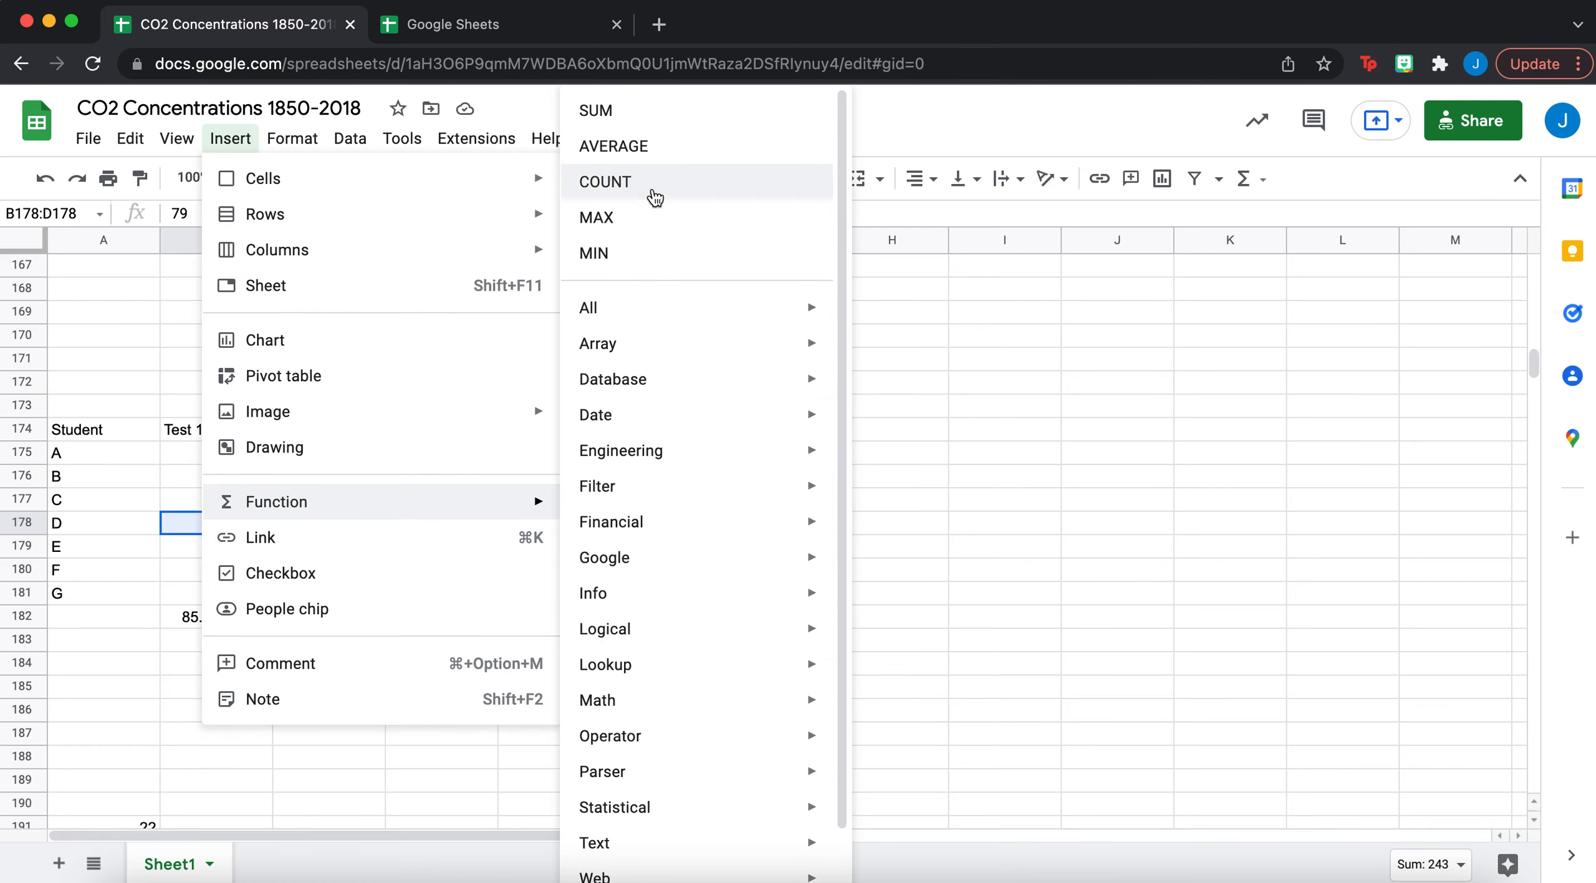
click(649, 225)
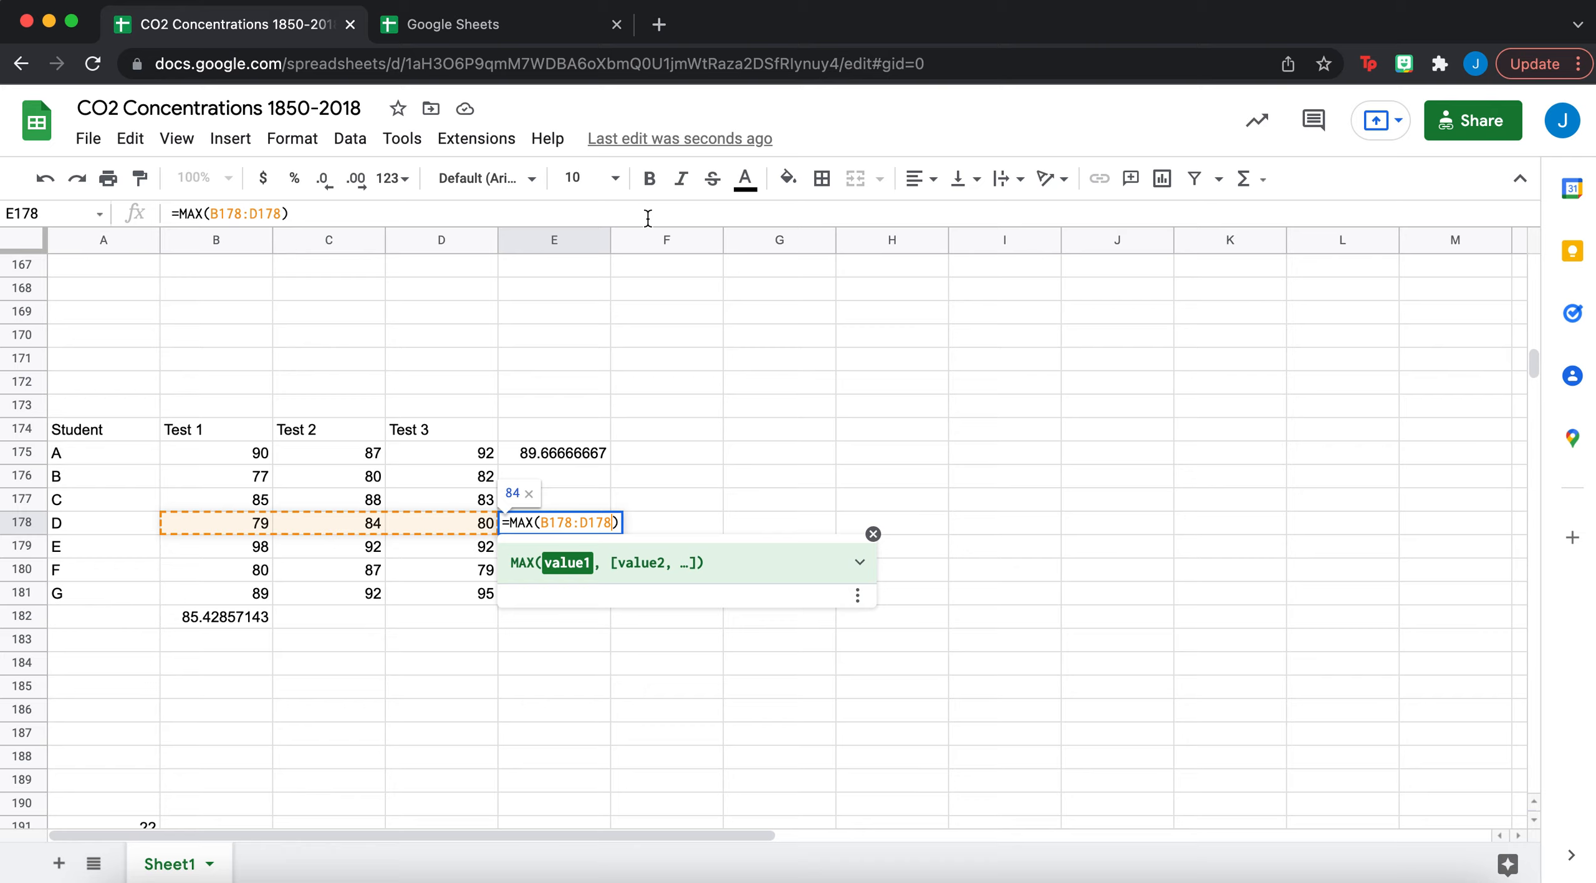
key(Return)
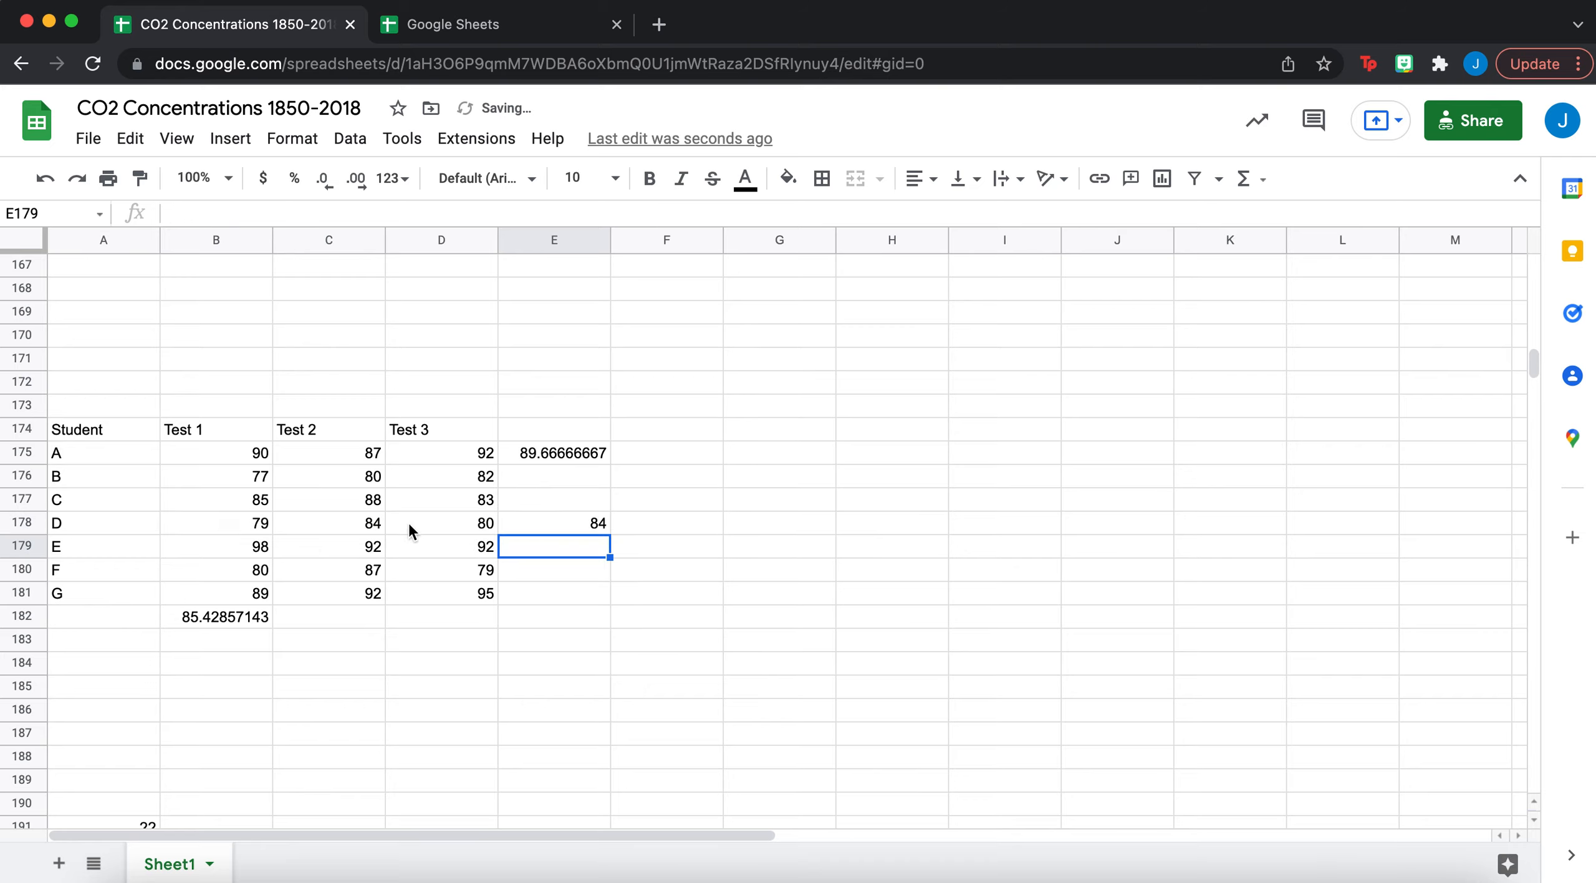
- Verify student D's test scores against the MAX result of 84 from Test 2
click(268, 524)
click(340, 524)
click(449, 525)
click(354, 530)
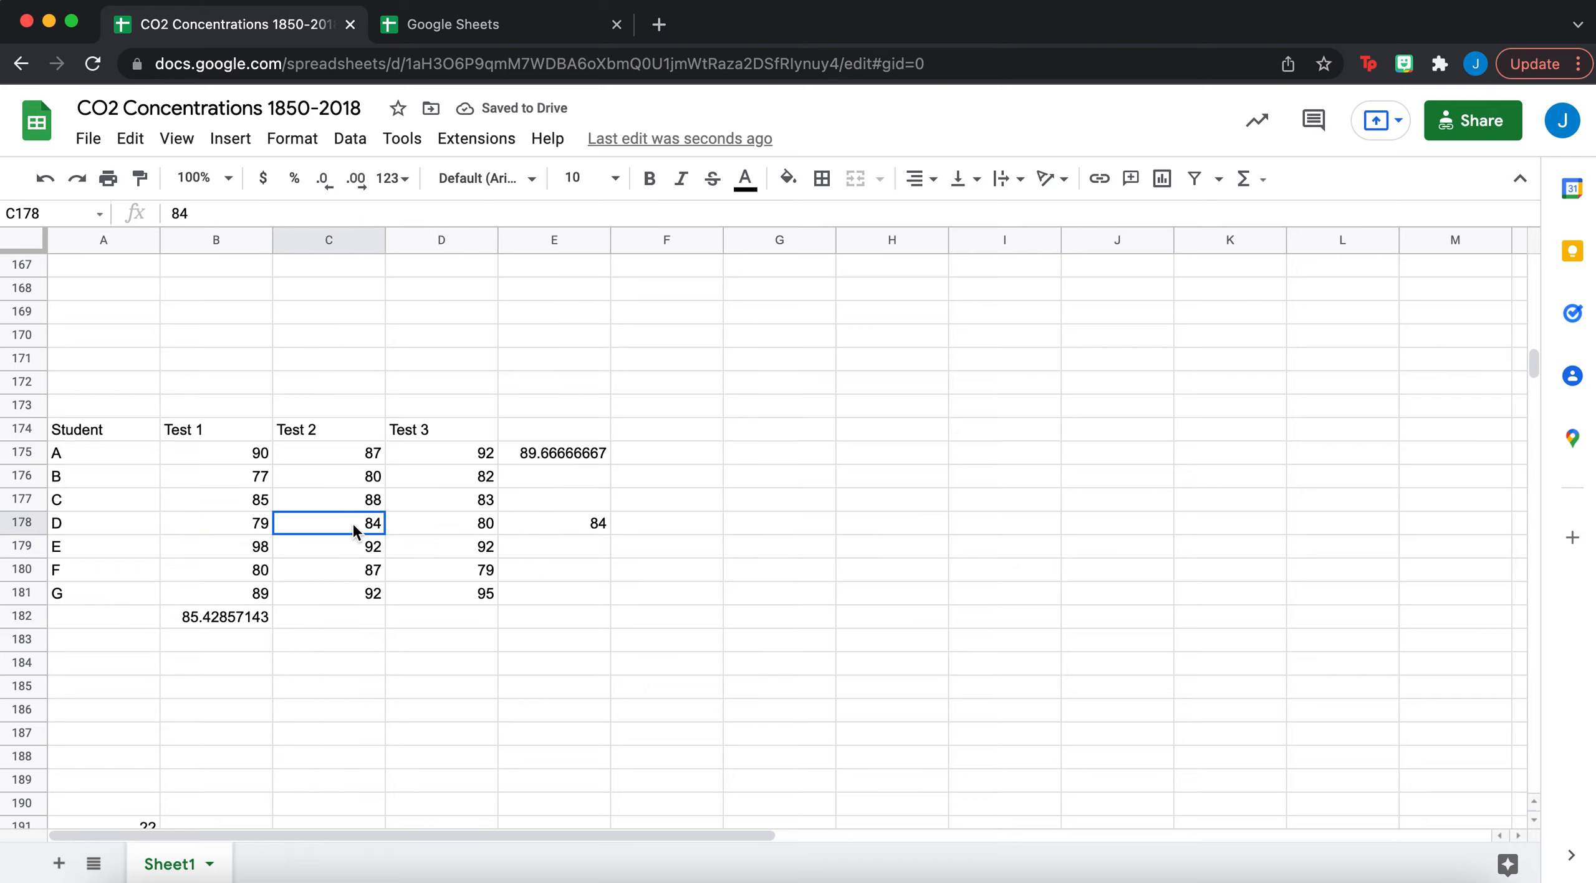
click(554, 527)
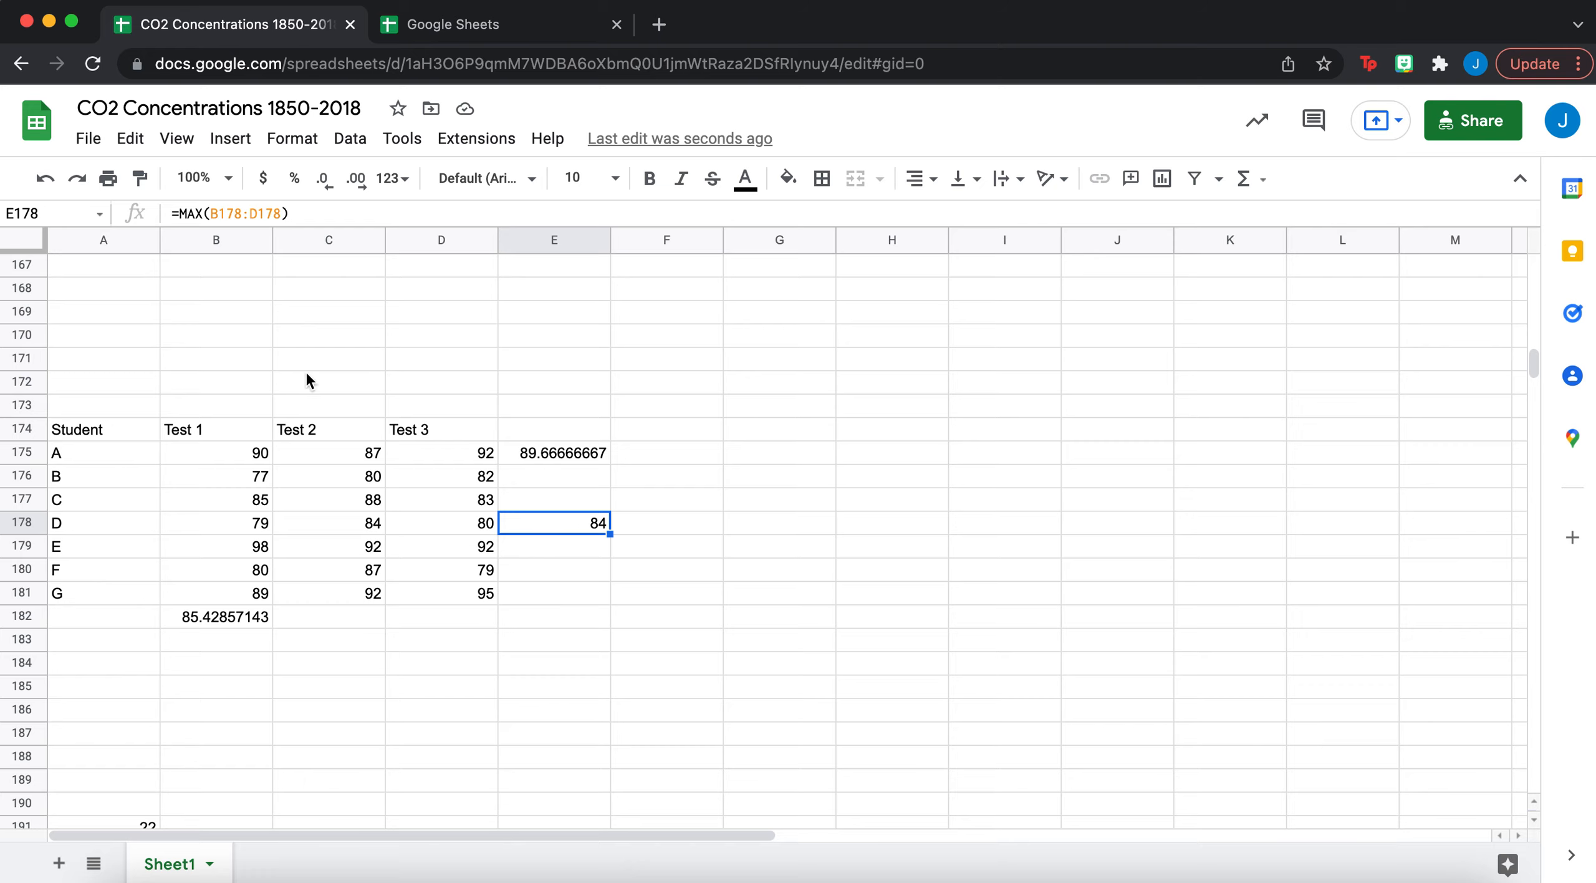
click(239, 551)
shift+click(429, 541)
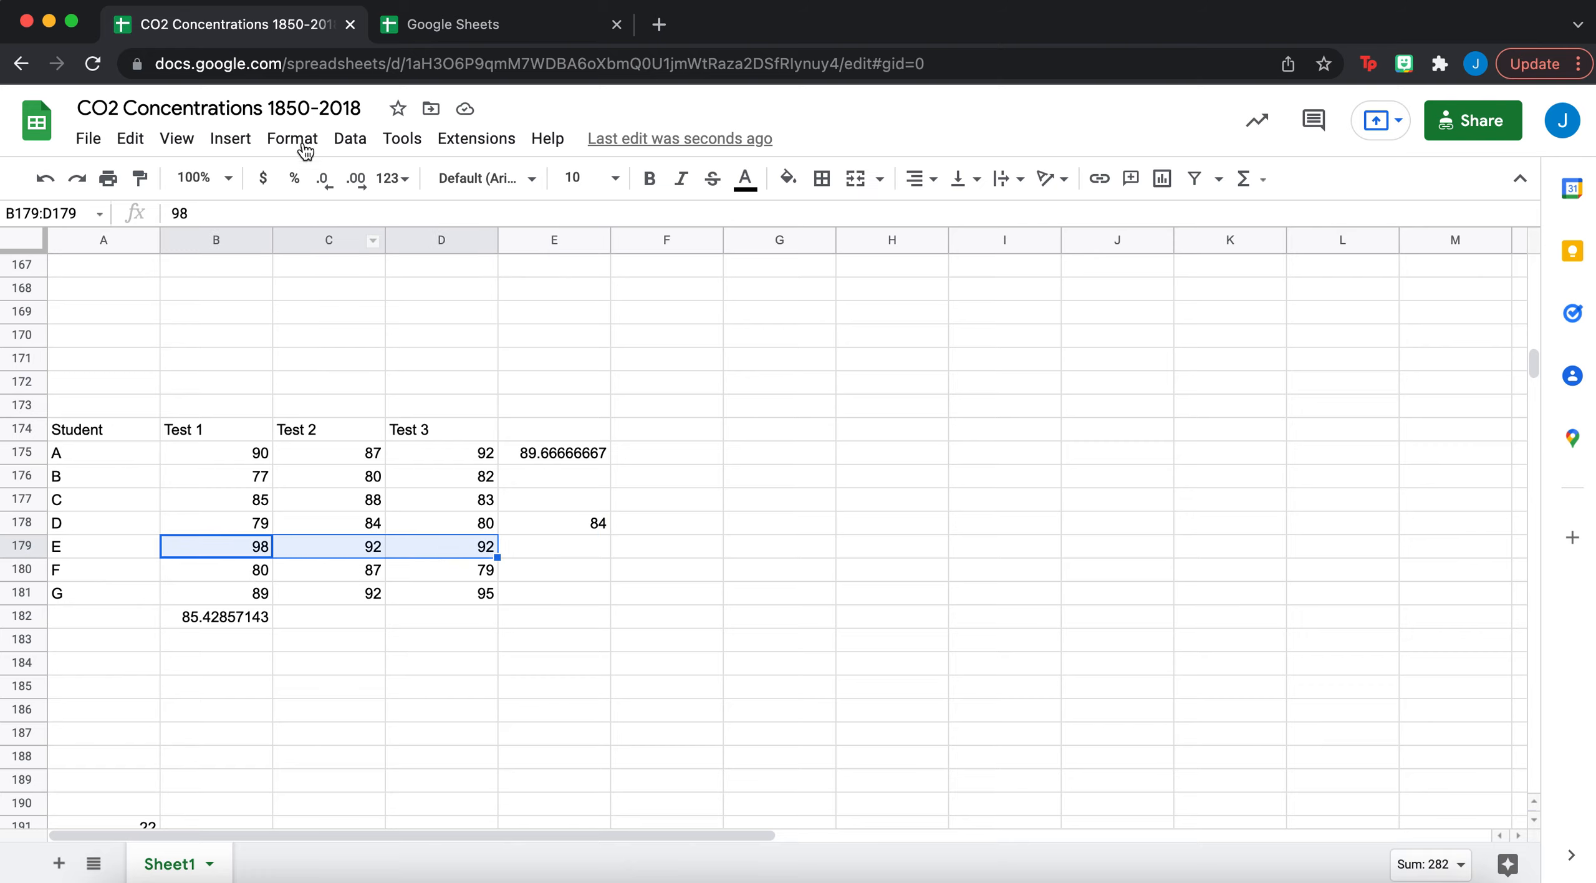
click(230, 138)
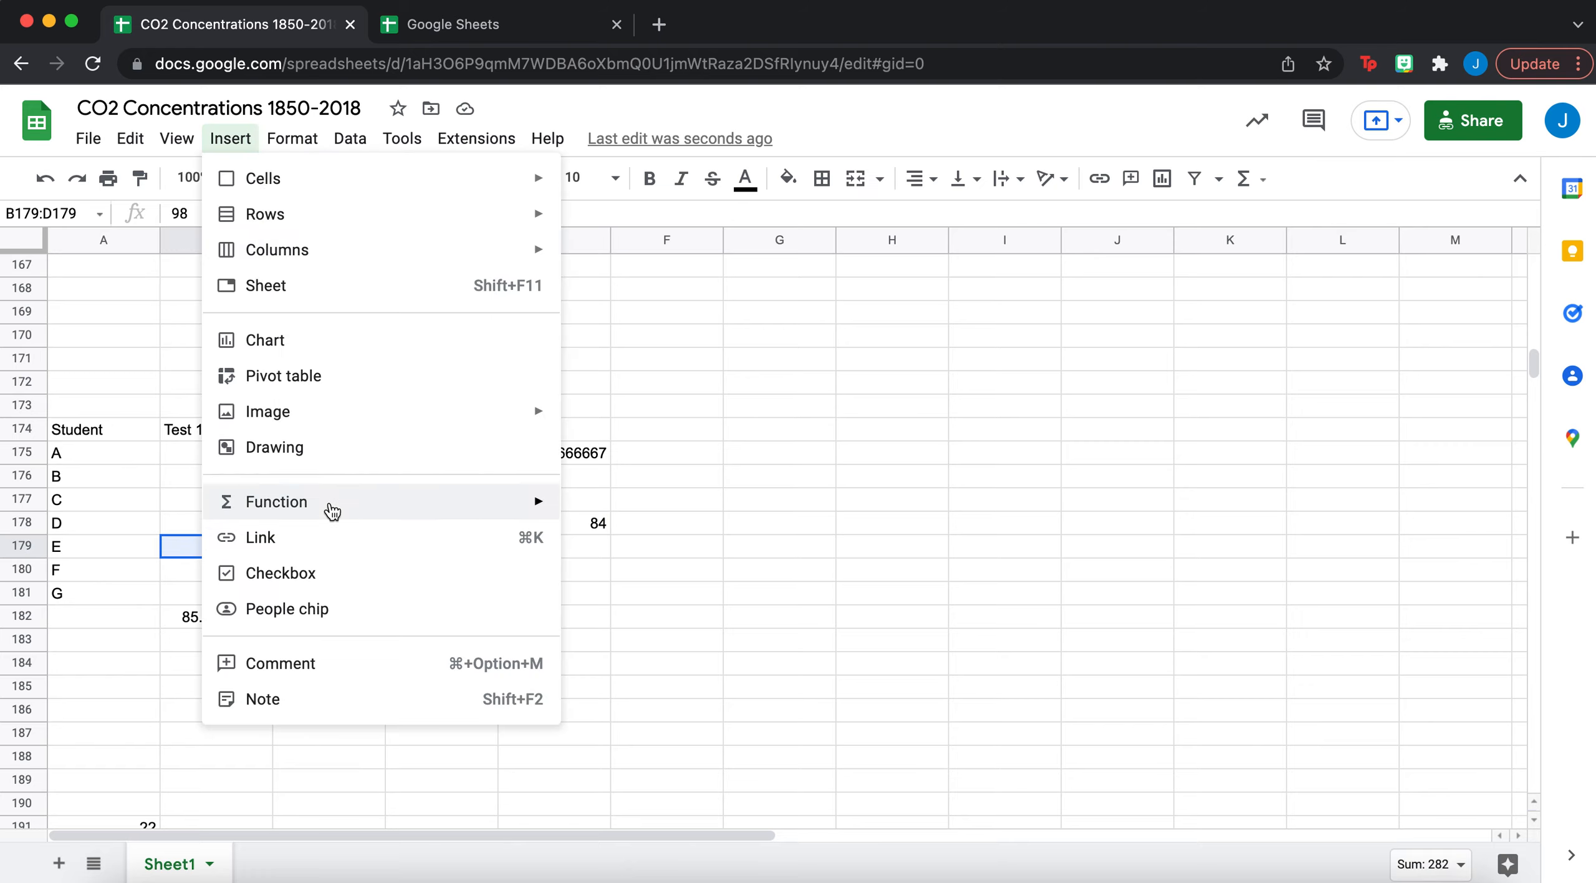
mouse_move(331, 513)
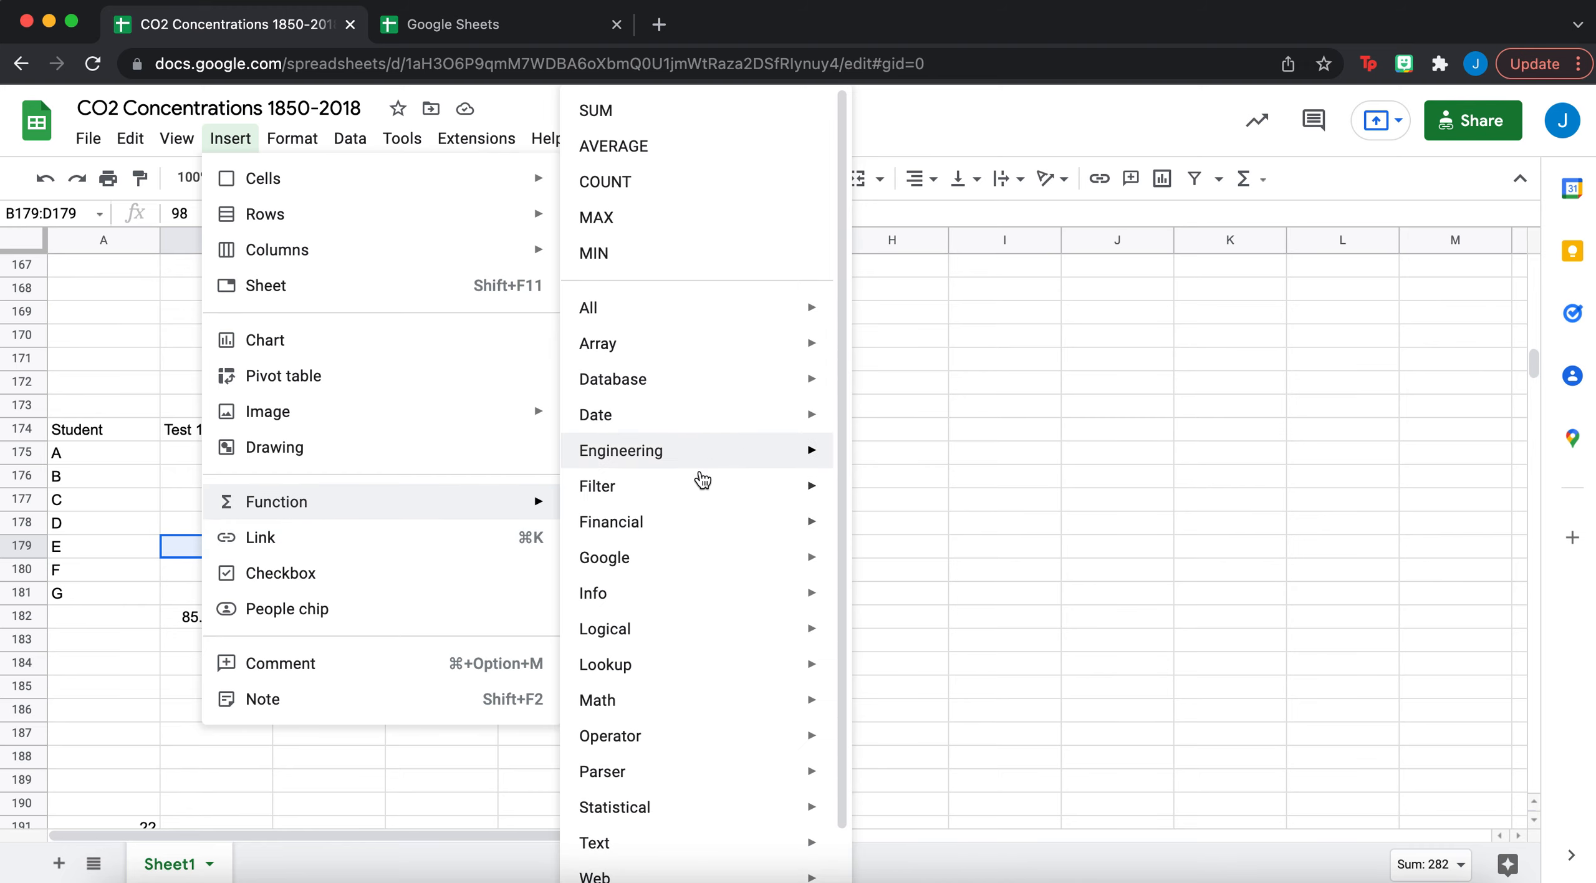
mouse_move(635, 654)
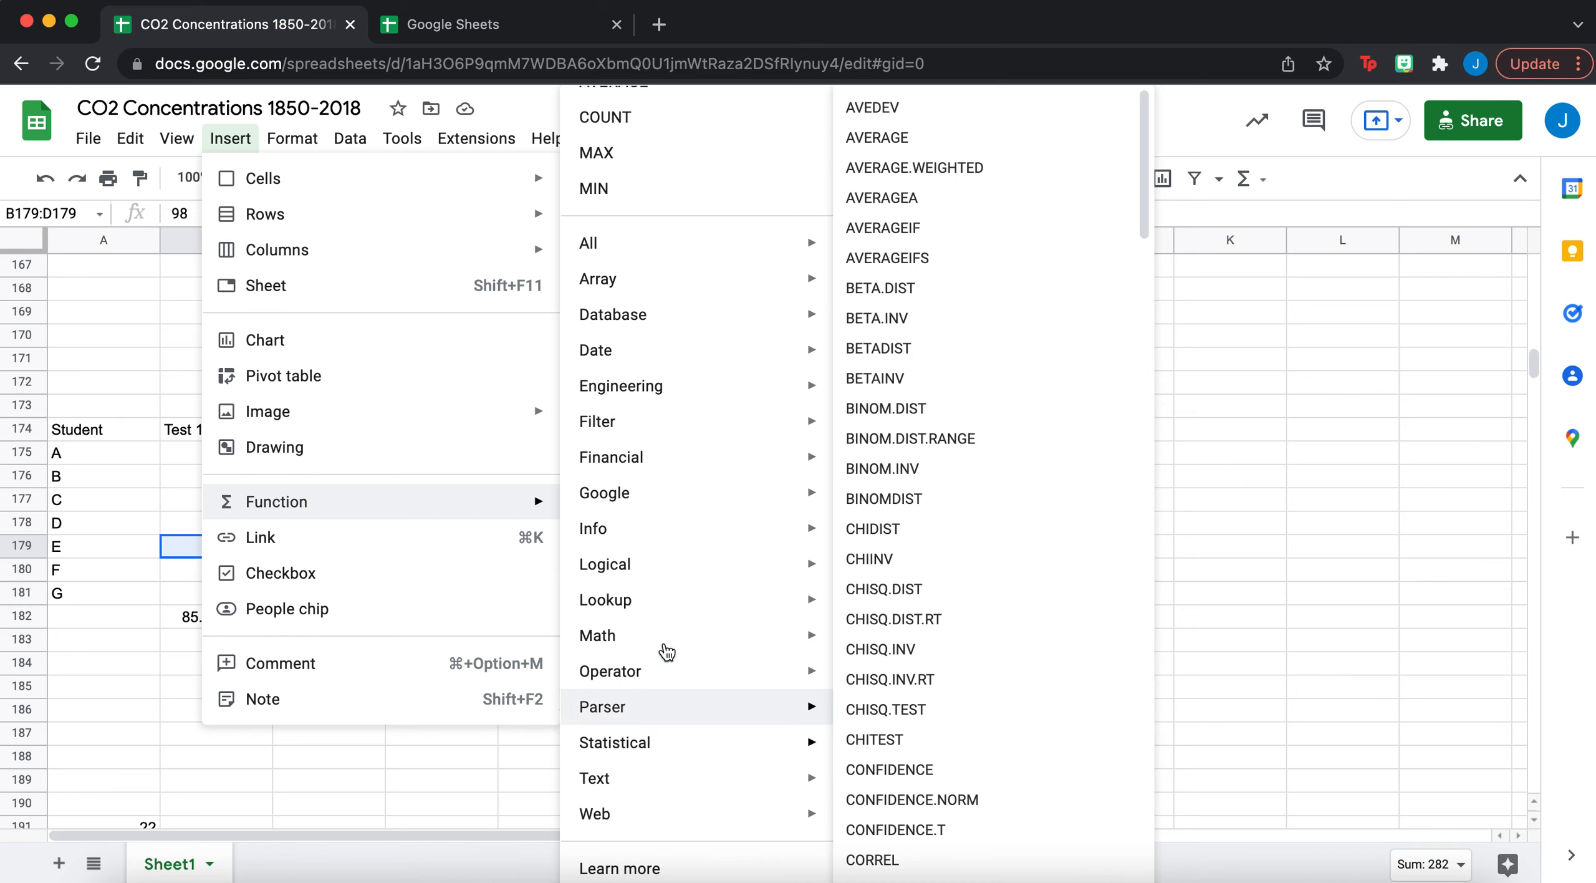
mouse_move(698, 242)
scroll(702, 246, up, 2)
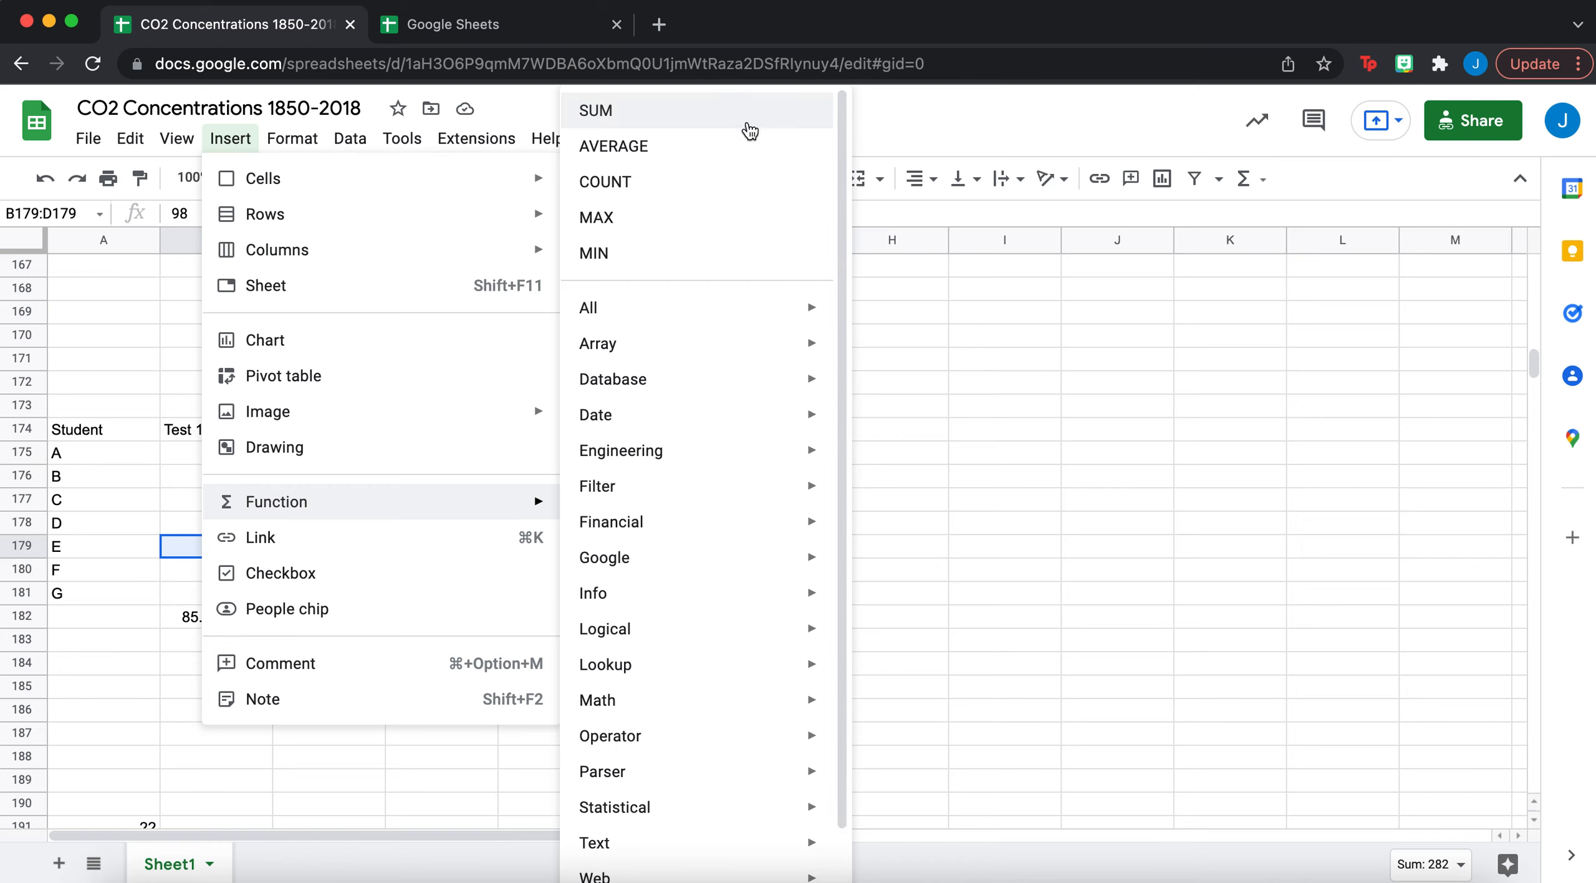
mouse_move(670, 752)
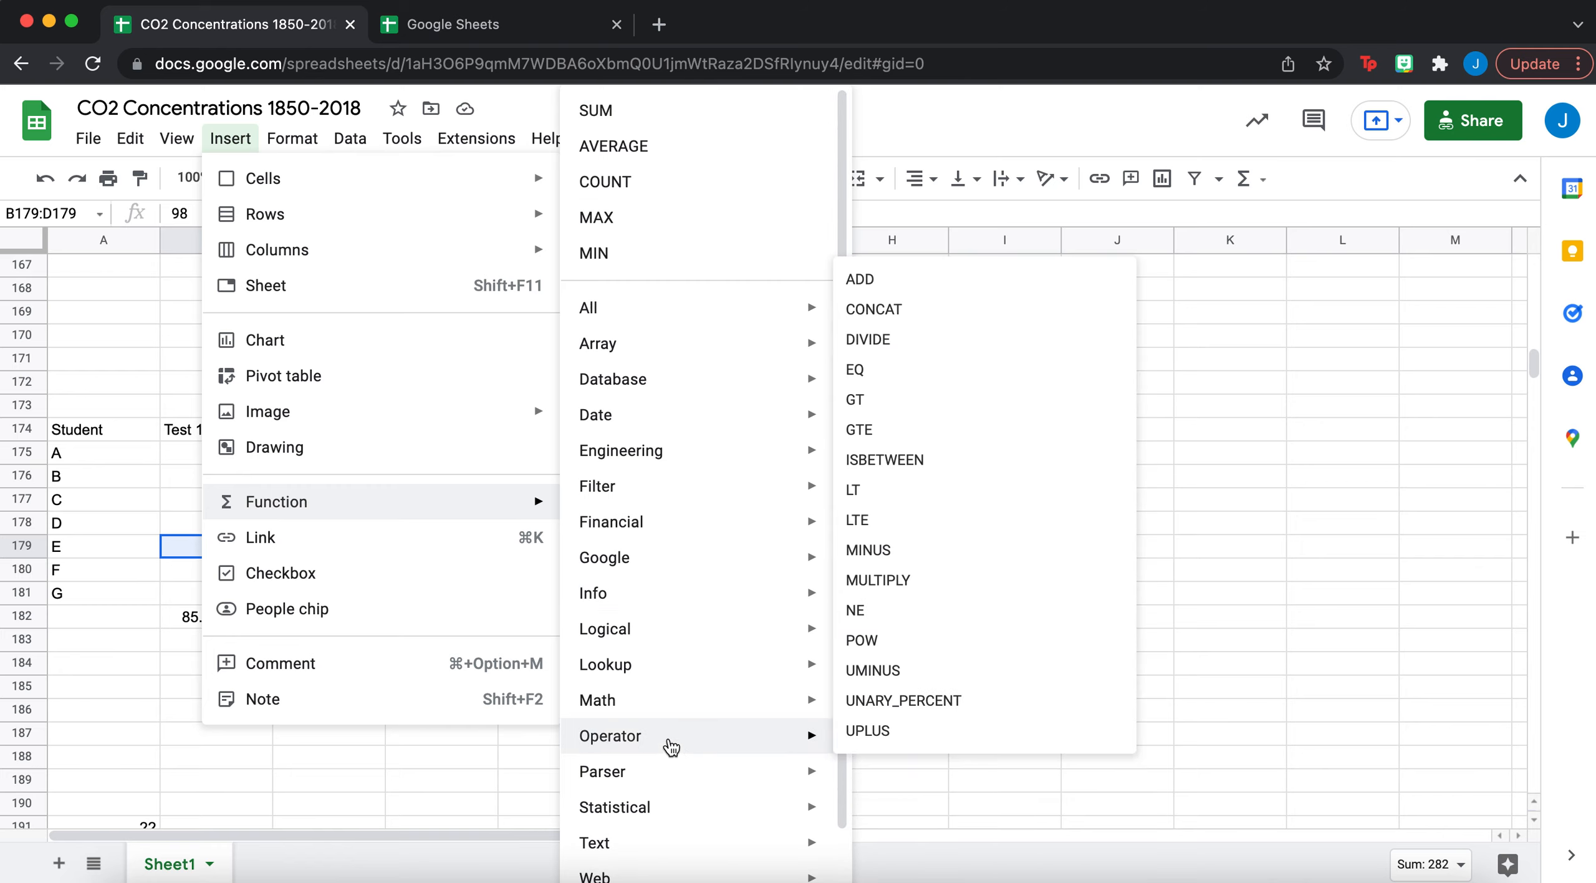
mouse_move(779, 699)
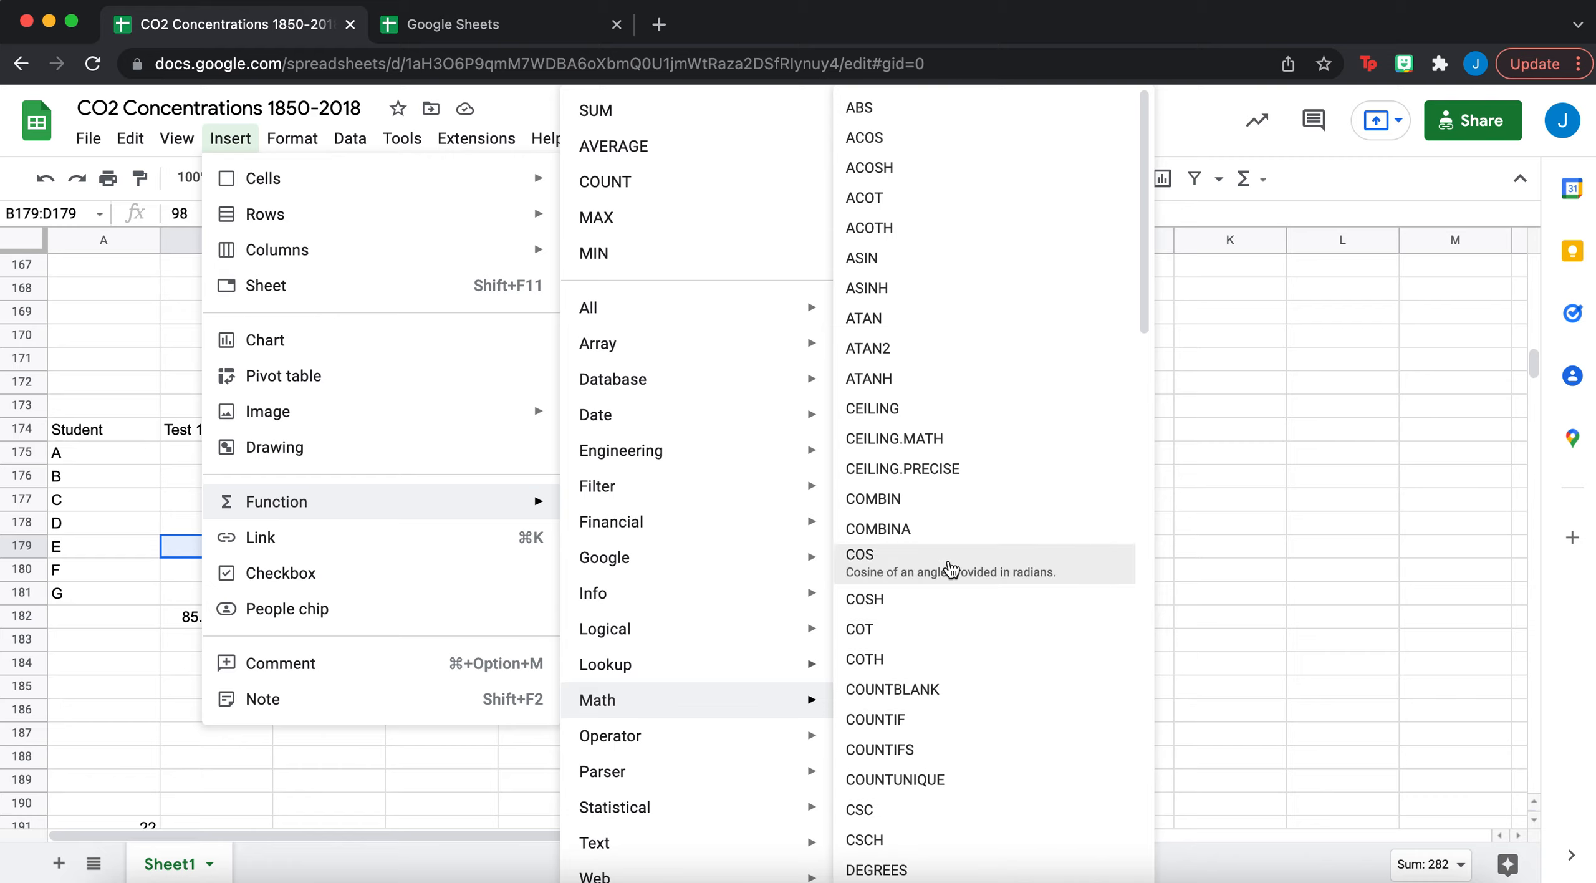
click(1217, 463)
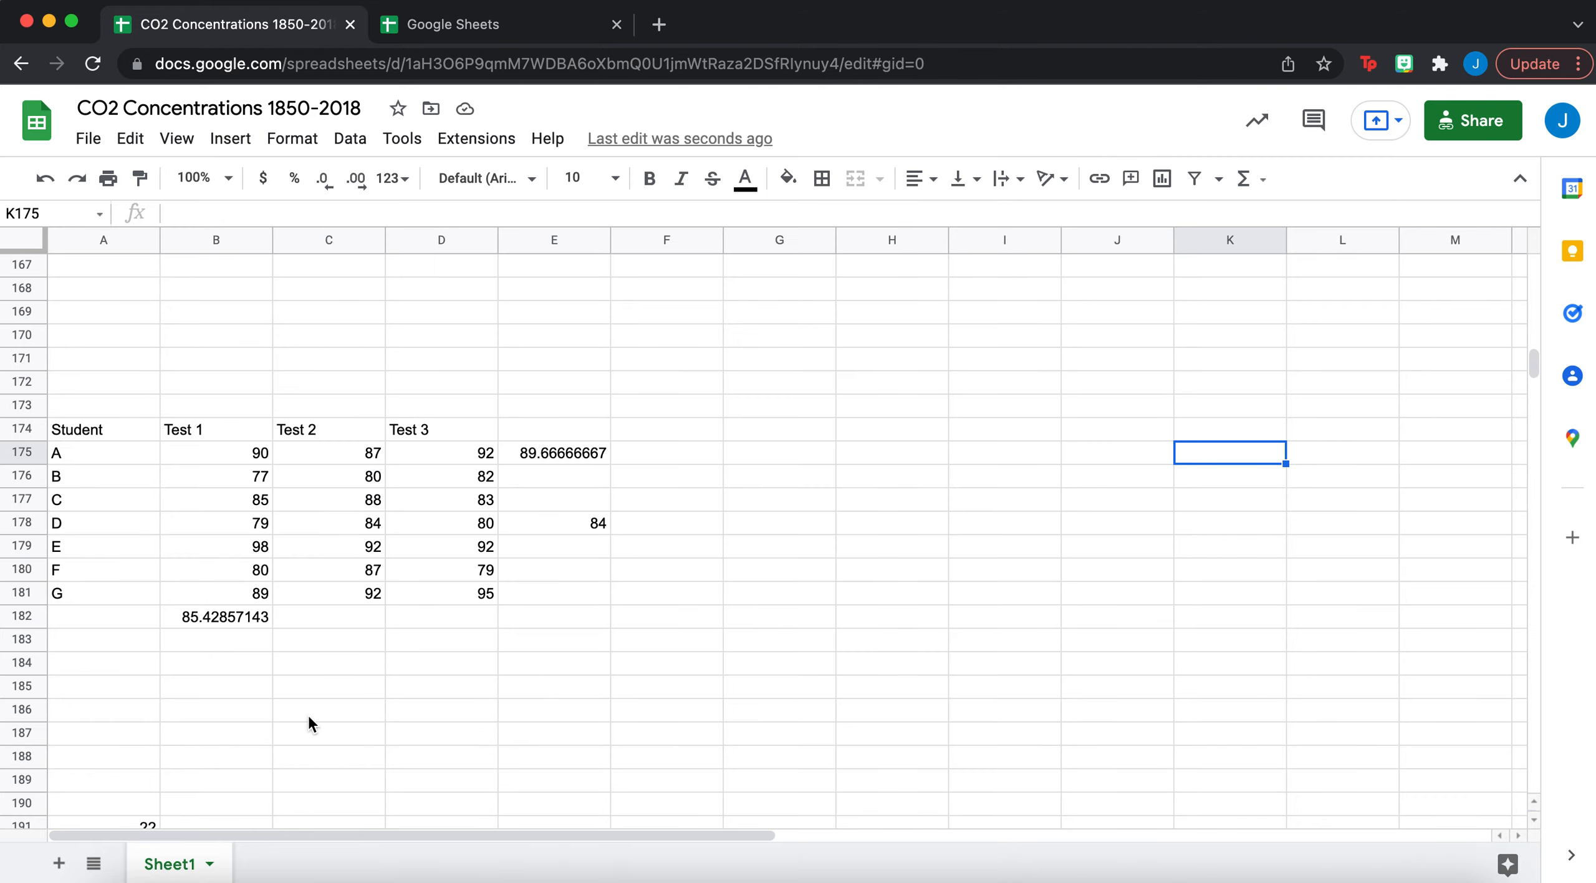
- Select the numbers A191:A197 and insert a chart from them
scroll(308, 723, down, 10)
scroll(308, 723, up, 4)
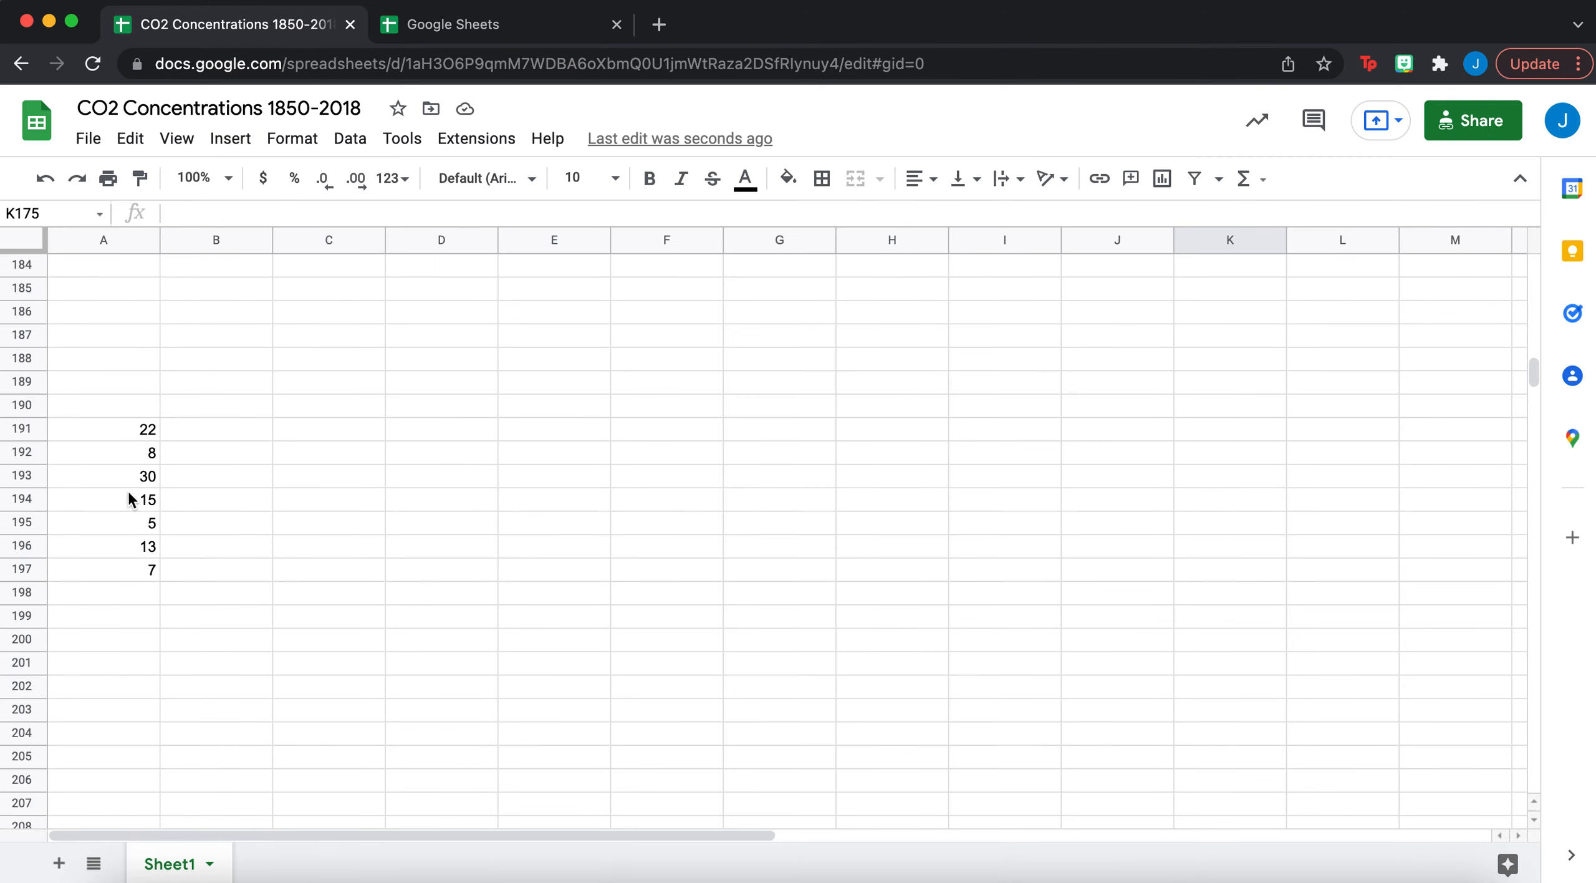
click(138, 436)
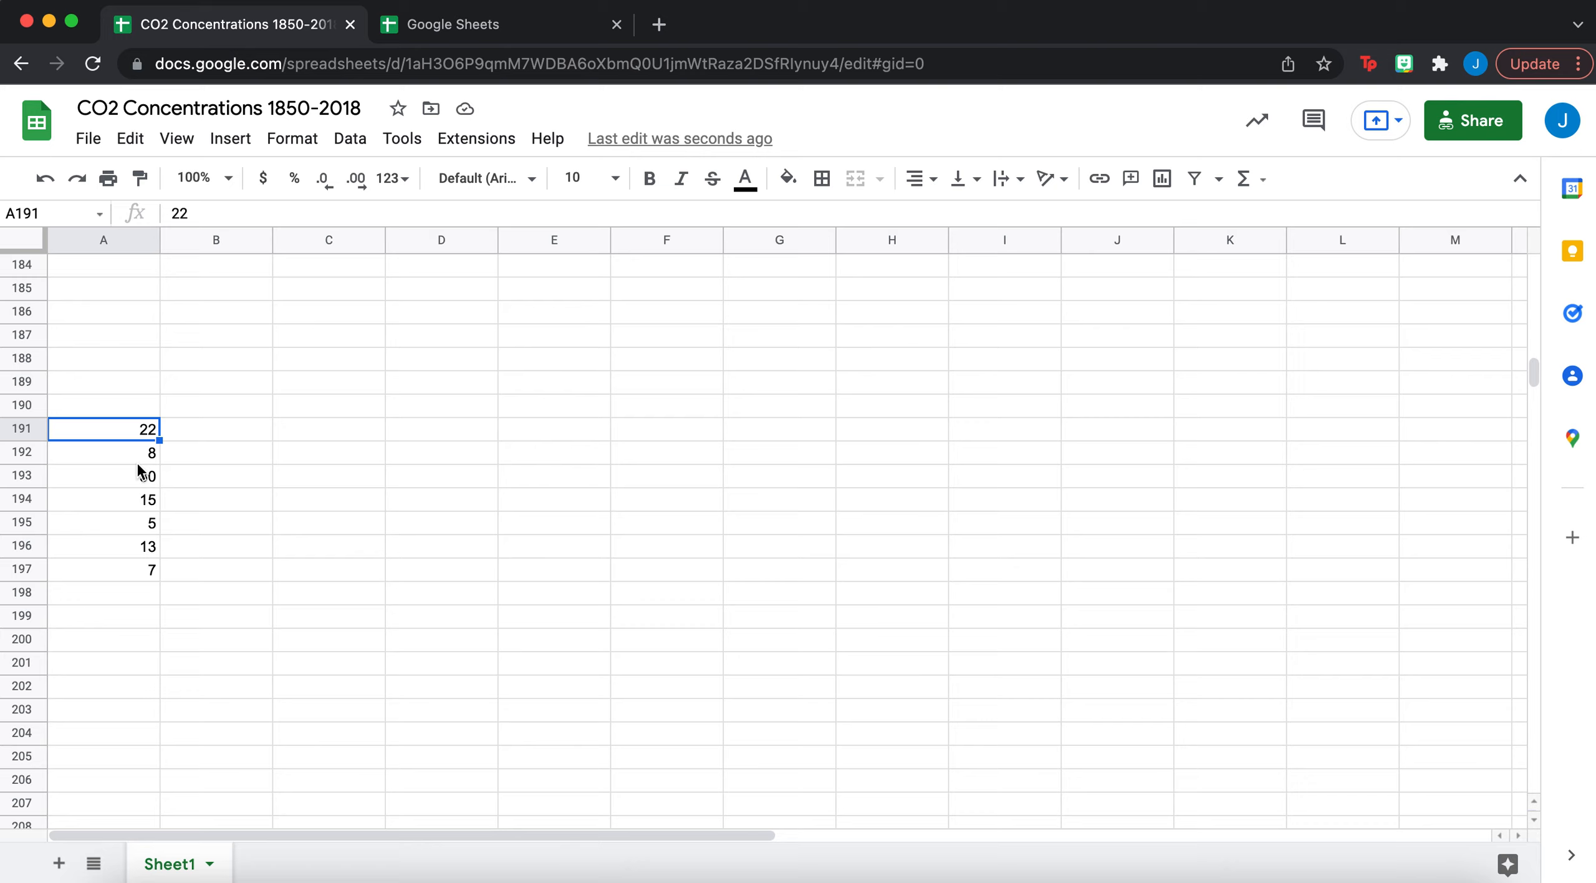
shift+click(122, 566)
click(232, 140)
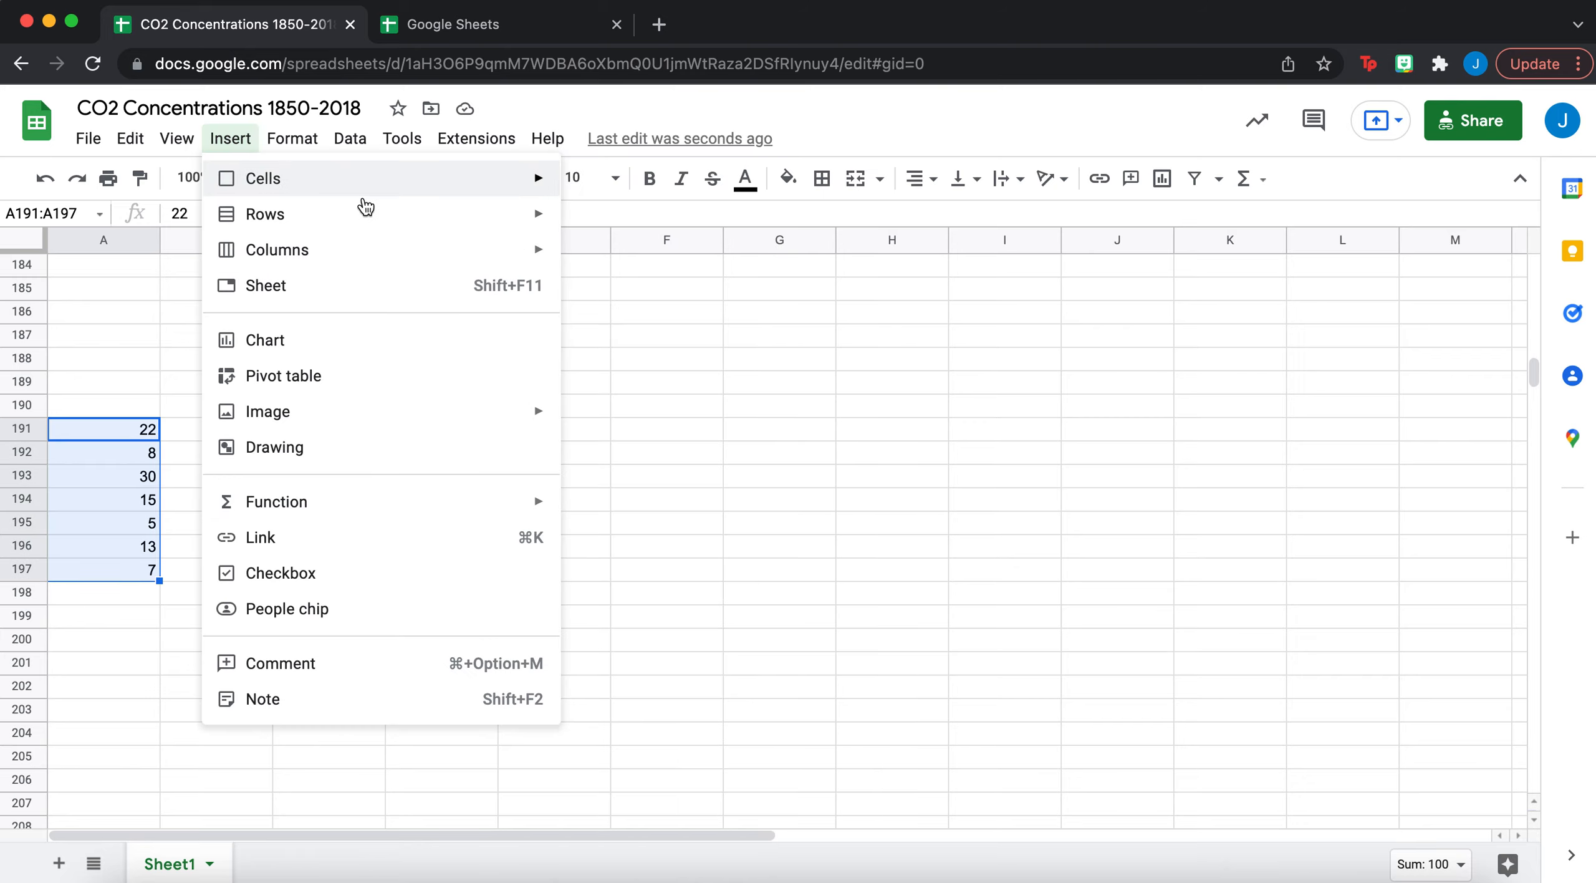
click(320, 343)
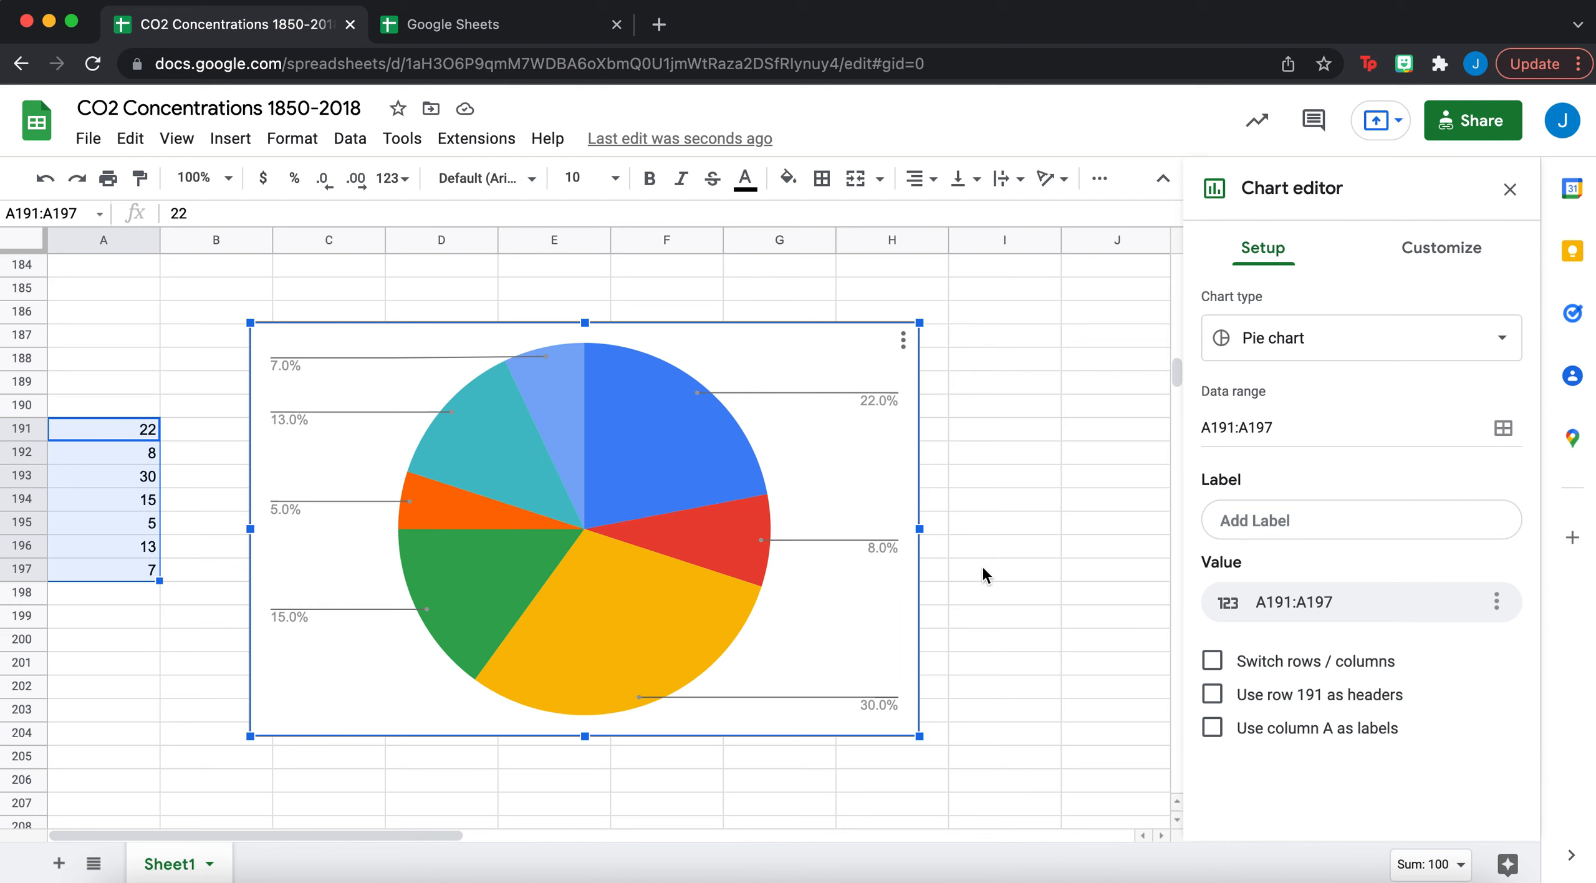
- Browse the chart type gallery, keep the pie chart, and close the Chart editor
click(1221, 337)
scroll(1359, 748, down, 5)
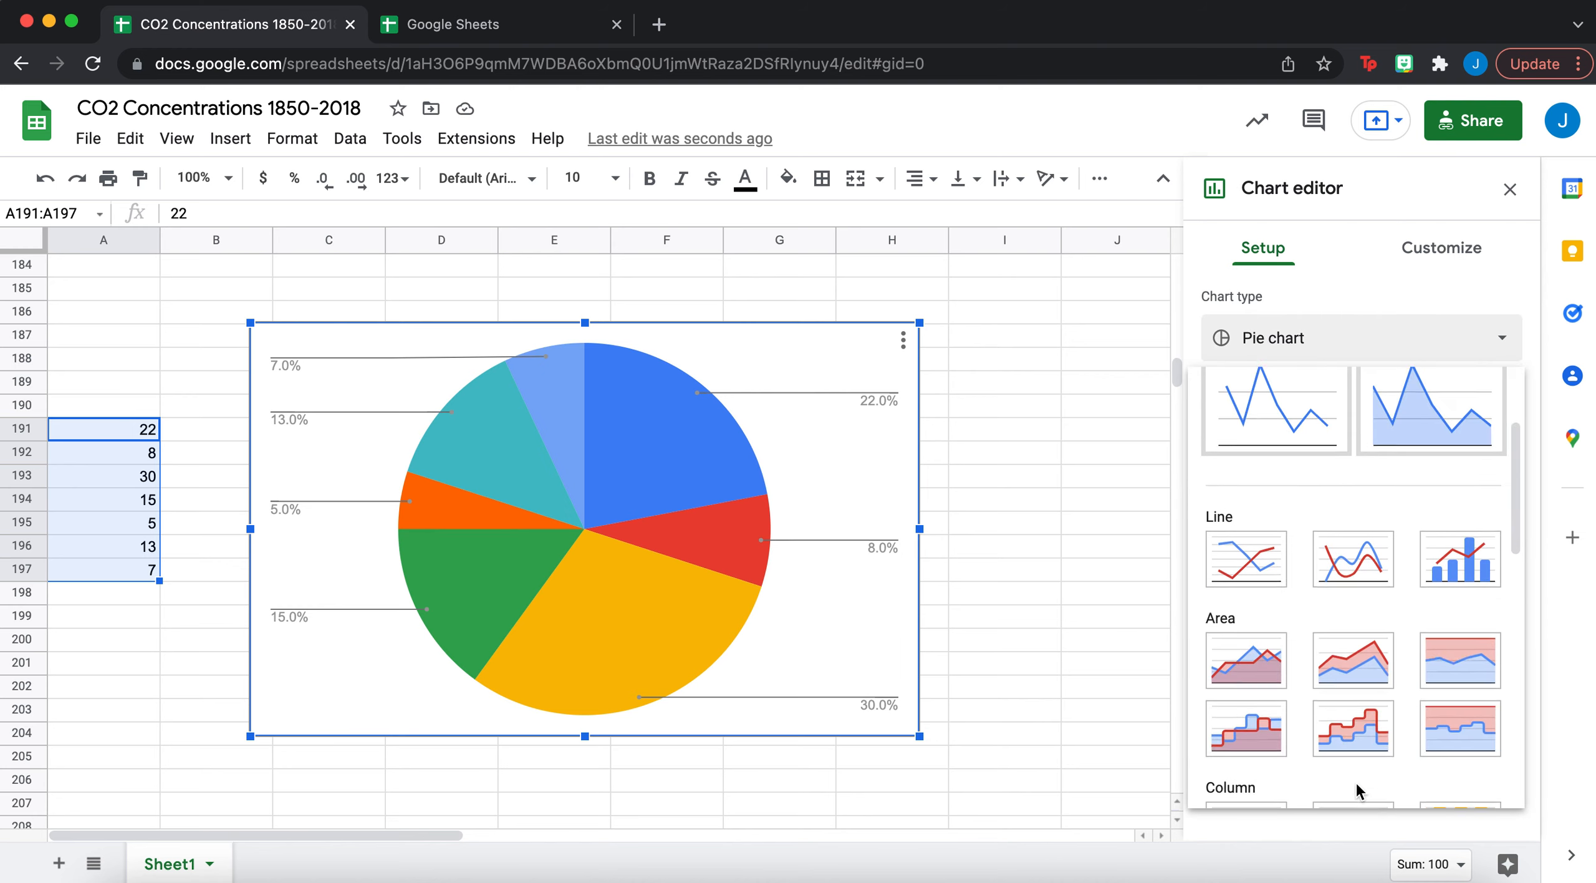
scroll(1359, 790, down, 10)
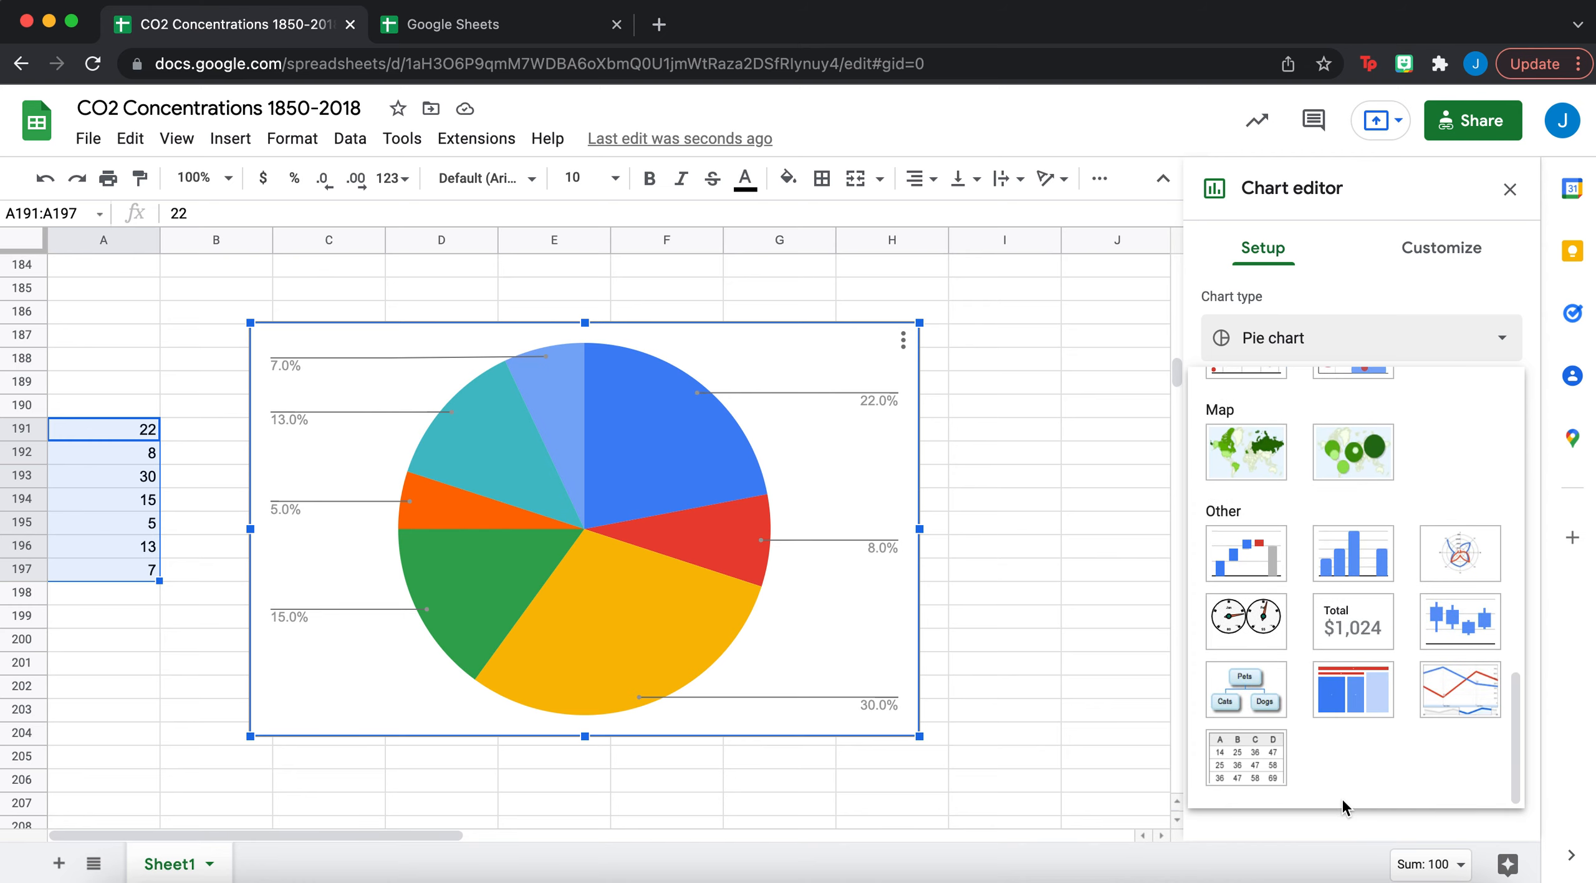
scroll(1362, 656, up, 15)
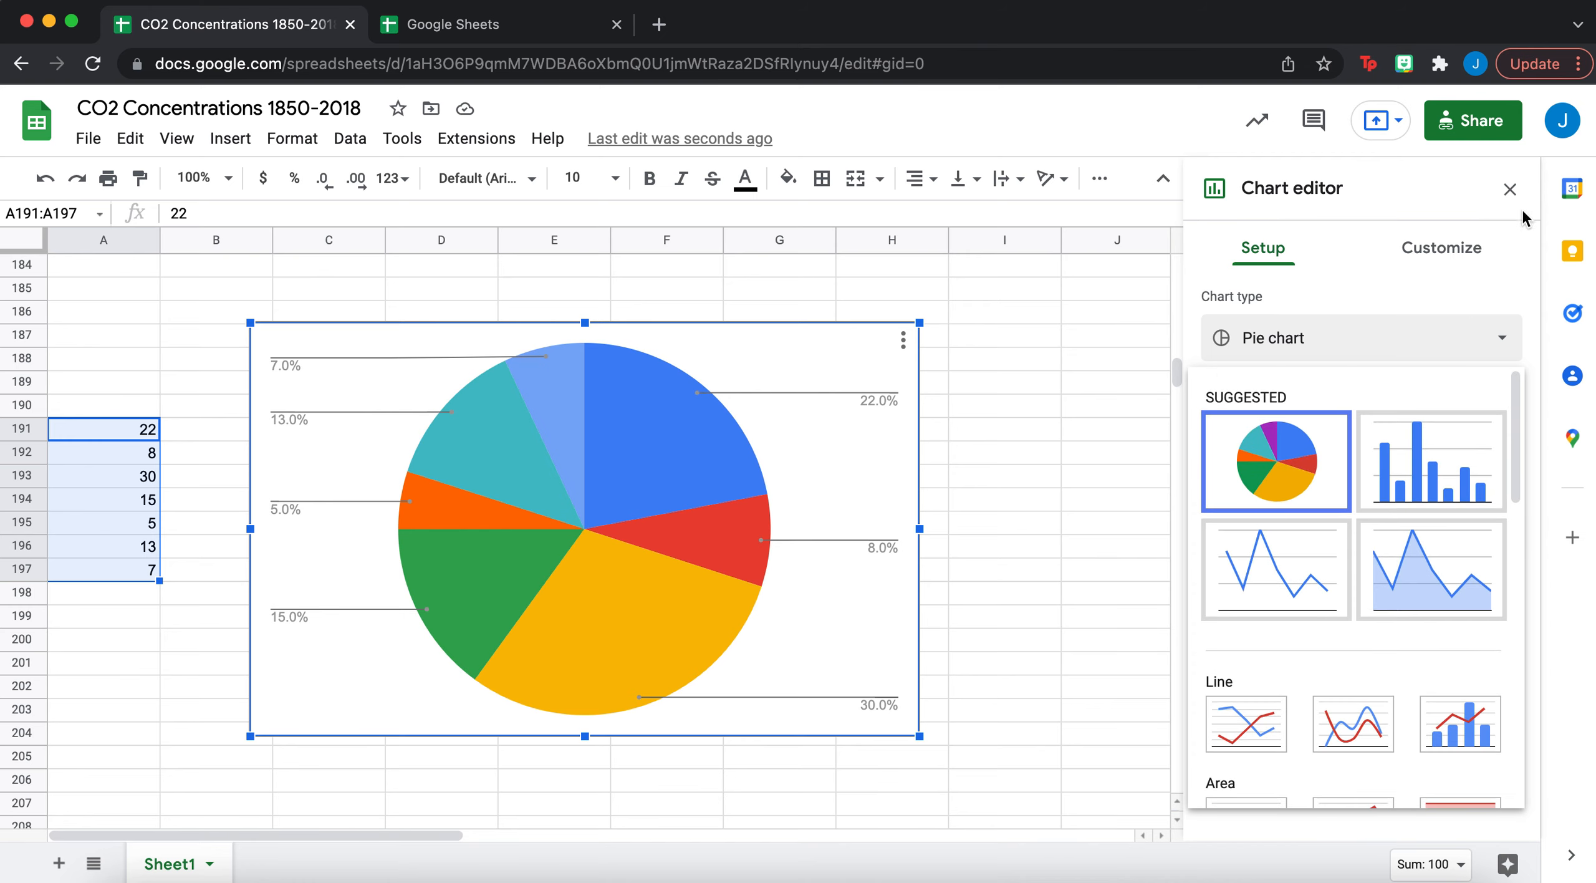
click(1512, 192)
click(1510, 190)
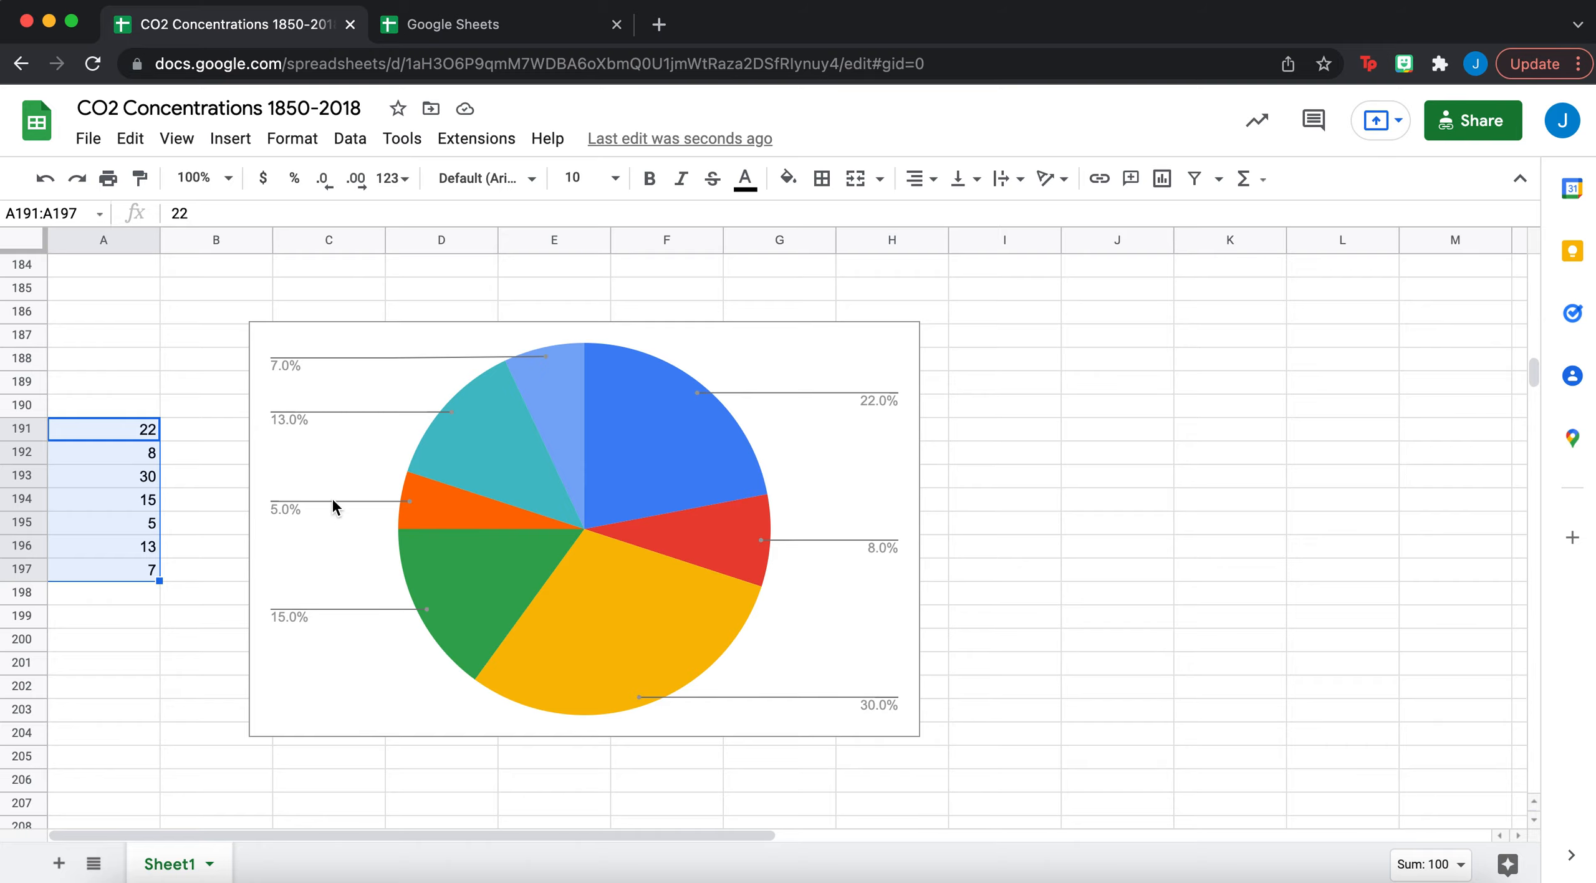
- Scroll to the Year and CO2 Concentrations (ppm) data and review values down to 2018
scroll(331, 496, up, 20)
scroll(332, 496, up, 10)
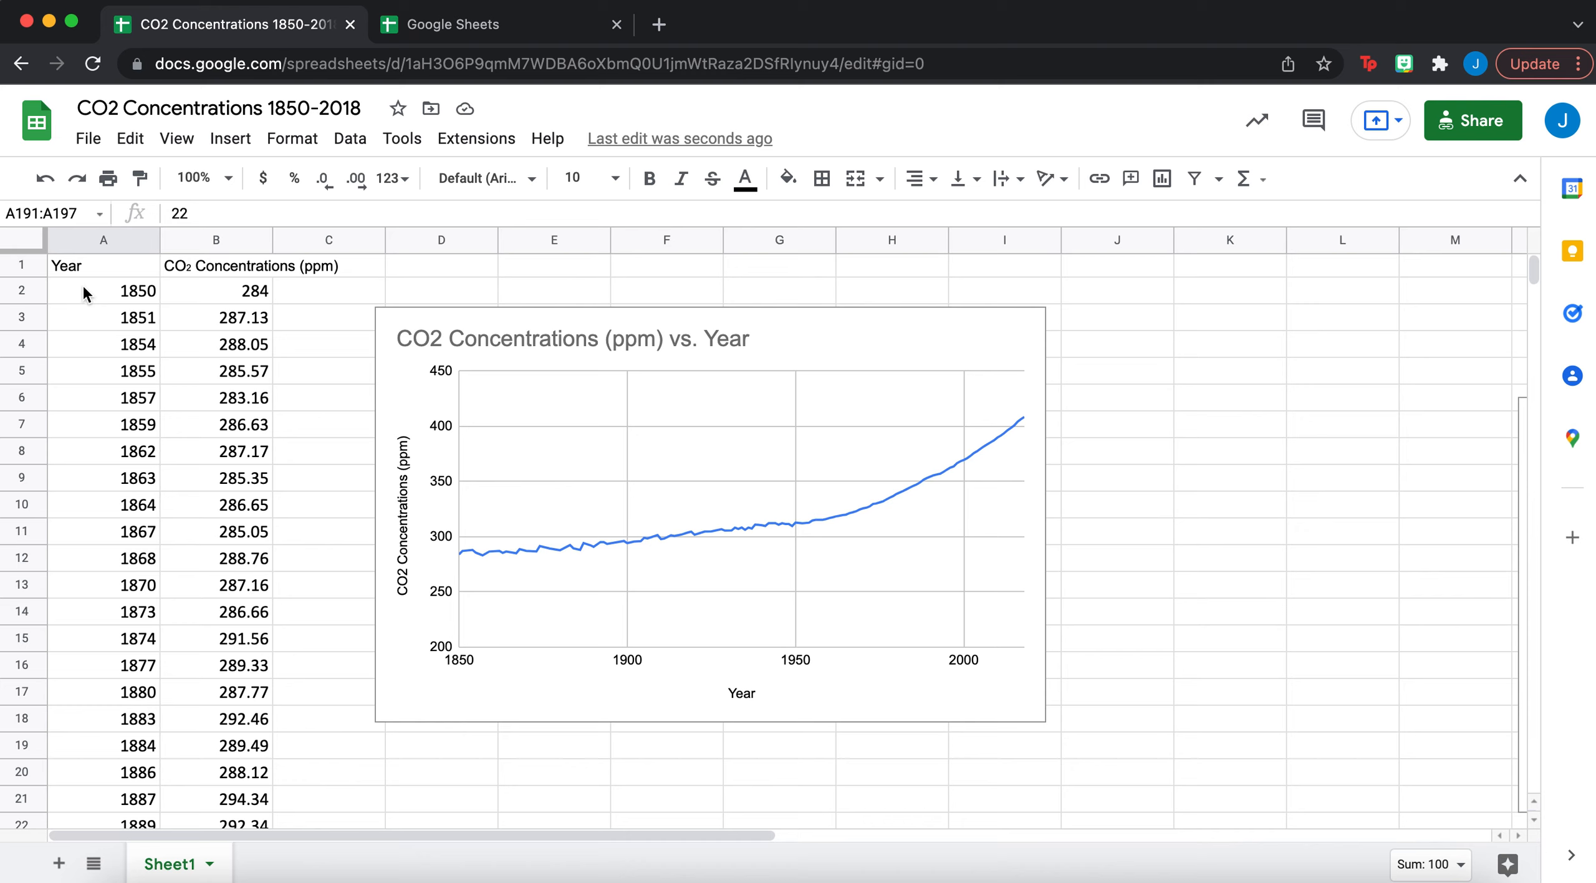
click(144, 275)
click(187, 277)
click(208, 498)
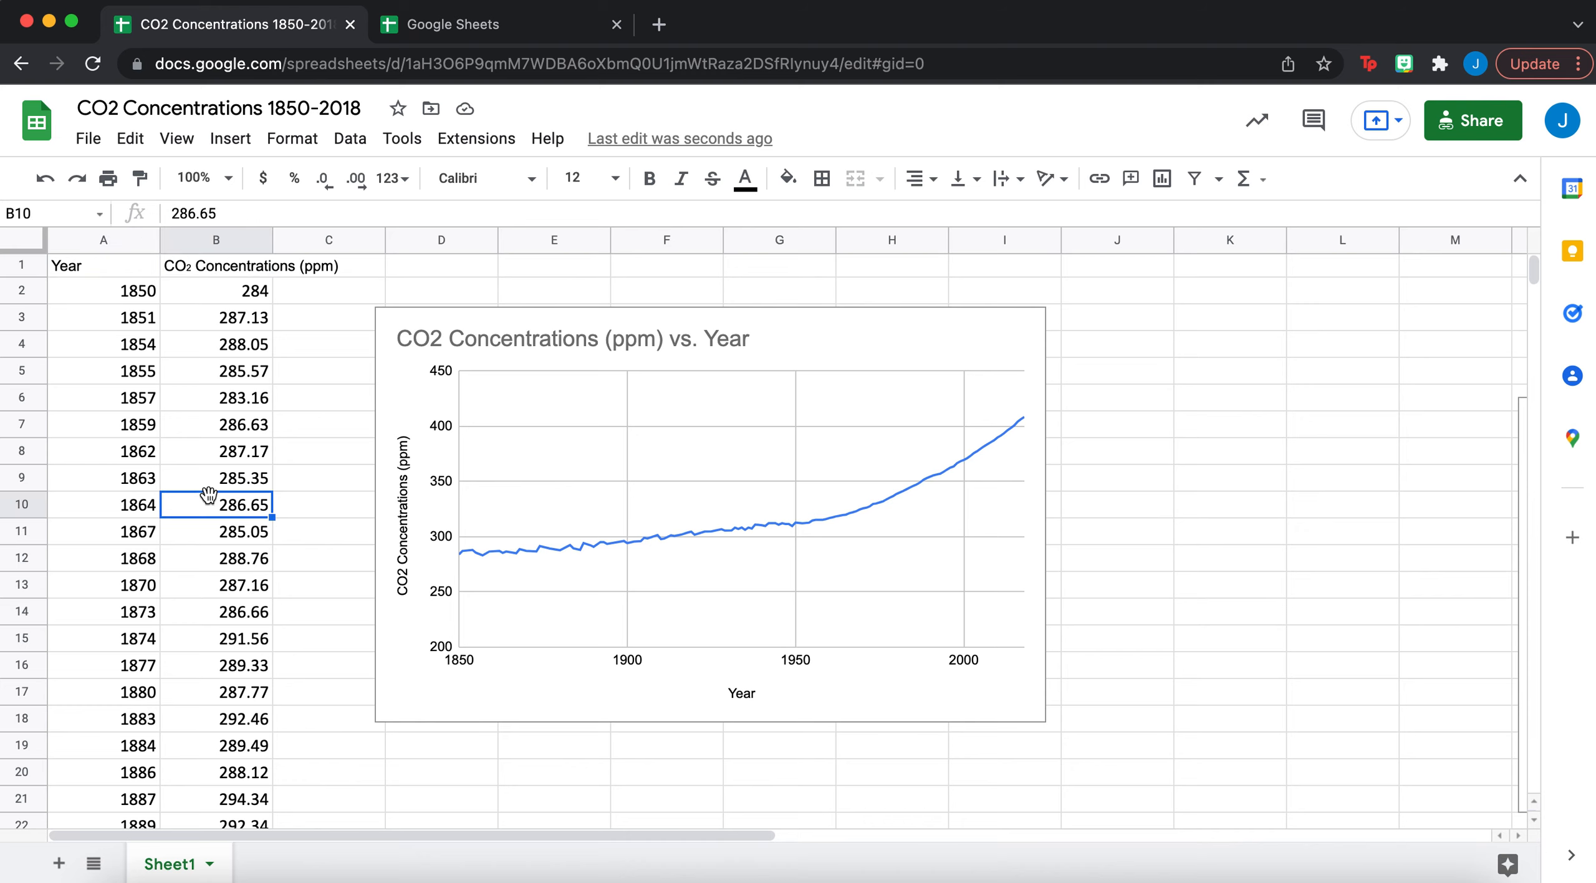
scroll(230, 673, down, 20)
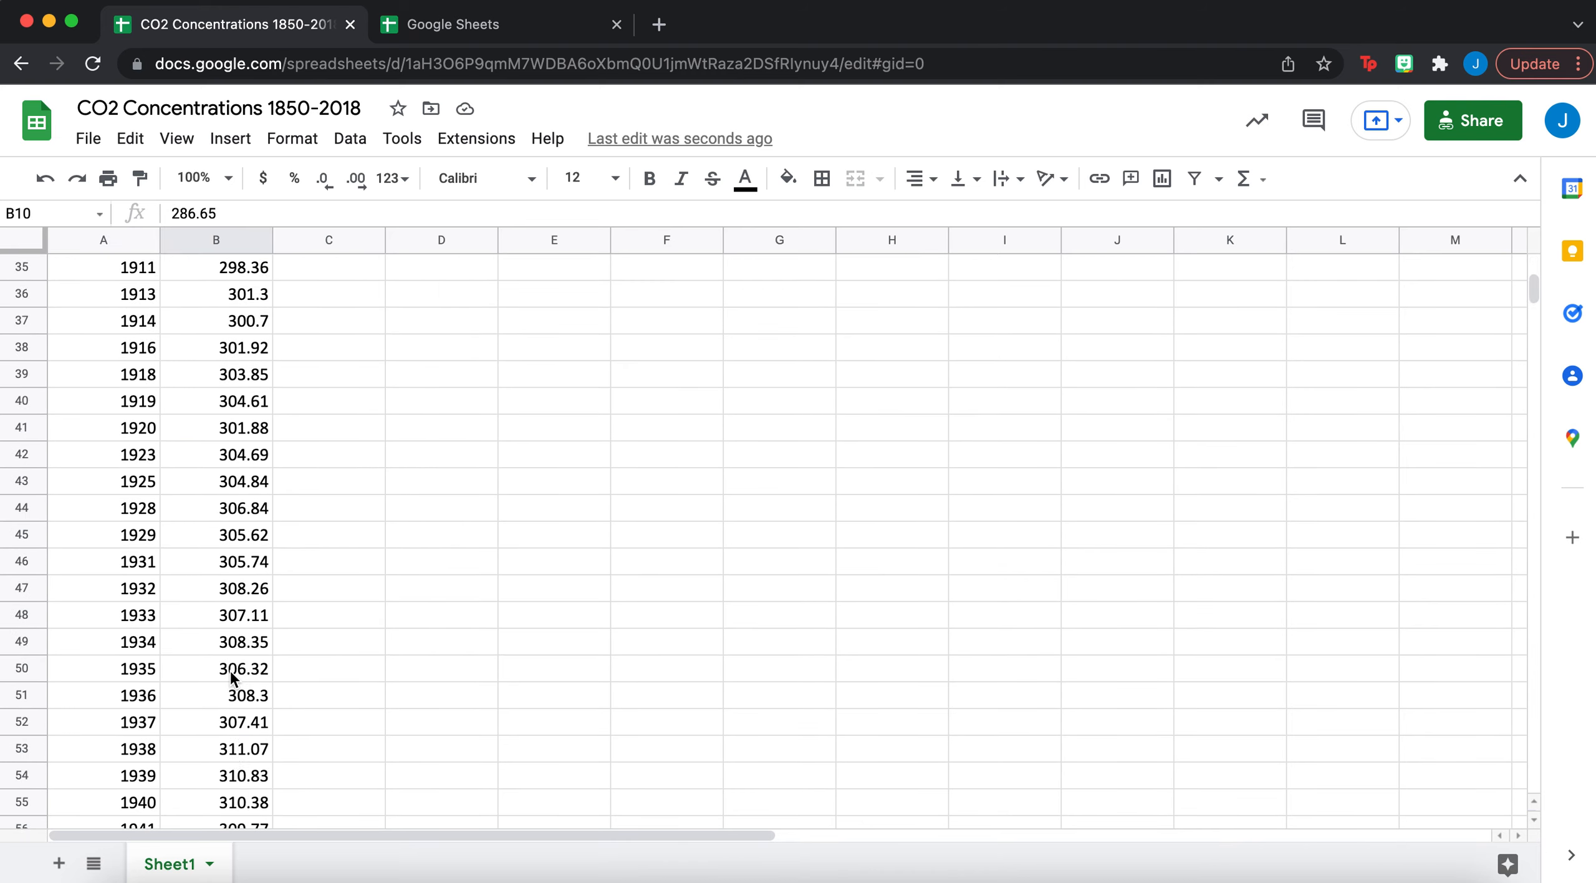
scroll(230, 673, down, 20)
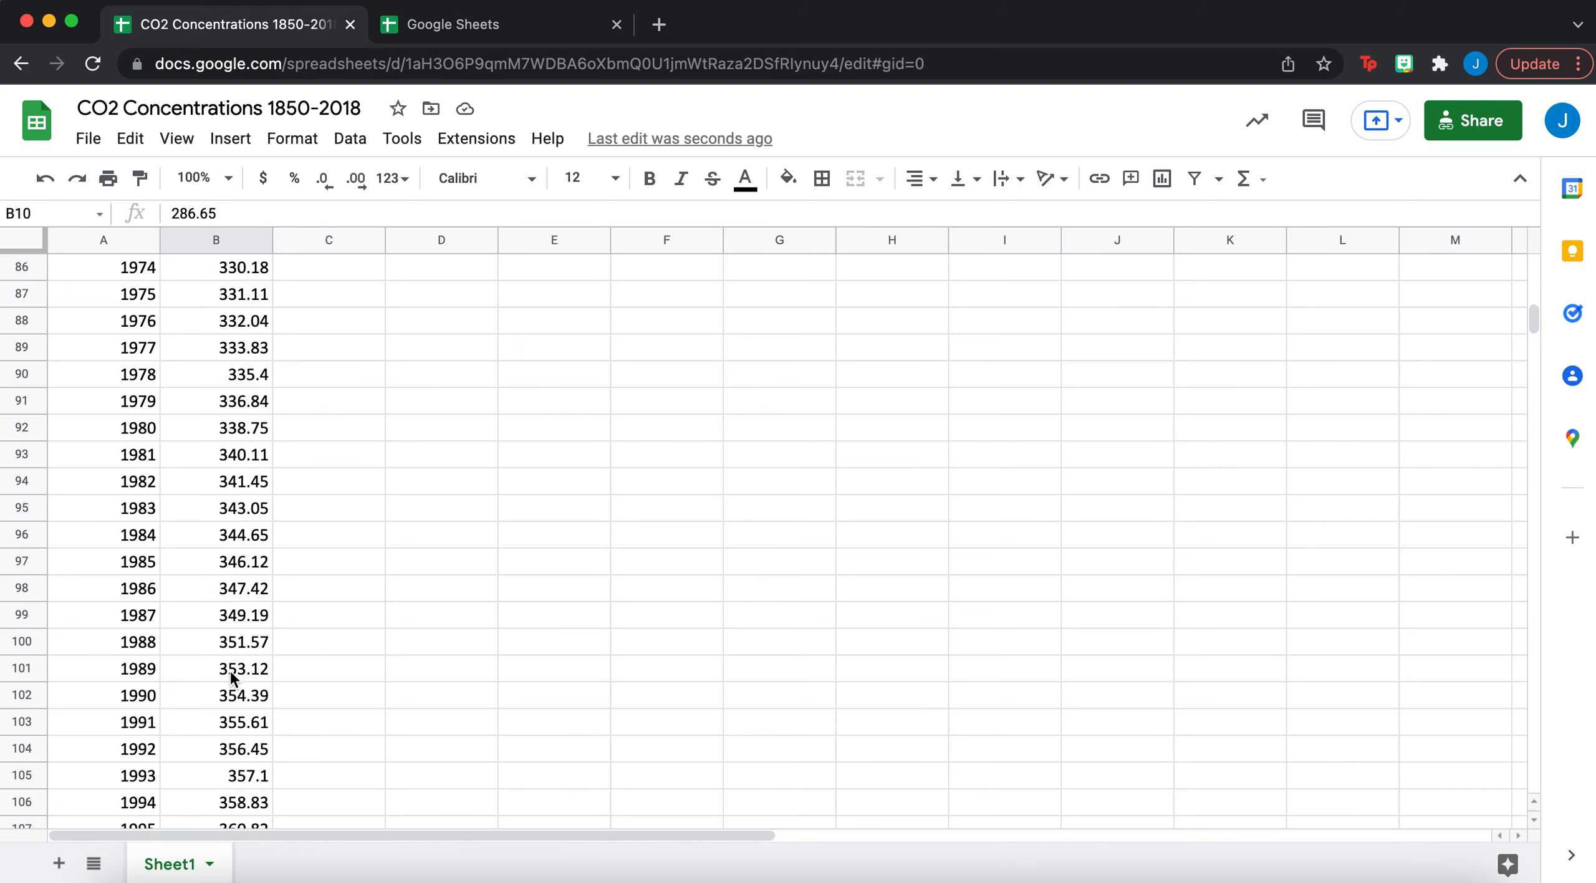
scroll(231, 674, down, 5)
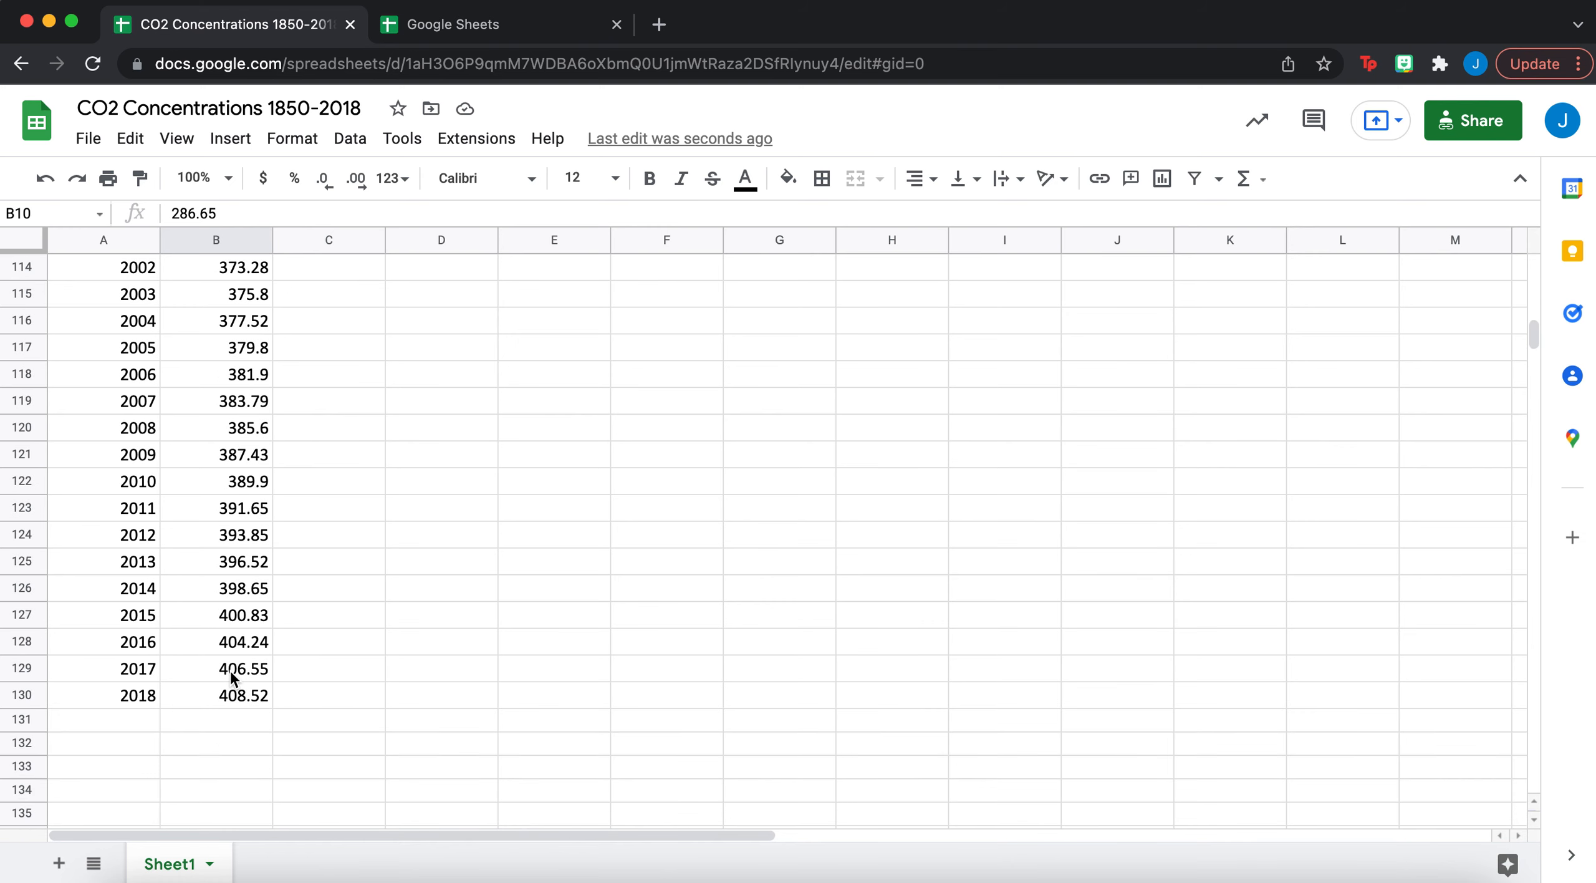
scroll(231, 674, up, 20)
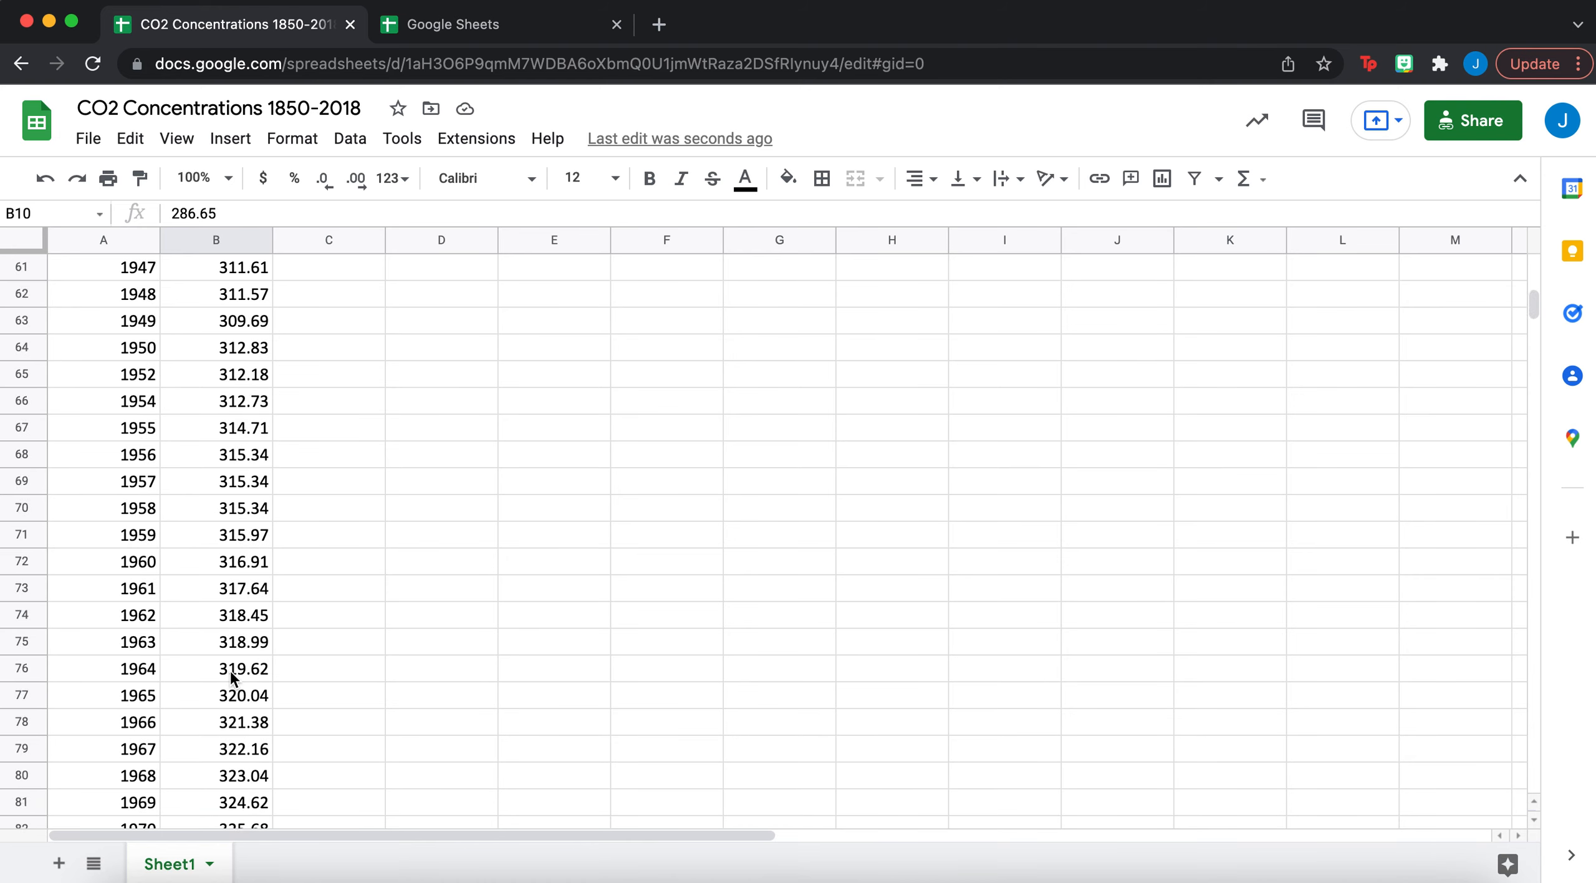